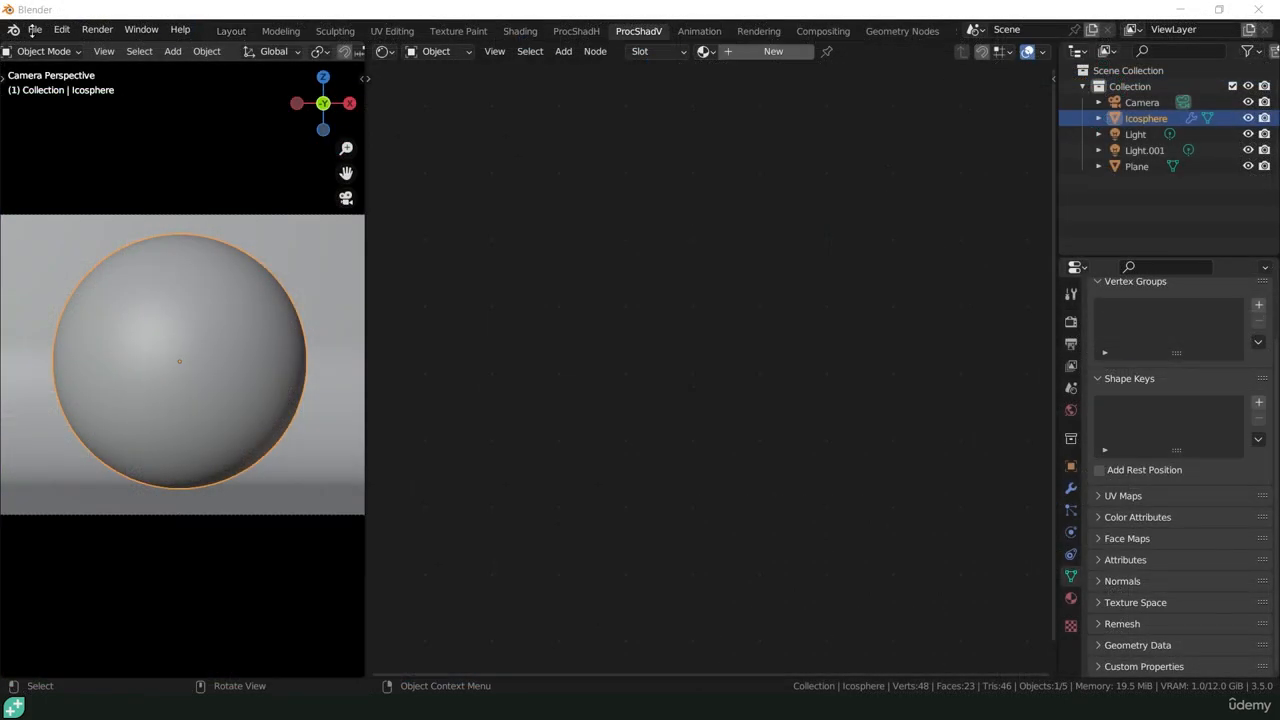
# - In the Layout workspace, select the camera, icosphere, both lights and backdrop plane, and delete them all from the scene
pyautogui.click(231, 31)
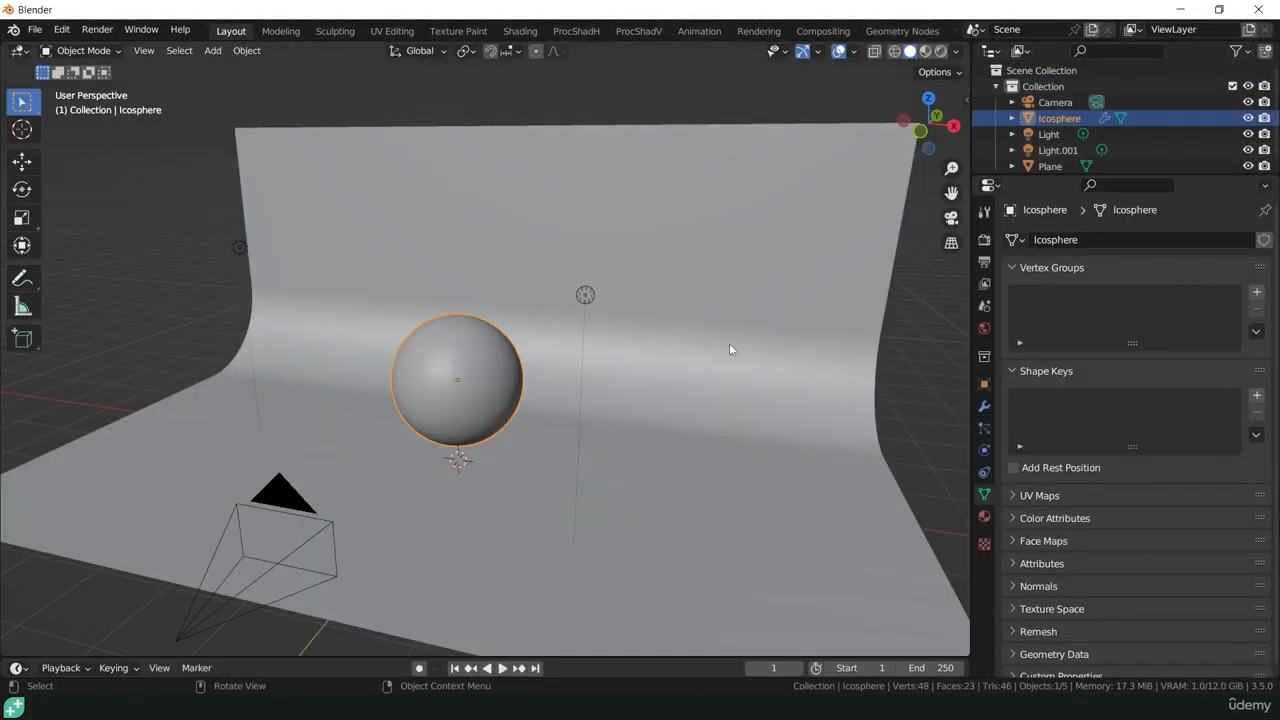
pyautogui.scroll(-4, 697, 318)
pyautogui.moveTo(697, 318); pyautogui.dragTo(710, 344, button='middle')
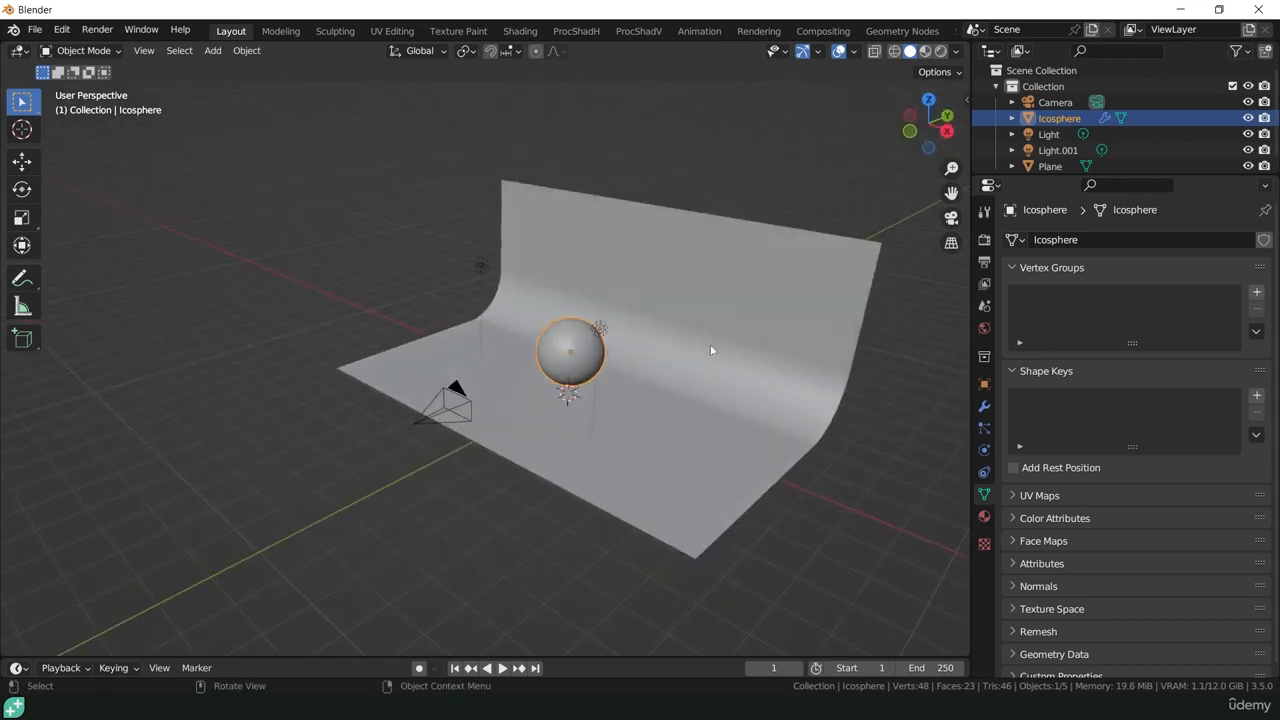
pyautogui.moveTo(444, 290); pyautogui.dragTo(590, 365, button='middle')
pyautogui.scroll(3, 640, 370)
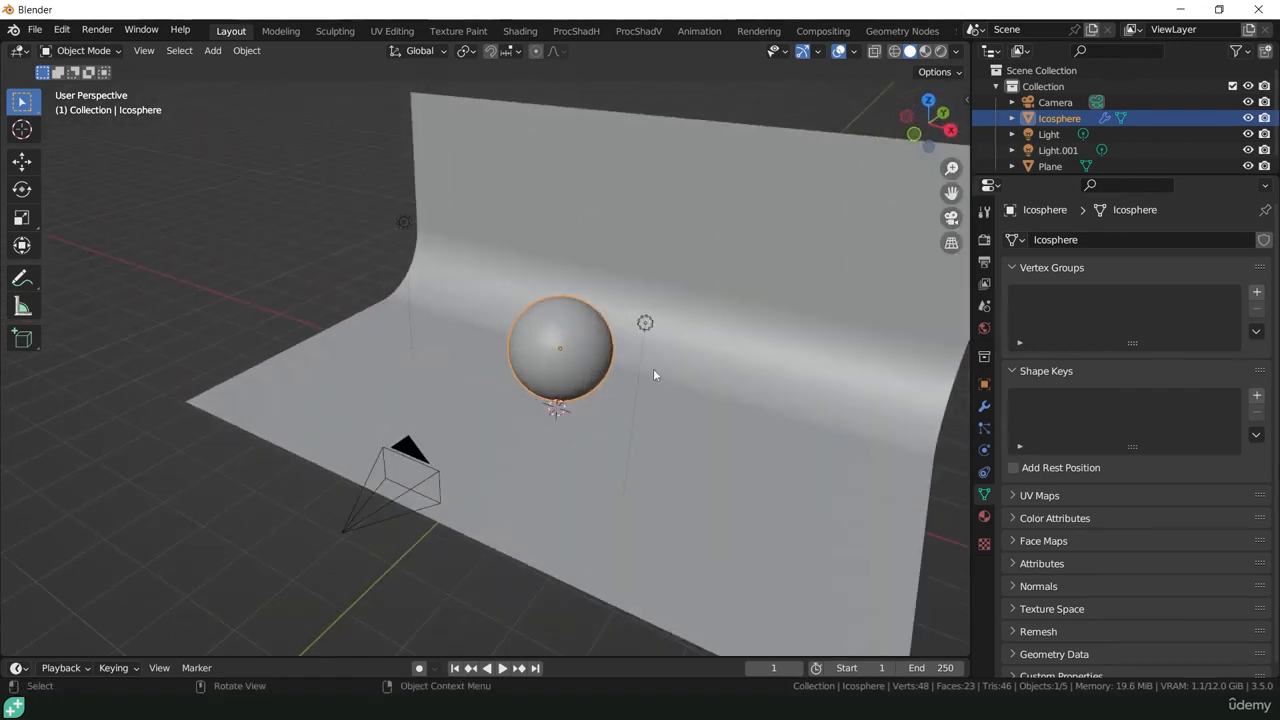
pyautogui.moveTo(310, 170); pyautogui.dragTo(460, 597)
pyautogui.moveTo(786, 212); pyautogui.dragTo(700, 368)
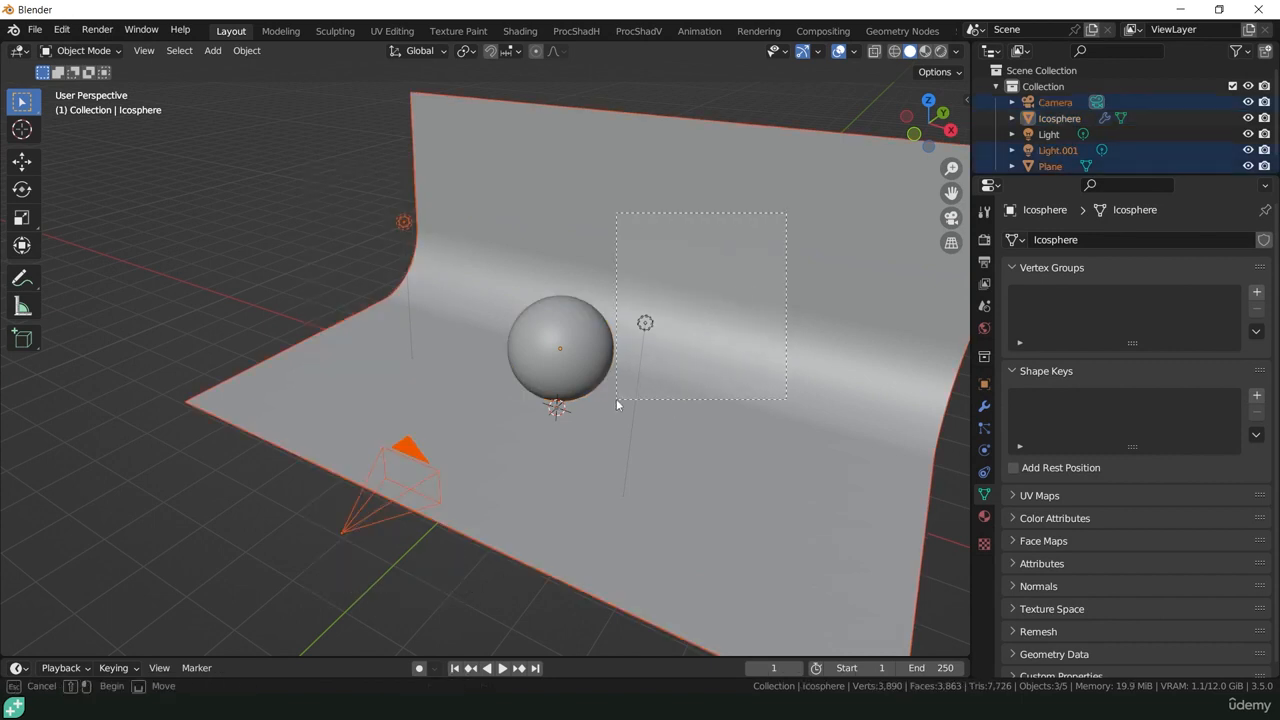
pyautogui.keyDown('shift'); pyautogui.moveTo(617, 404); pyautogui.dragTo(326, 468); pyautogui.keyUp('shift')
pyautogui.press('x')
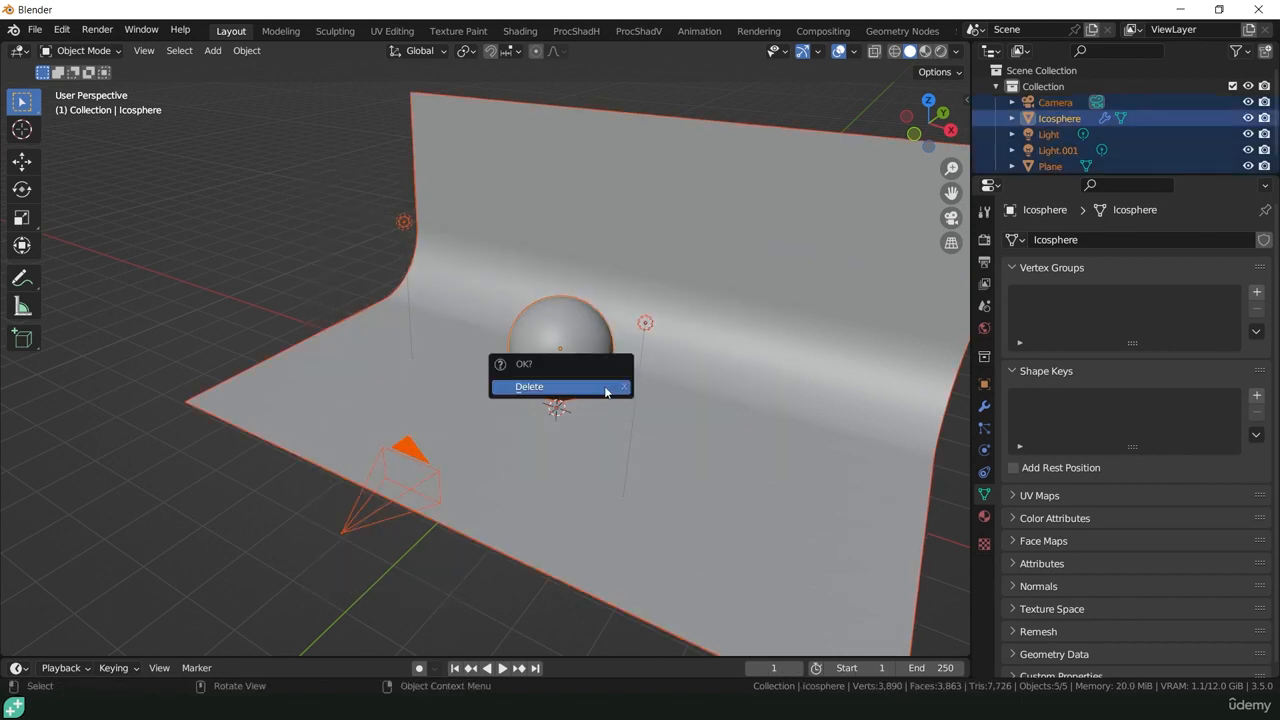
pyautogui.click(603, 391)
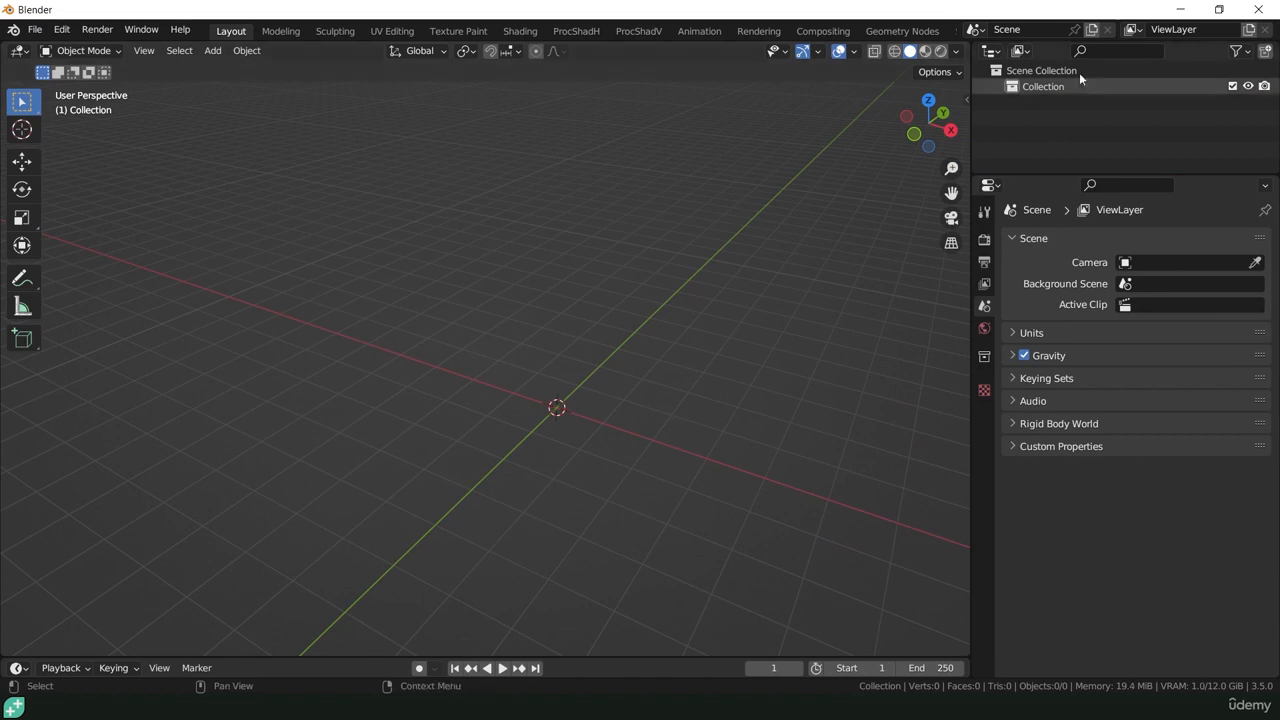
# - Rename the empty collection to ClothTestObject and make it the active collection
pyautogui.moveTo(536, 420); pyautogui.dragTo(582, 394, button='middle')
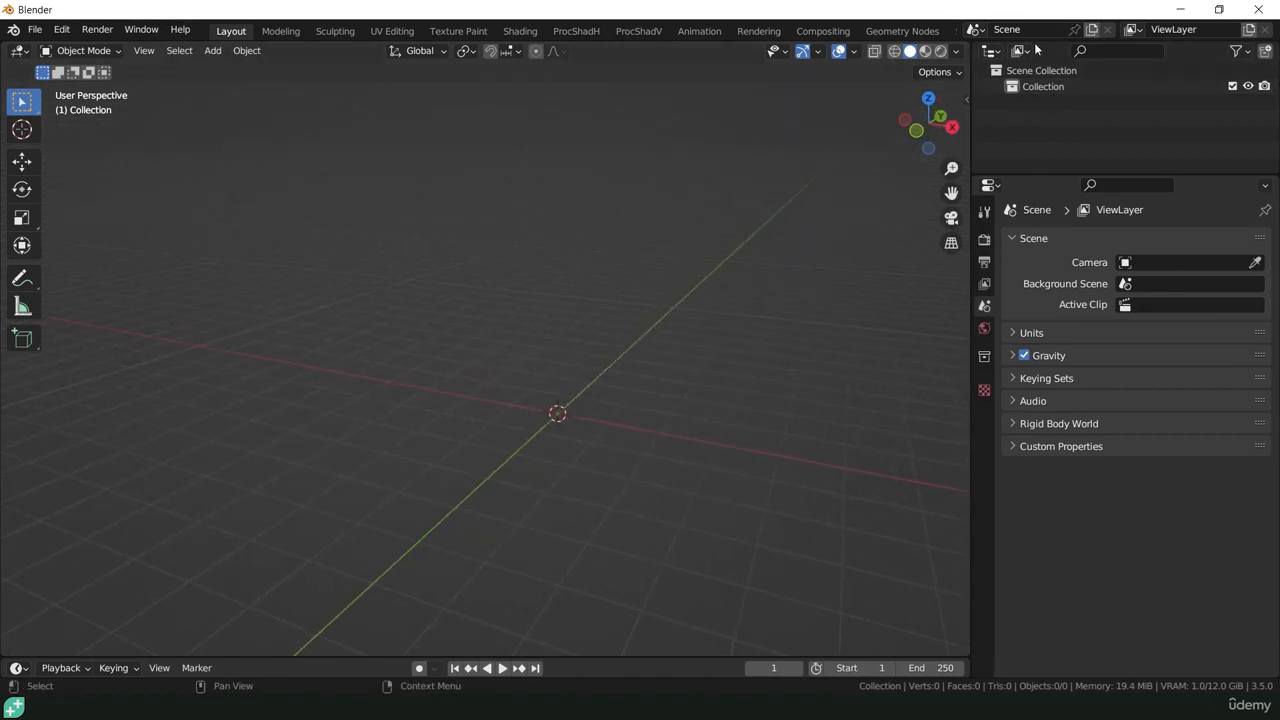
pyautogui.click(1035, 86)
pyautogui.doubleClick(1051, 88)
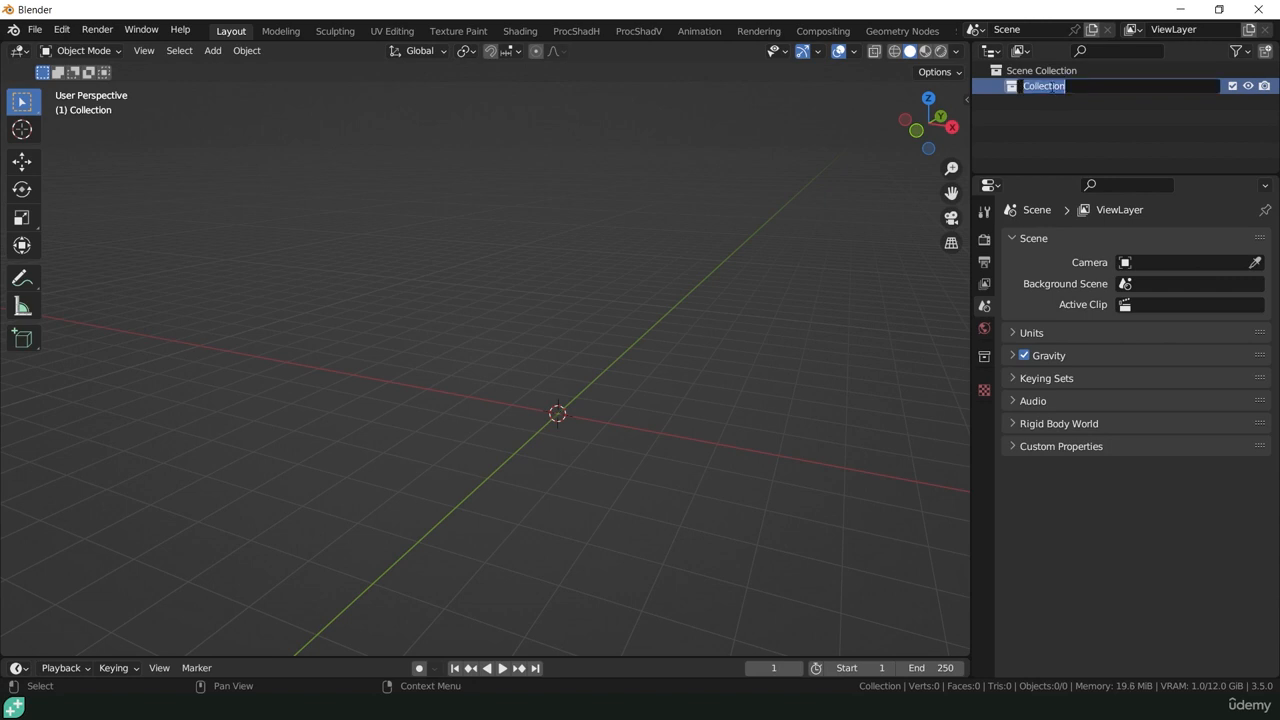
pyautogui.write('Cloth')
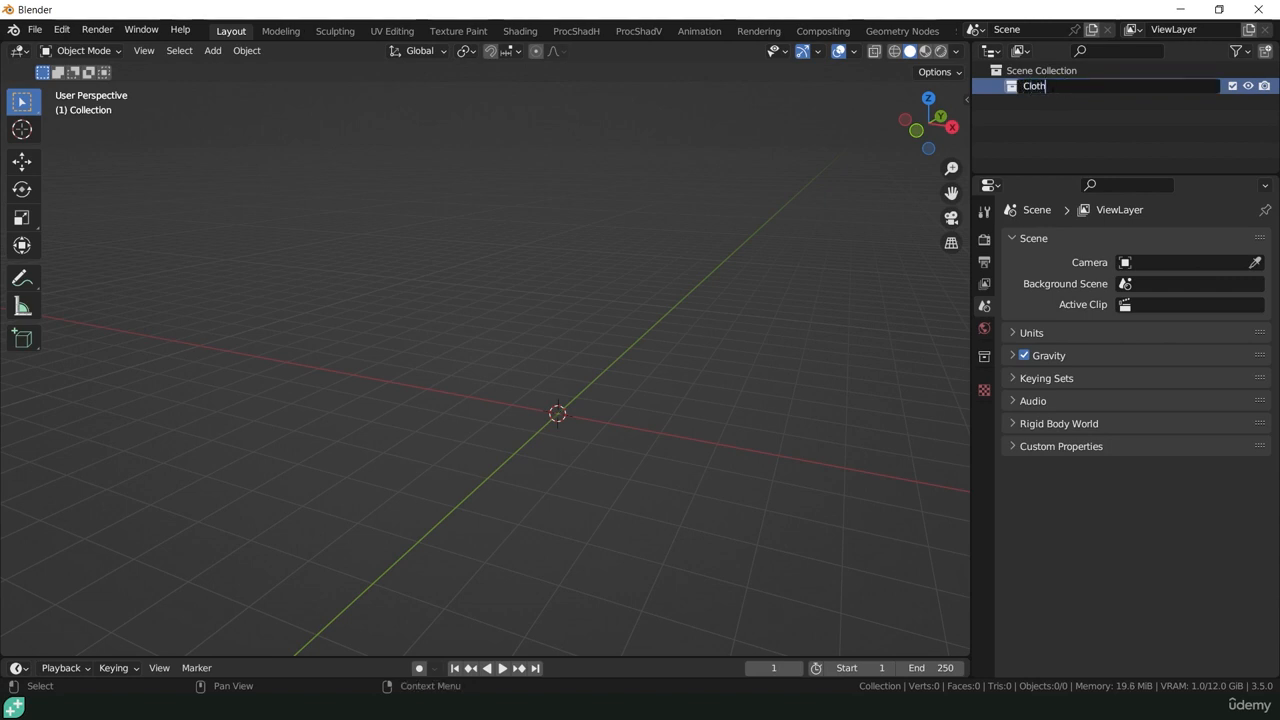
pyautogui.write('TestObject')
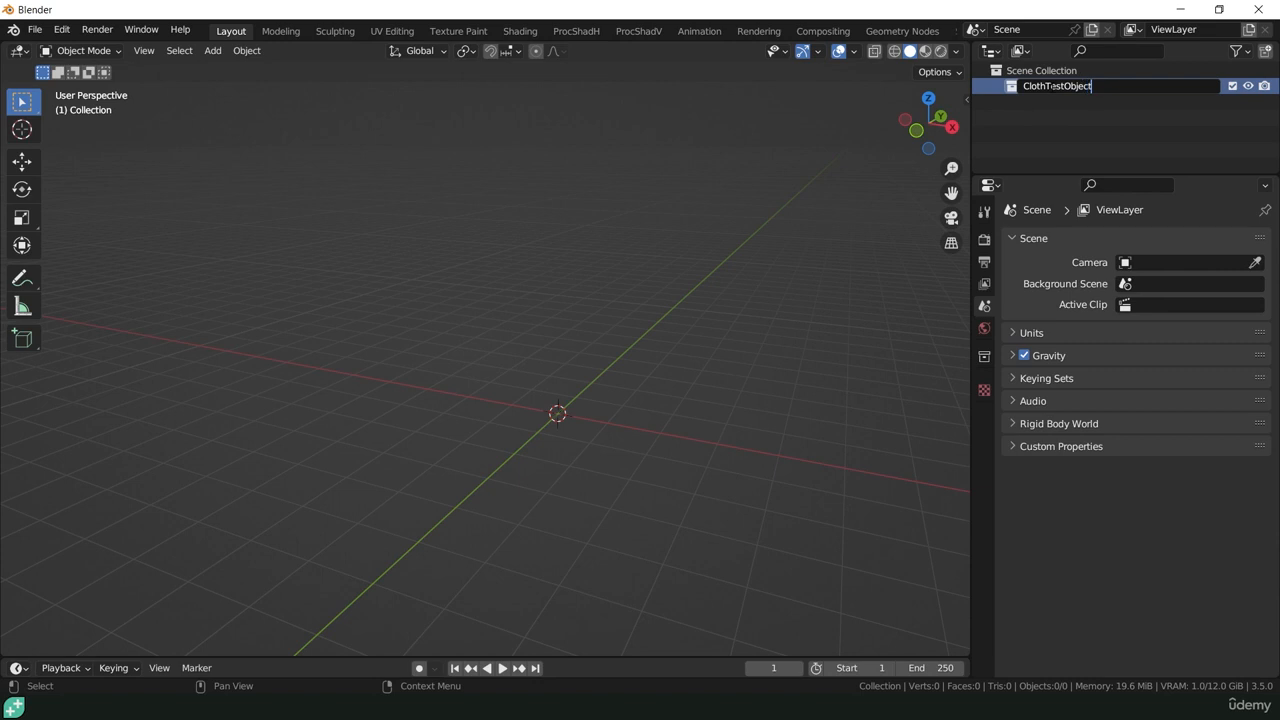
pyautogui.press('Return')
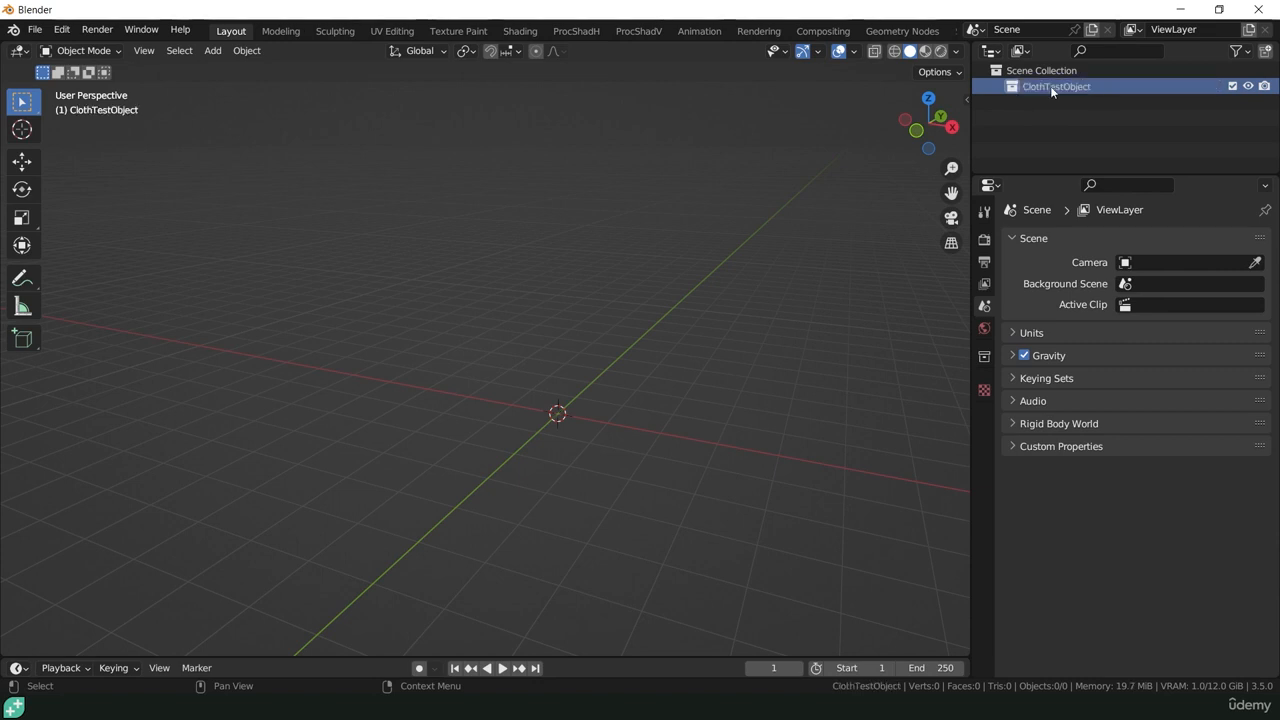
pyautogui.click(1041, 75)
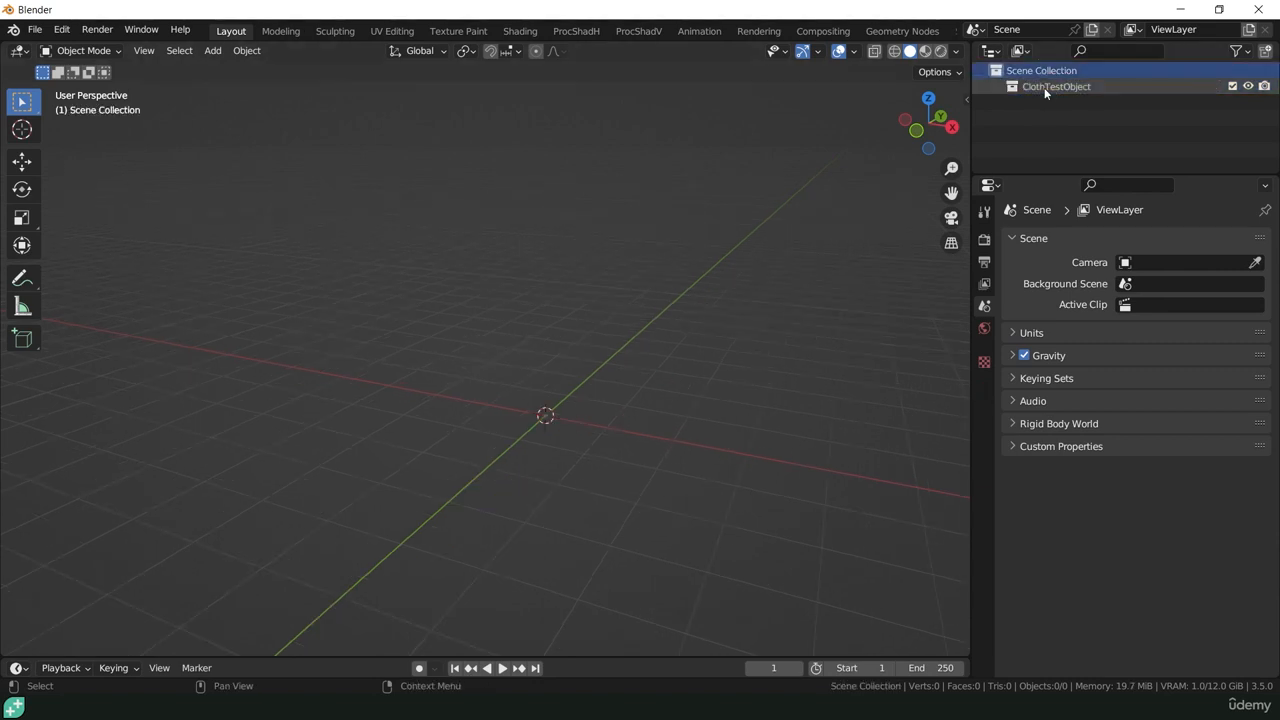
pyautogui.click(1044, 87)
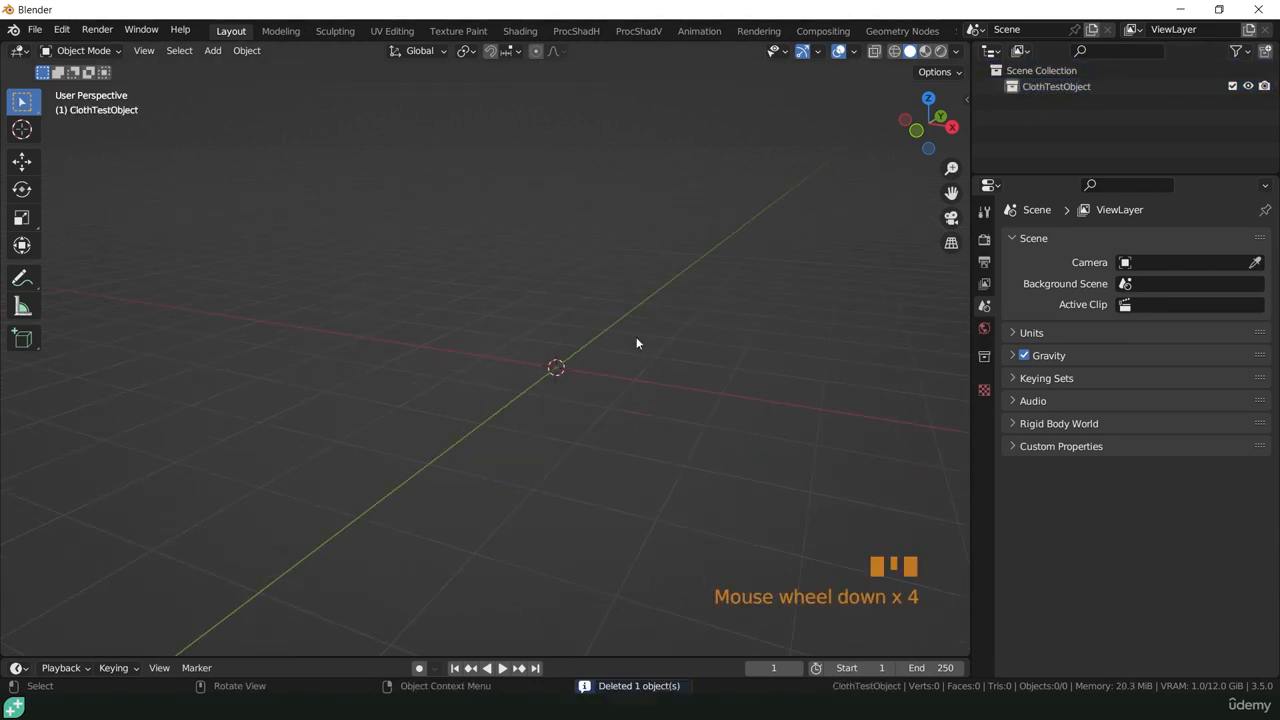
# - Add an ico sphere at the world origin with a radius of 0.25 m, then deselect it
pyautogui.keyDown('shift'); pyautogui.moveTo(619, 336); pyautogui.dragTo(546, 343, button='middle'); pyautogui.keyUp('shift')
pyautogui.scroll(3, 540, 337)
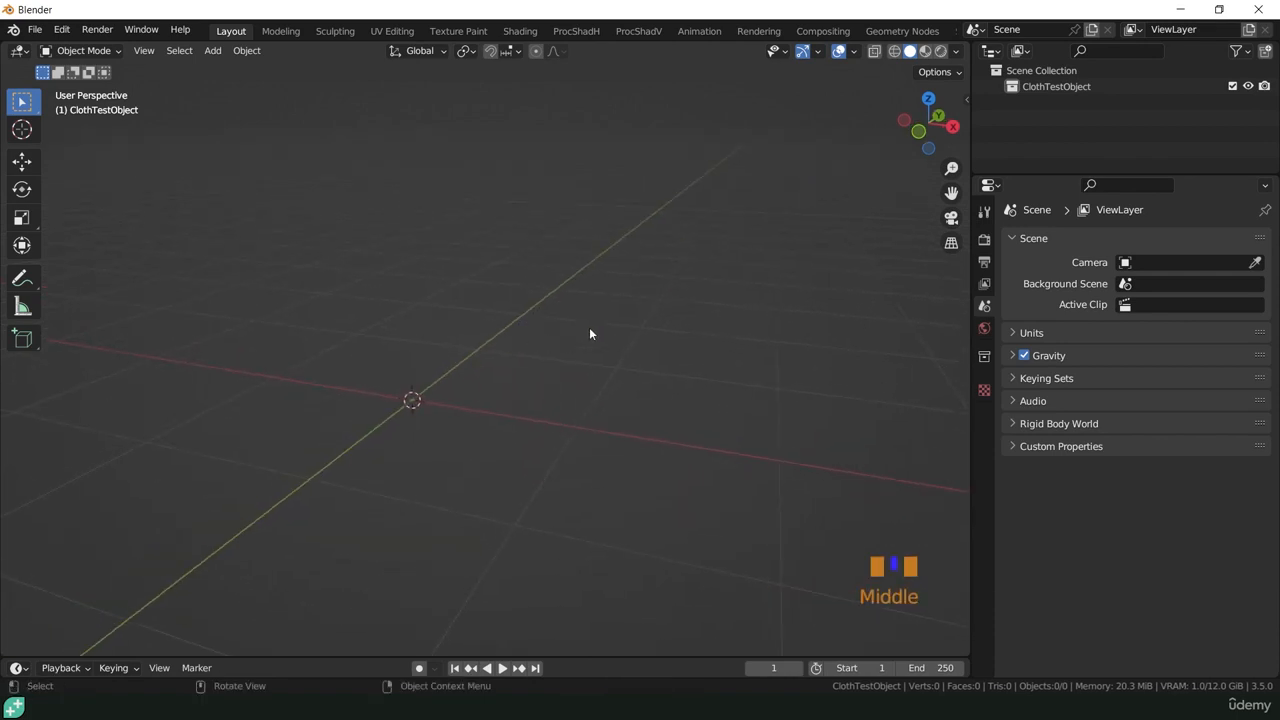
pyautogui.hotkey('shift', 'a')
pyautogui.moveTo(589, 329)
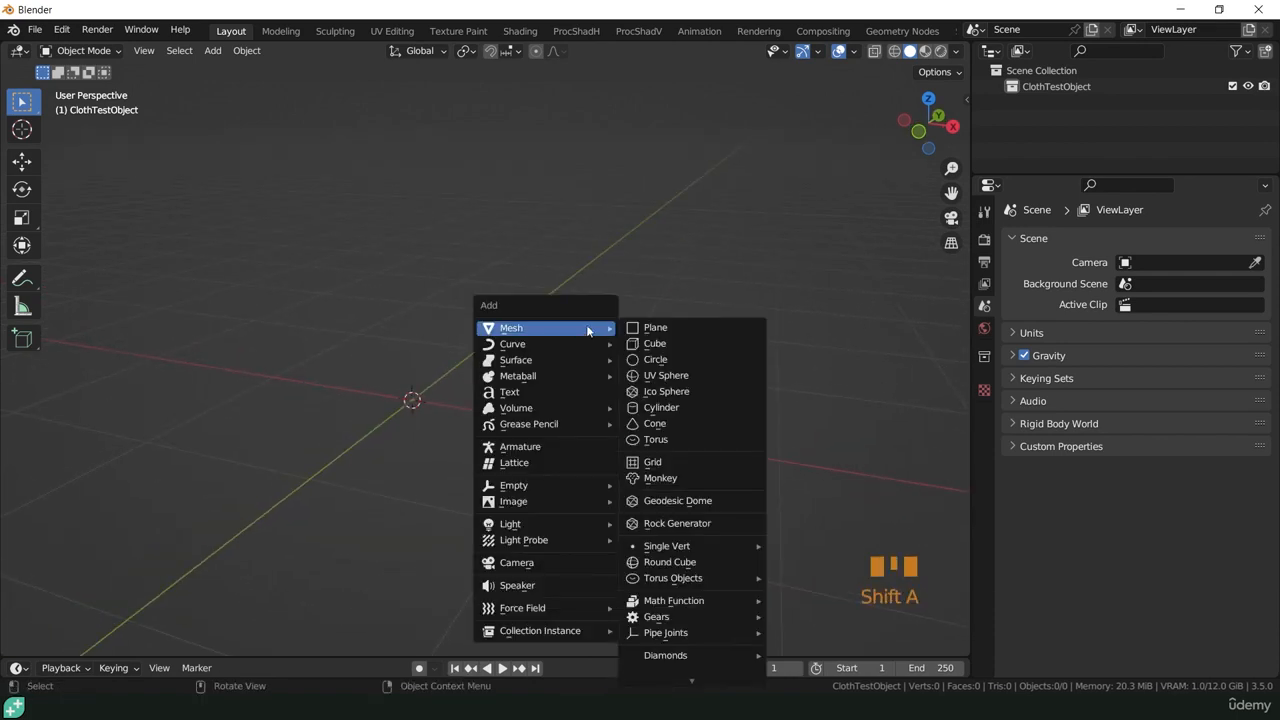
pyautogui.click(652, 391)
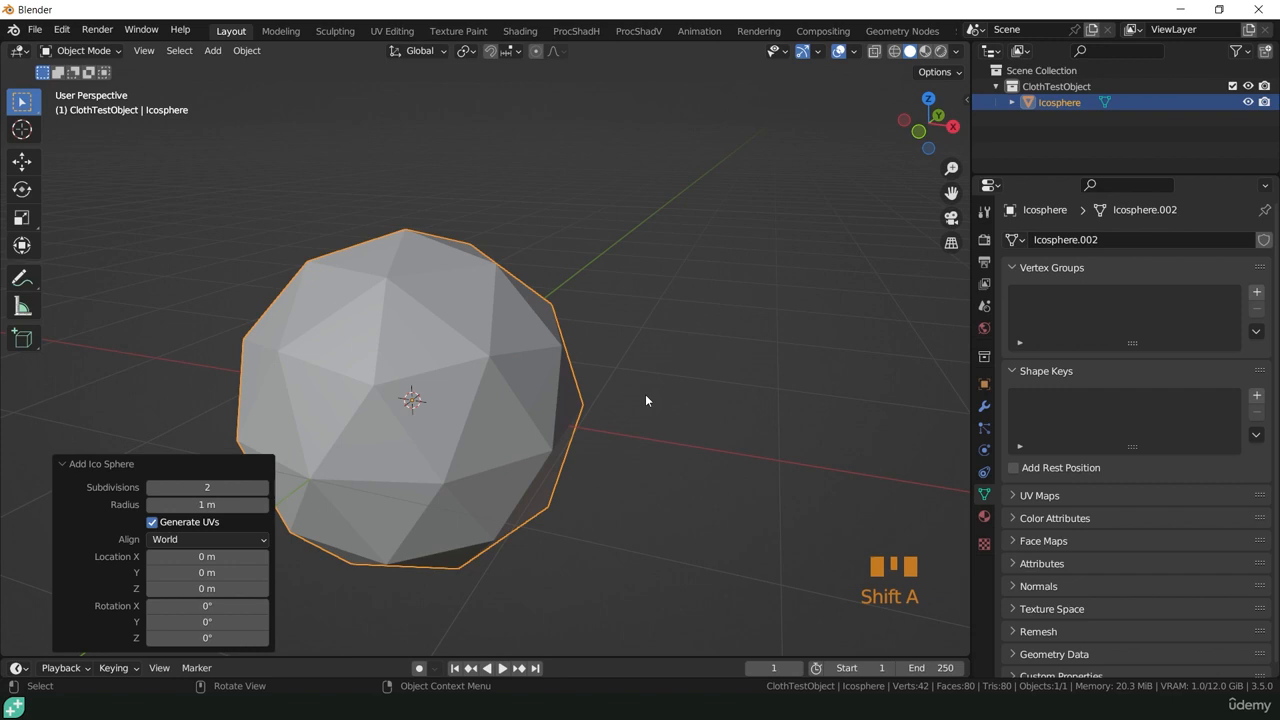
pyautogui.click(214, 505)
pyautogui.press('BackSpace')
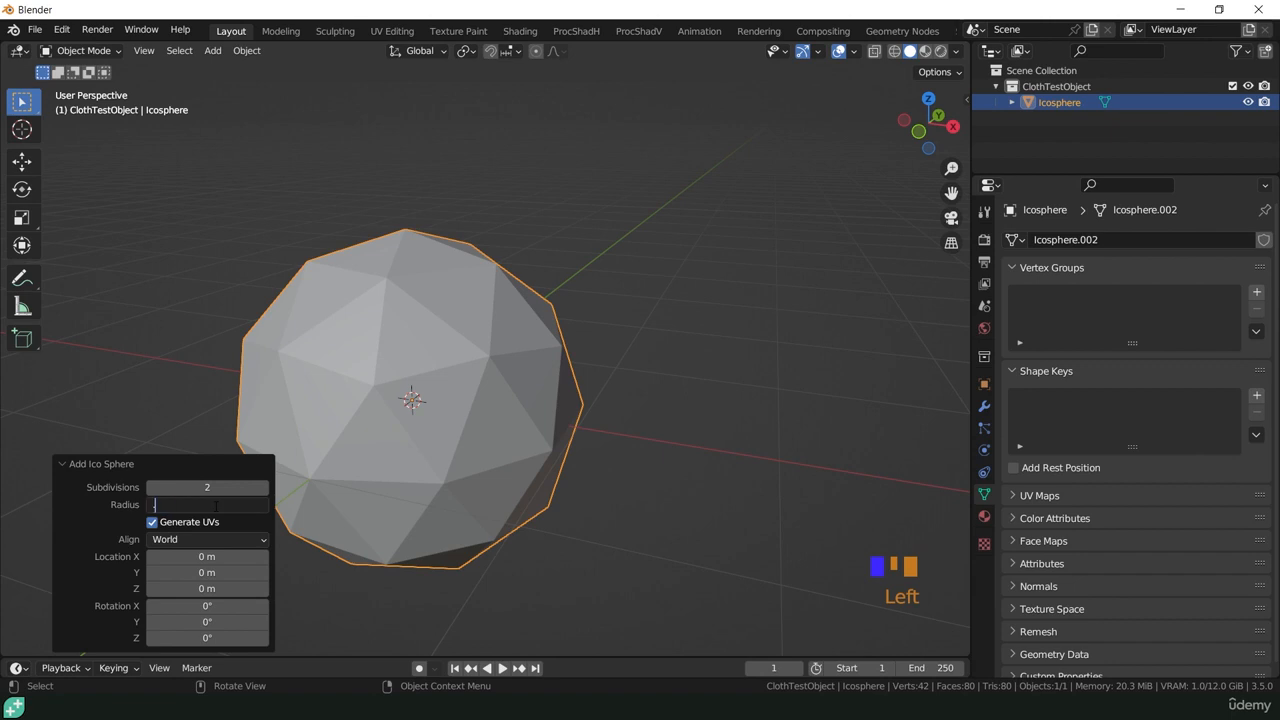
pyautogui.write('.25')
pyautogui.press('Return')
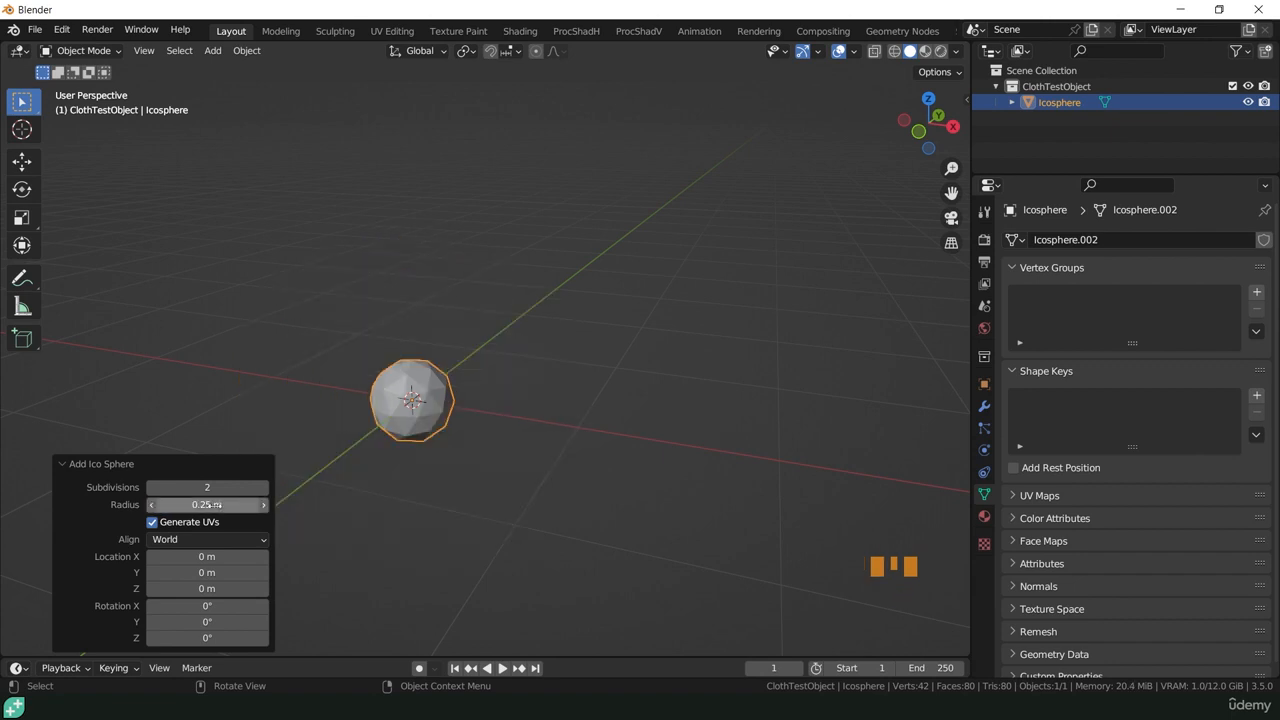
pyautogui.click(345, 487)
# - Add a 2 m mesh plane at the world origin, crossing the icosphere
pyautogui.scroll(4, 424, 342)
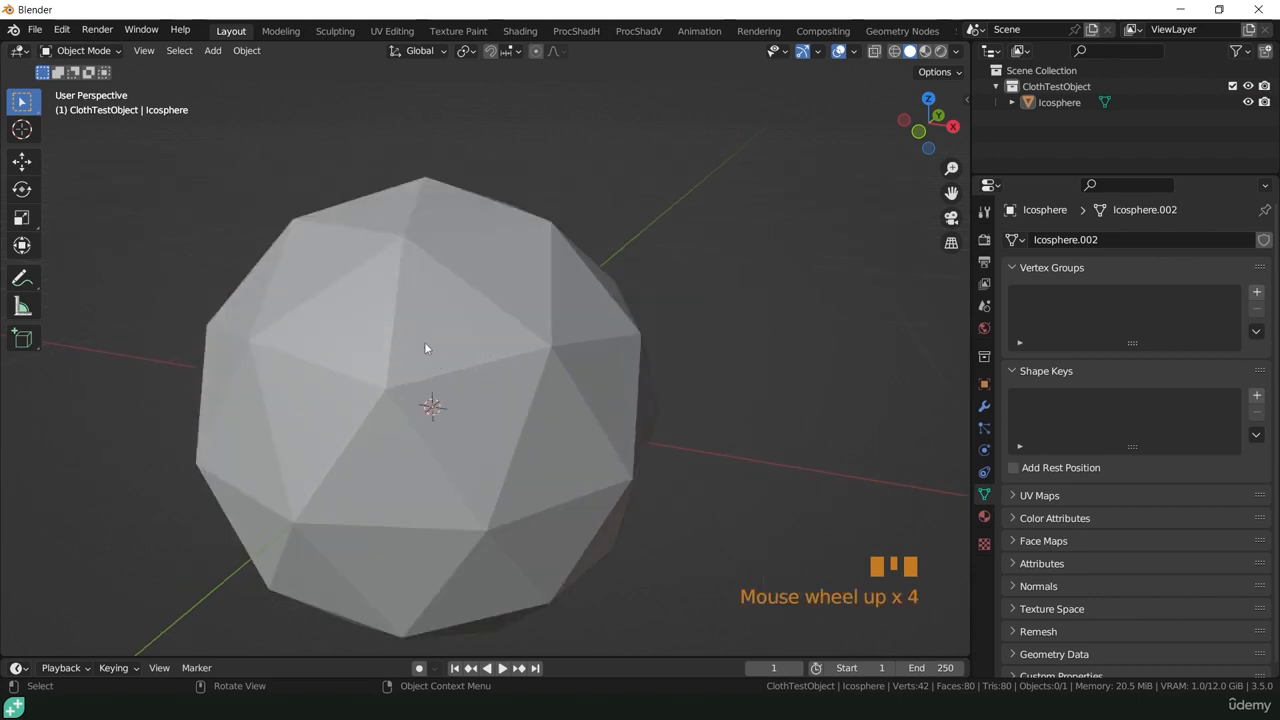
pyautogui.scroll(-1, 424, 342)
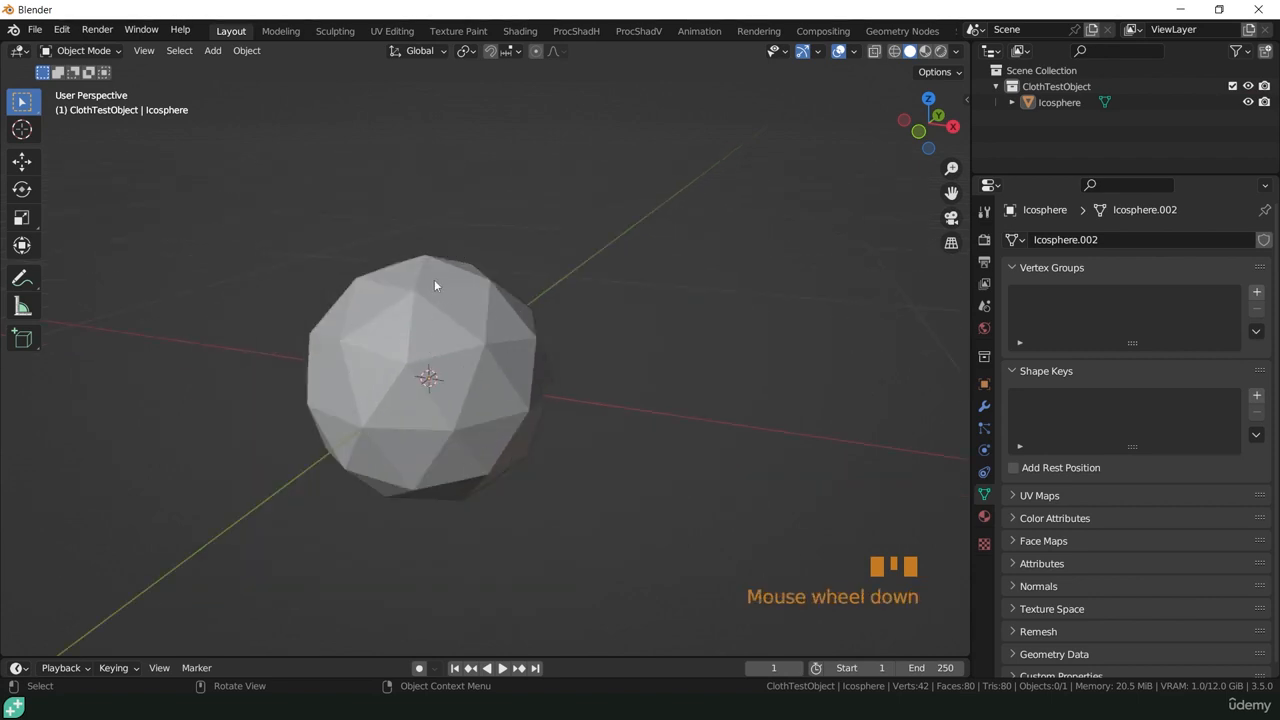
pyautogui.moveTo(427, 378); pyautogui.dragTo(285, 376, button='middle')
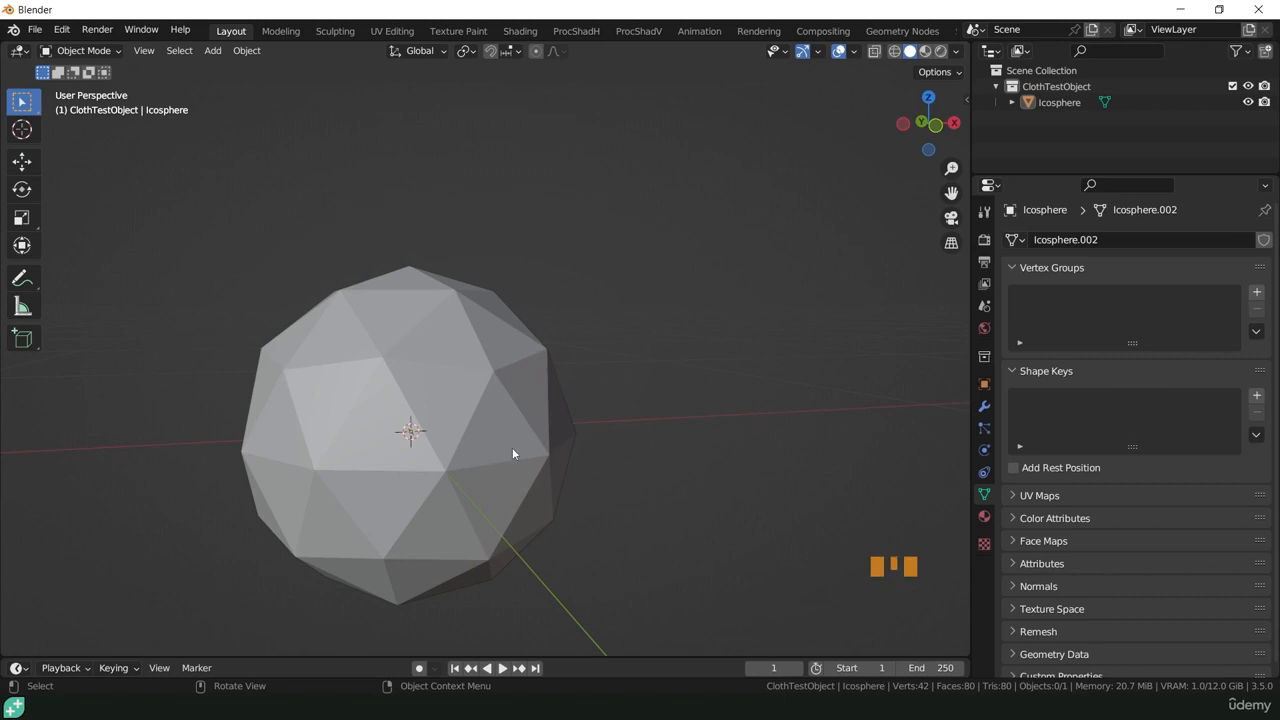
pyautogui.scroll(-3, 575, 396)
pyautogui.moveTo(588, 394); pyautogui.dragTo(531, 428, button='middle')
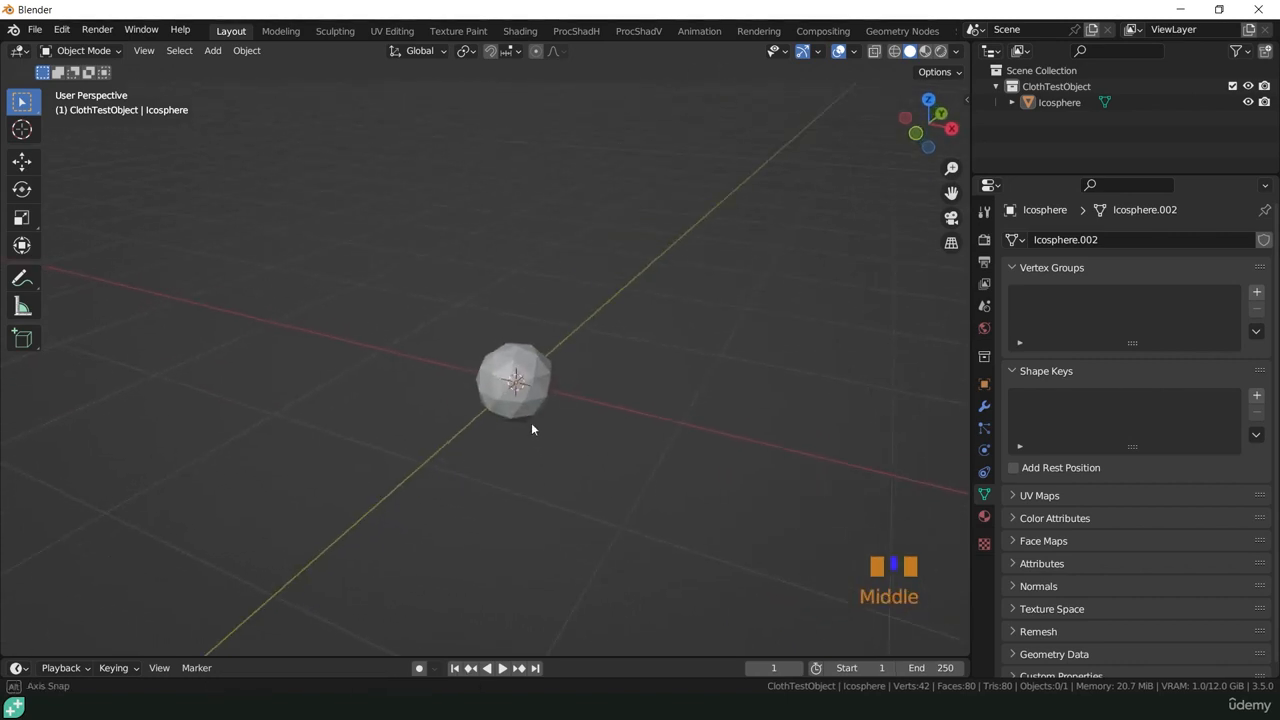
pyautogui.hotkey('shift', 'a')
pyautogui.moveTo(591, 398)
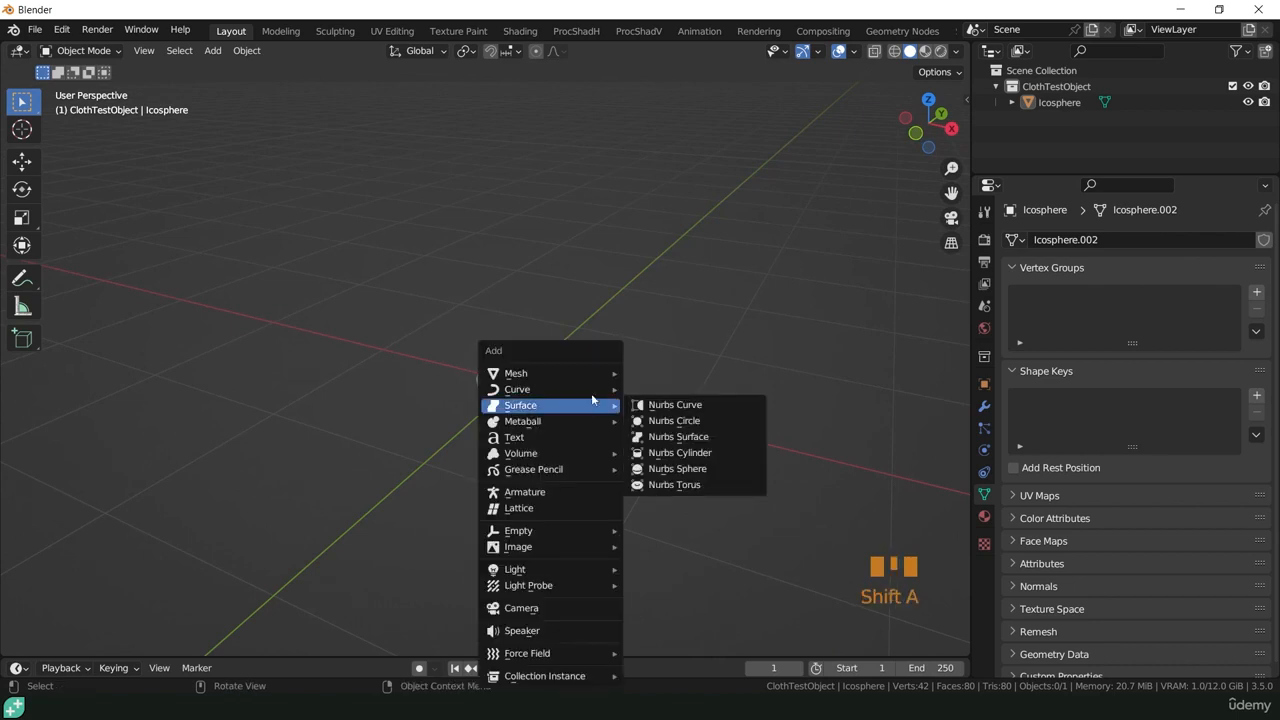
pyautogui.moveTo(591, 373)
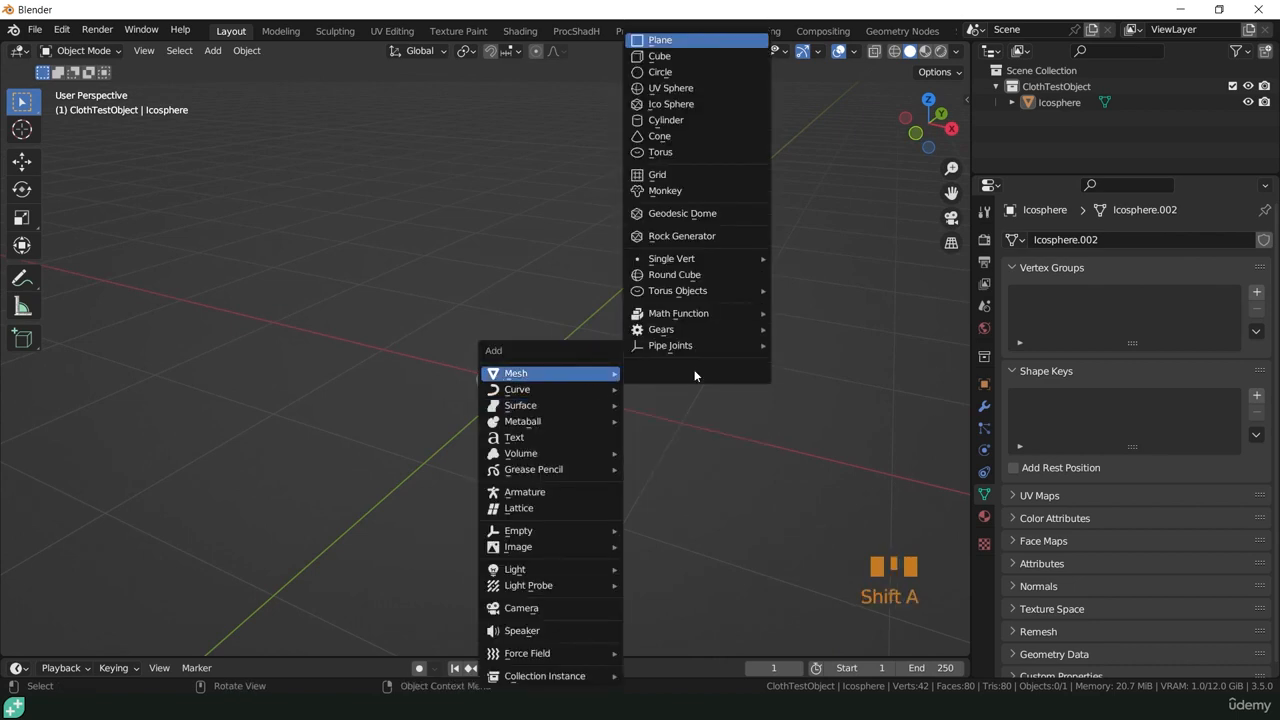
pyautogui.press('Return')
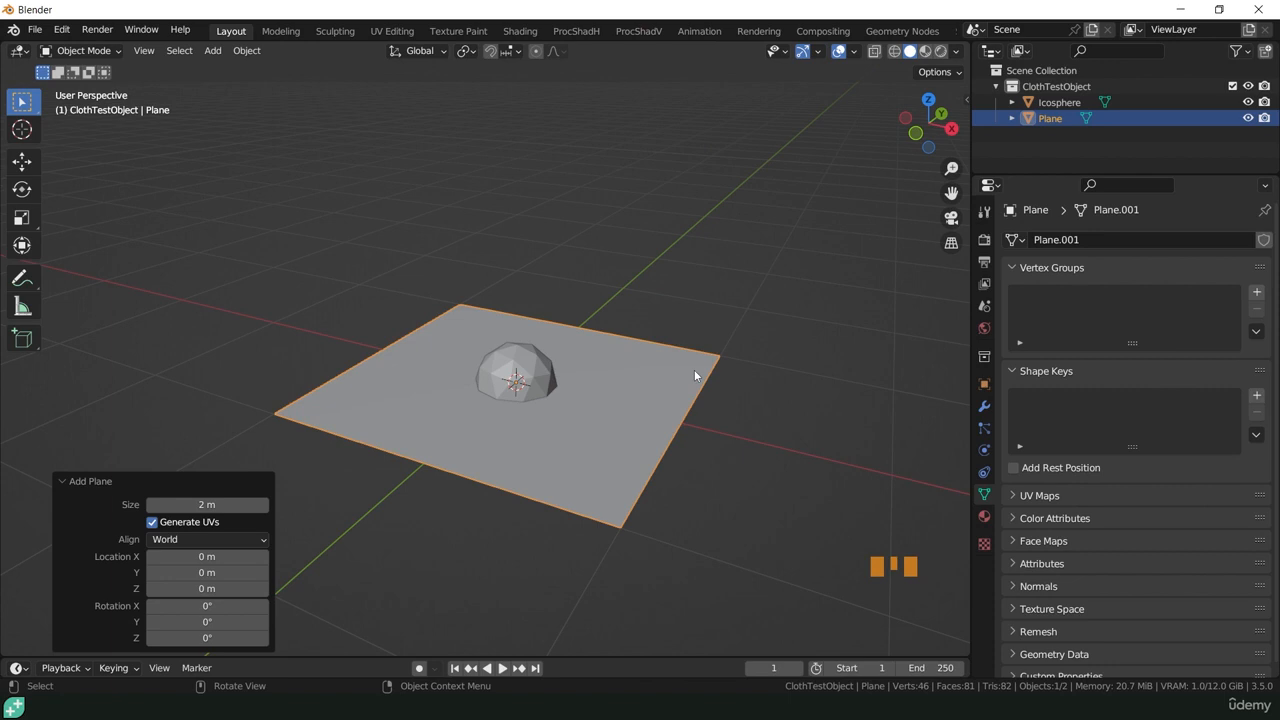
# - Scale the plane's mesh down to about 0.75 in Edit Mode and return to Object Mode
pyautogui.moveTo(630, 398)
pyautogui.mouseDown(button='middle')
pyautogui.moveTo(646, 323)
pyautogui.moveTo(660, 425)
pyautogui.moveTo(636, 408)
pyautogui.mouseUp(button='middle')
pyautogui.click(61, 48)
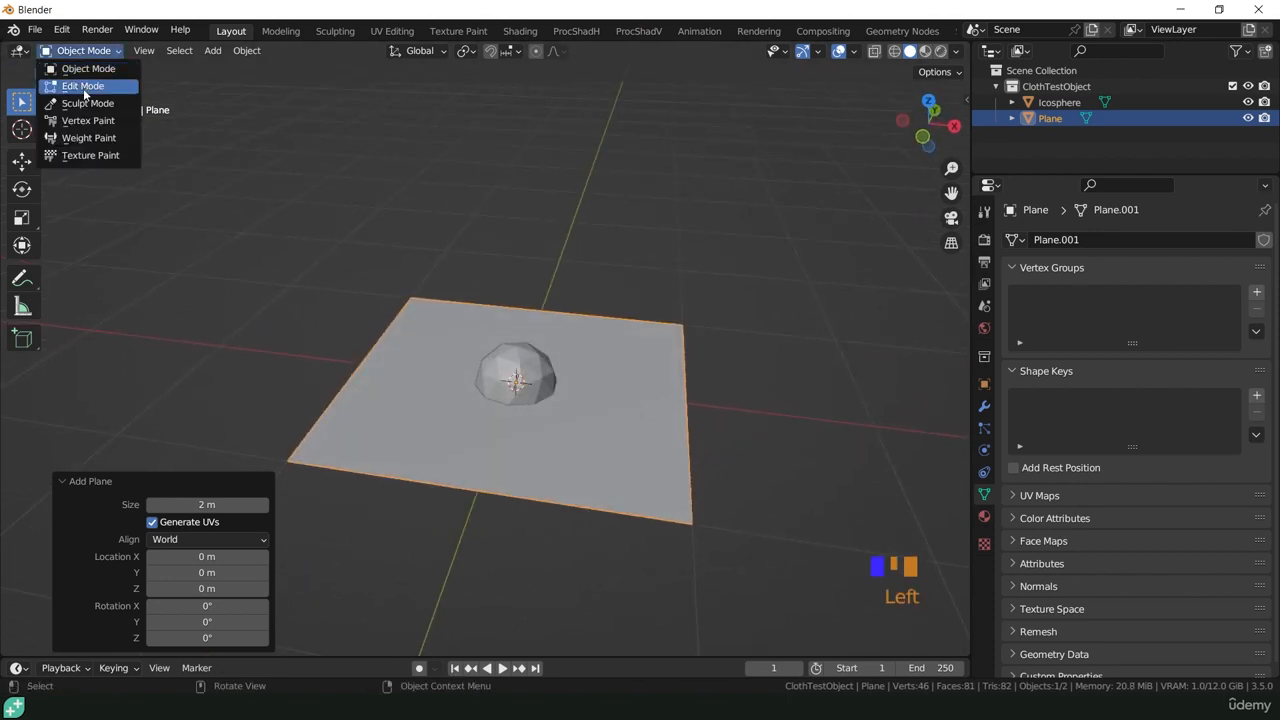
pyautogui.click(75, 82)
pyautogui.press('s')
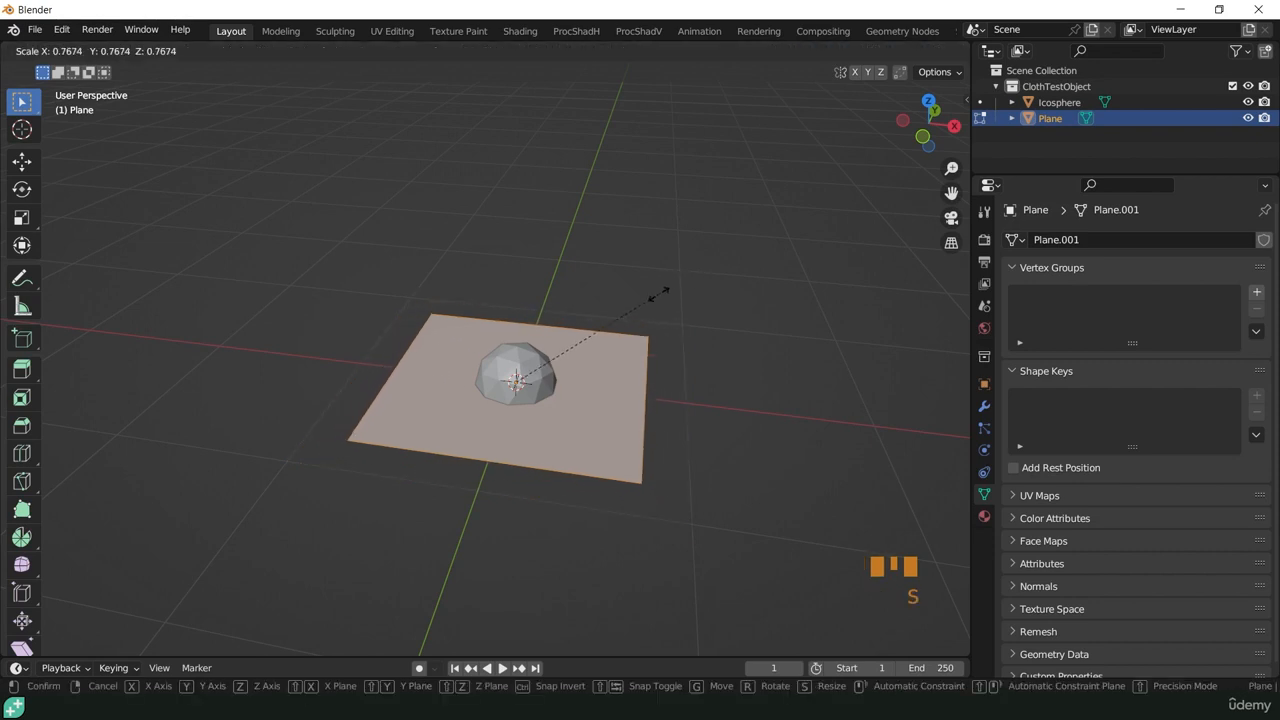
pyautogui.click(655, 296)
pyautogui.click(78, 50)
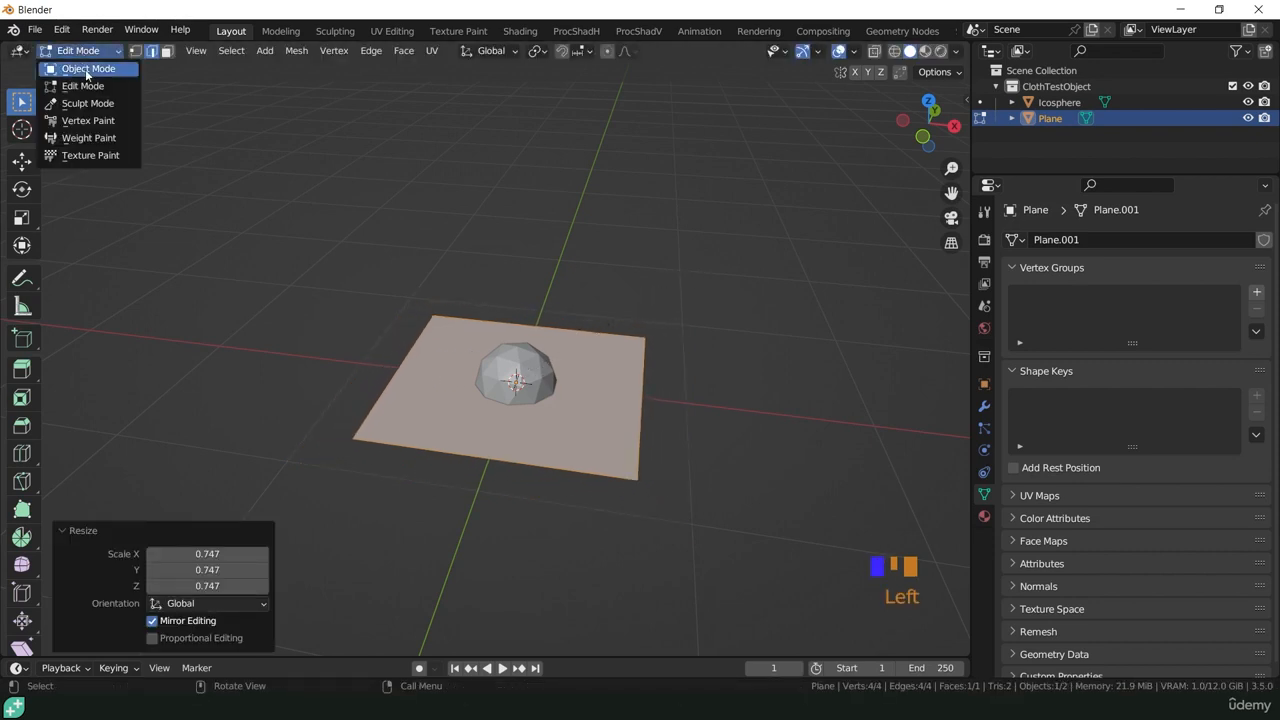
pyautogui.click(88, 67)
# - Move the plane up along the Z axis by about 0.68 m so it sits above the icosphere
pyautogui.press('g')
pyautogui.press('z')
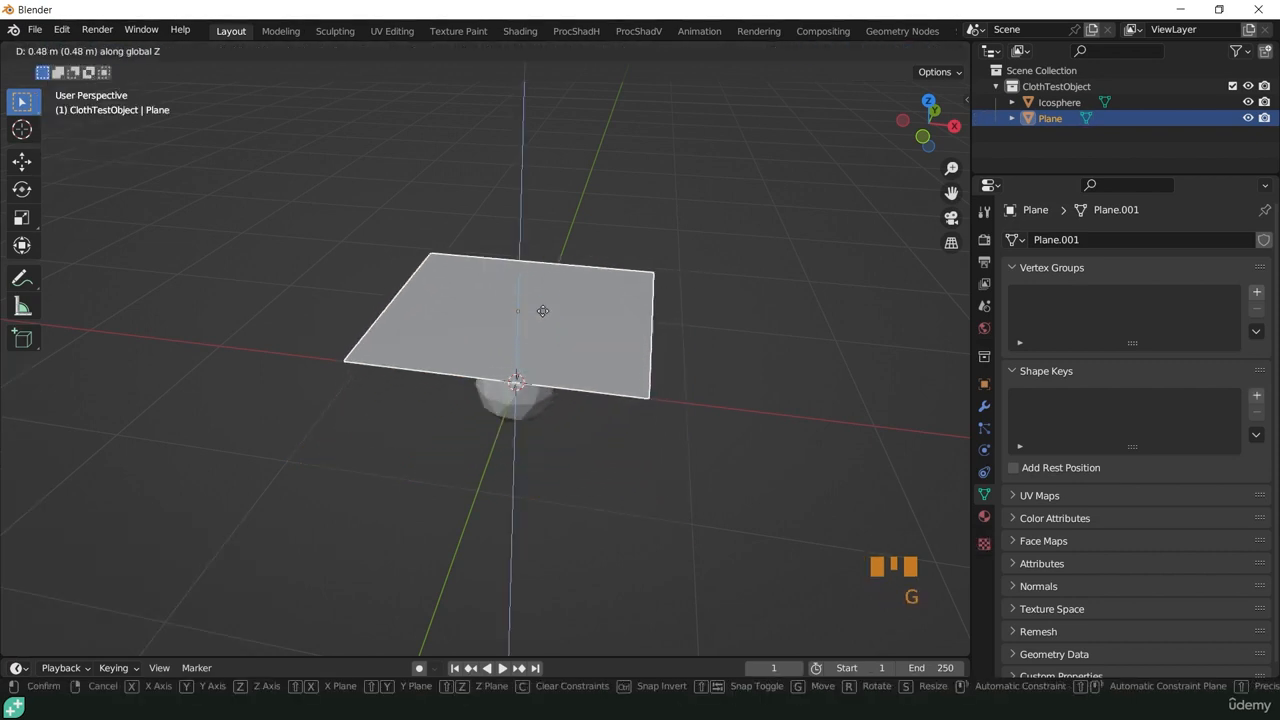
pyautogui.click(622, 383)
# - Rotate the plane around the Z axis by about -26 degrees and check its placement over the icosphere from the front
pyautogui.moveTo(622, 377); pyautogui.dragTo(624, 418, button='middle')
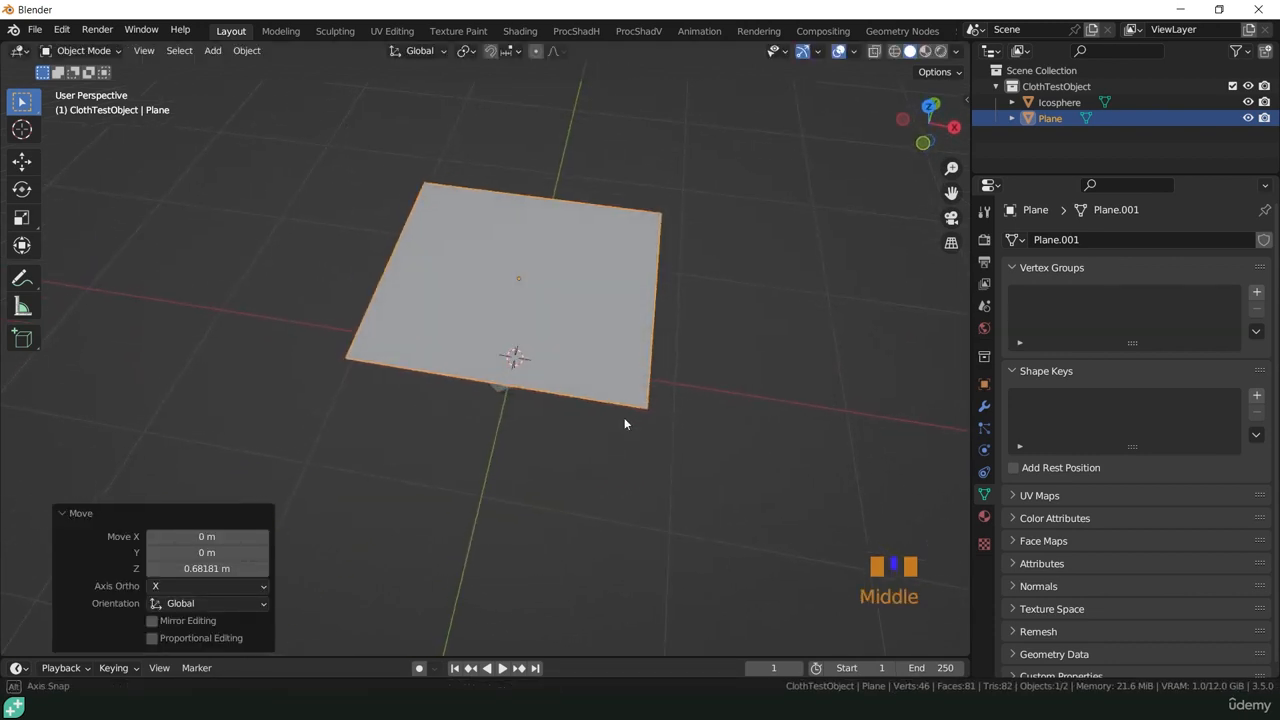
pyautogui.press('r')
pyautogui.press('z')
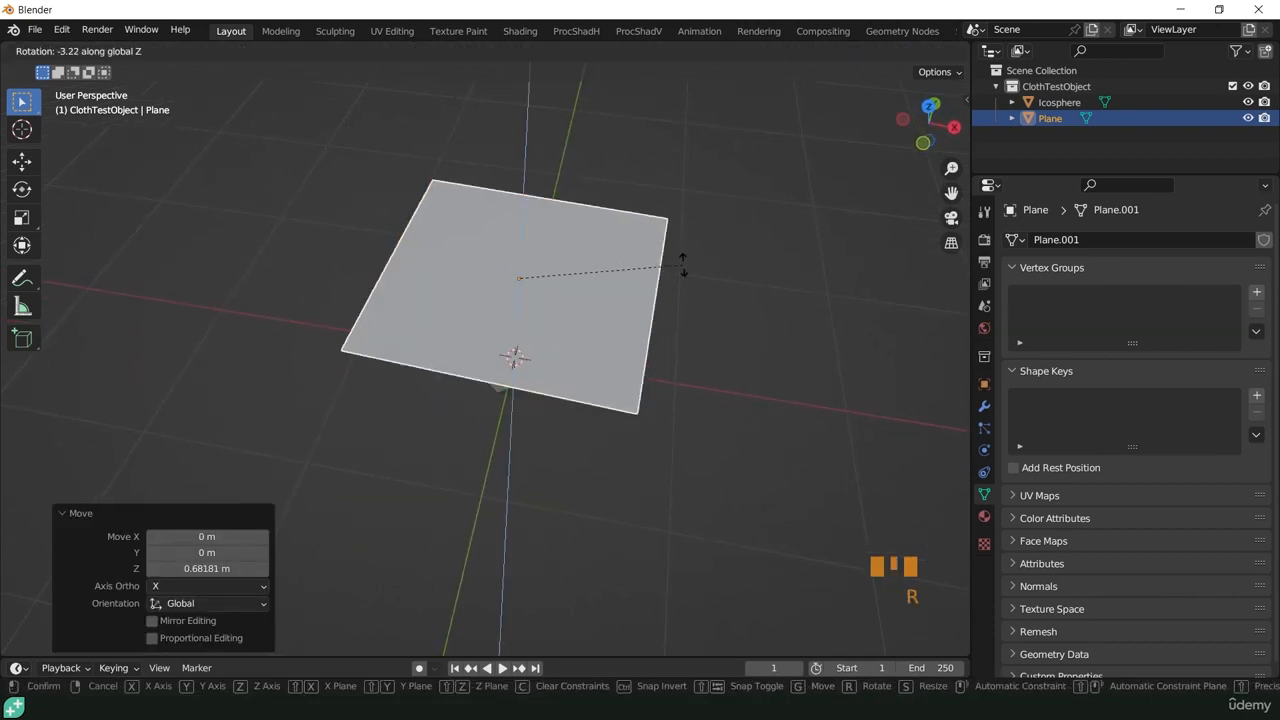
pyautogui.click(671, 336)
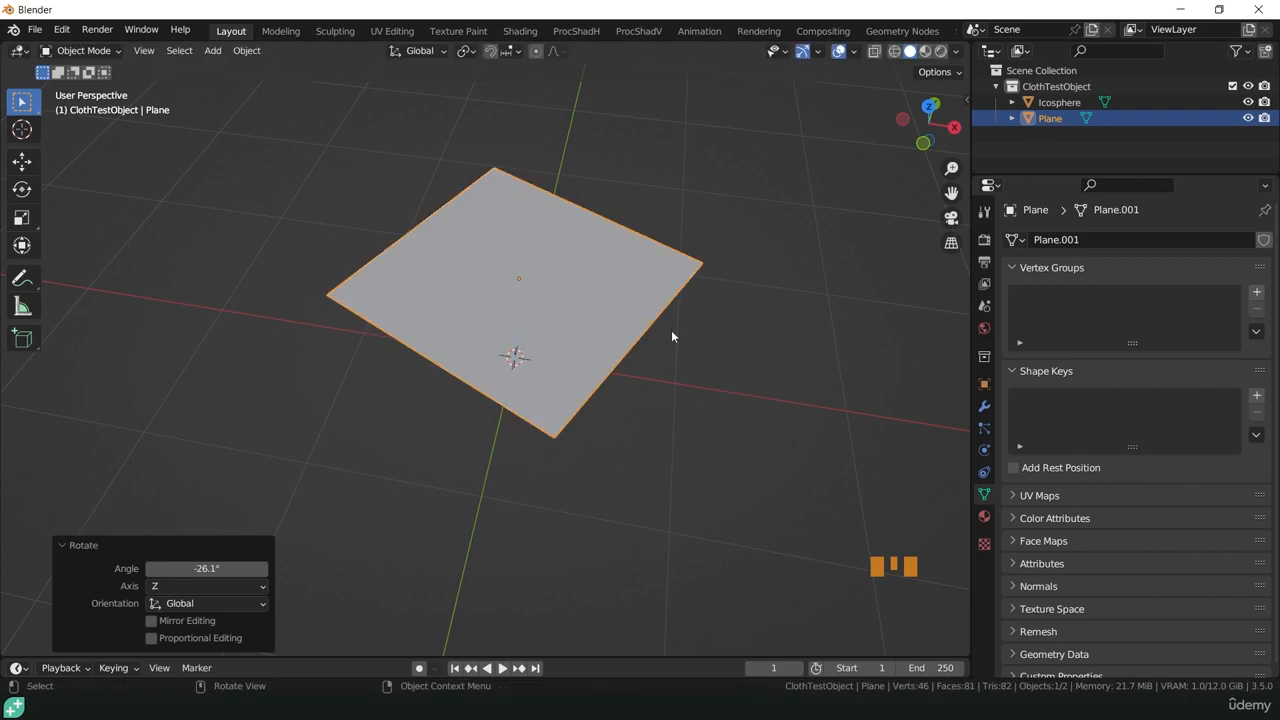
pyautogui.press('KP_1')
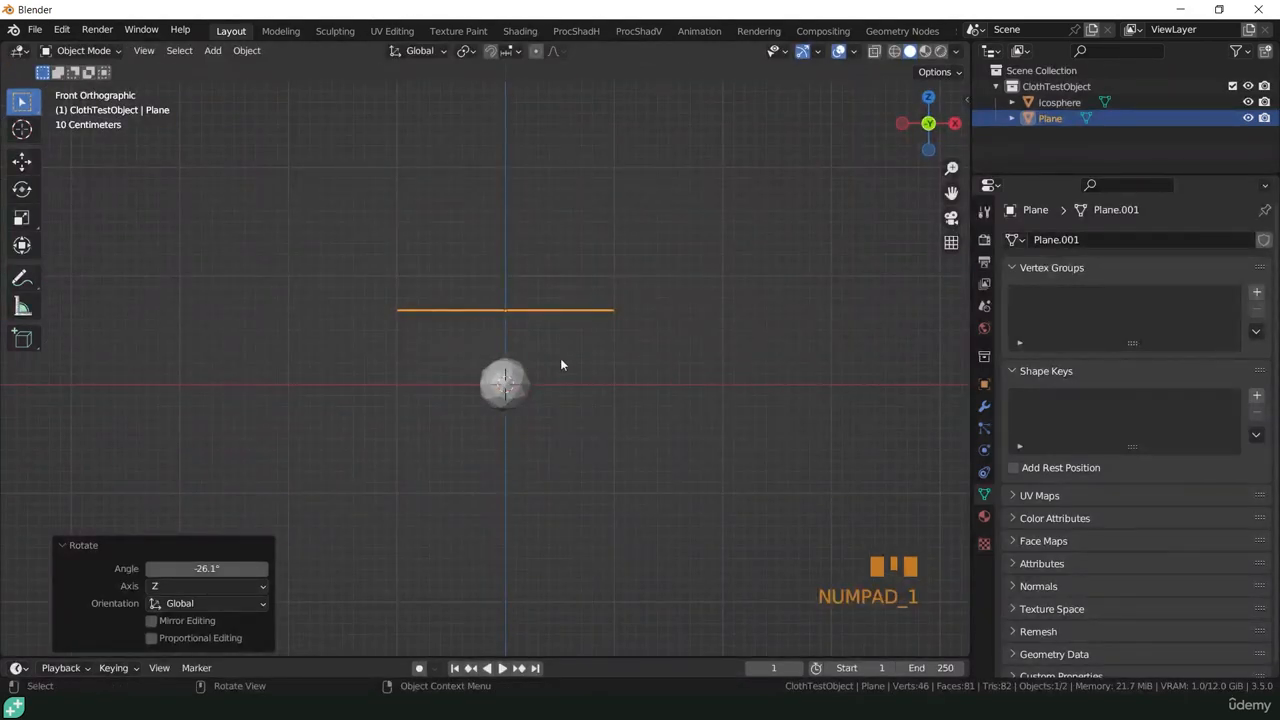
pyautogui.scroll(-3, 558, 364)
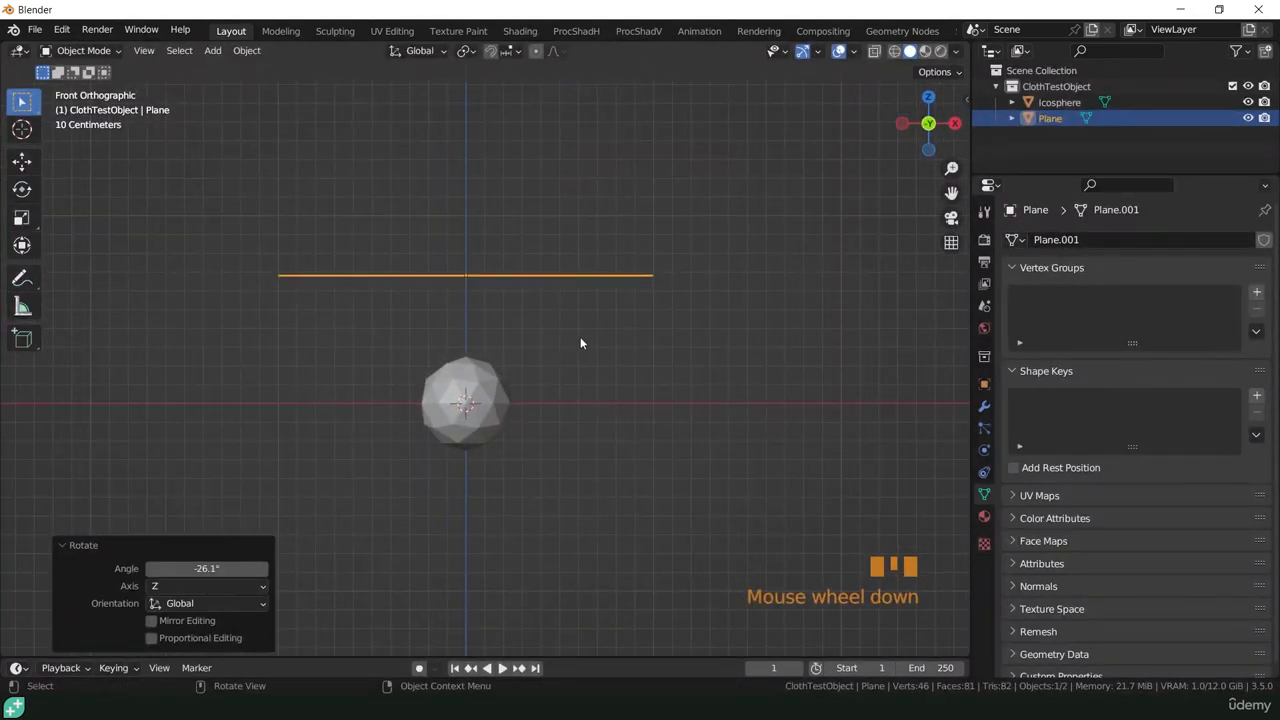
pyautogui.moveTo(529, 326); pyautogui.dragTo(503, 357, button='middle')
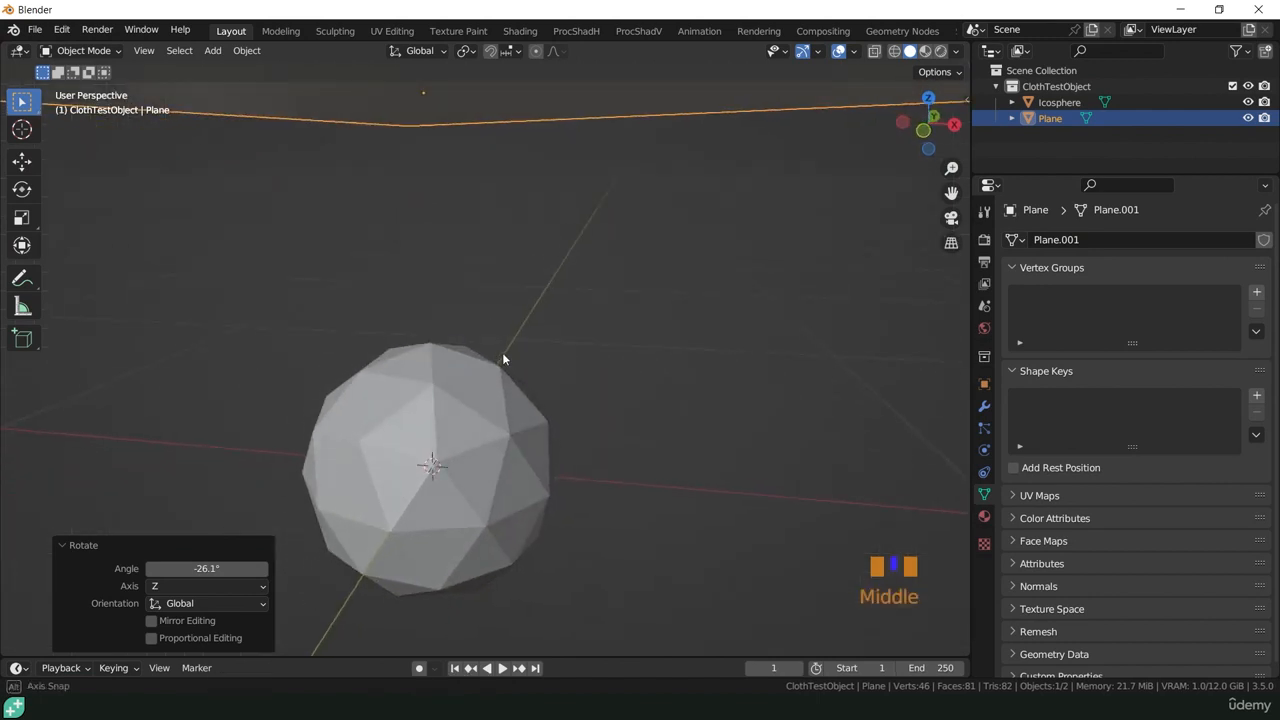
# - Select the plane and subdivide its mesh in Edit Mode
pyautogui.scroll(-2, 460, 362)
pyautogui.scroll(-1, 460, 362)
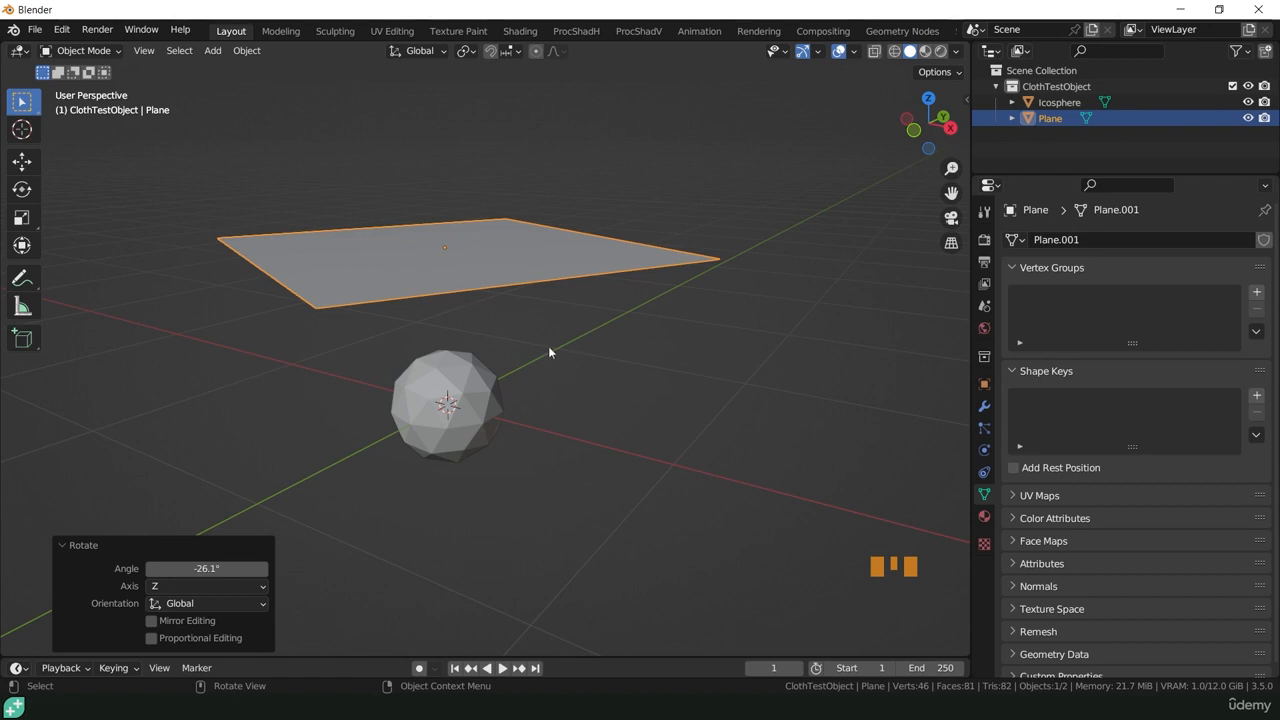
pyautogui.moveTo(549, 351)
pyautogui.mouseDown(button='middle')
pyautogui.moveTo(517, 414)
pyautogui.moveTo(546, 353)
pyautogui.mouseUp(button='middle')
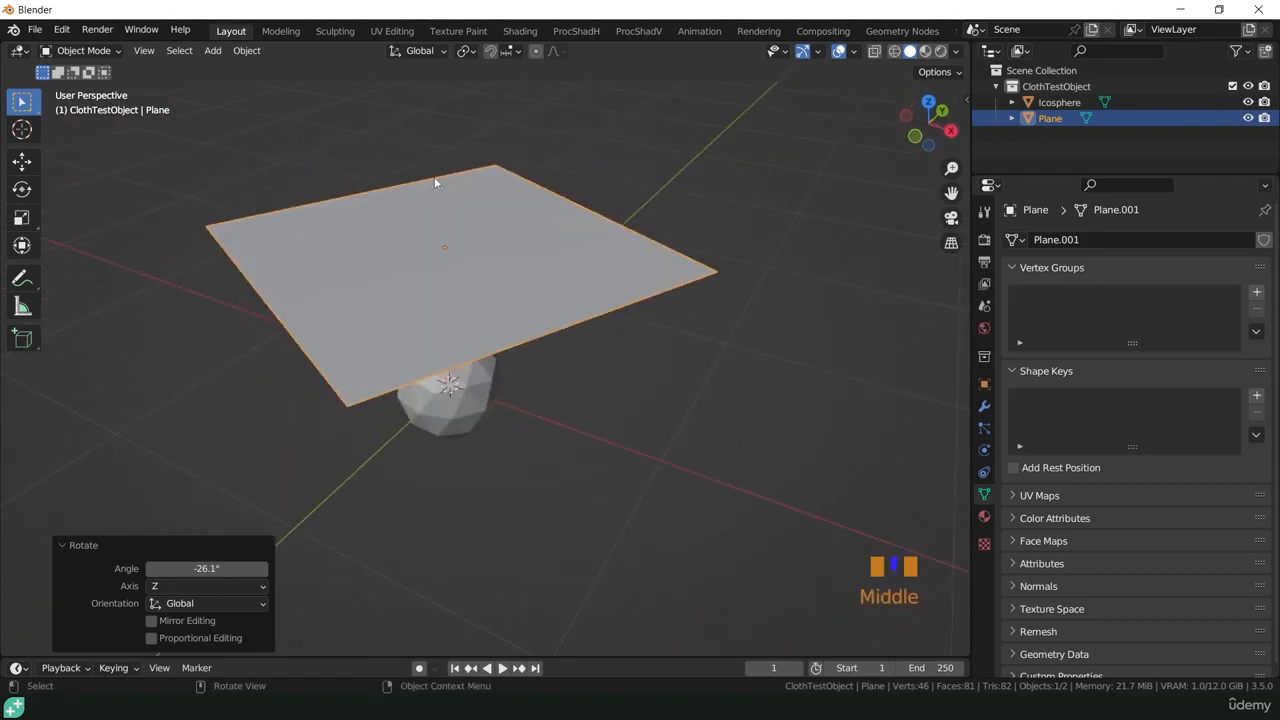
pyautogui.click(536, 387)
pyautogui.click(484, 297)
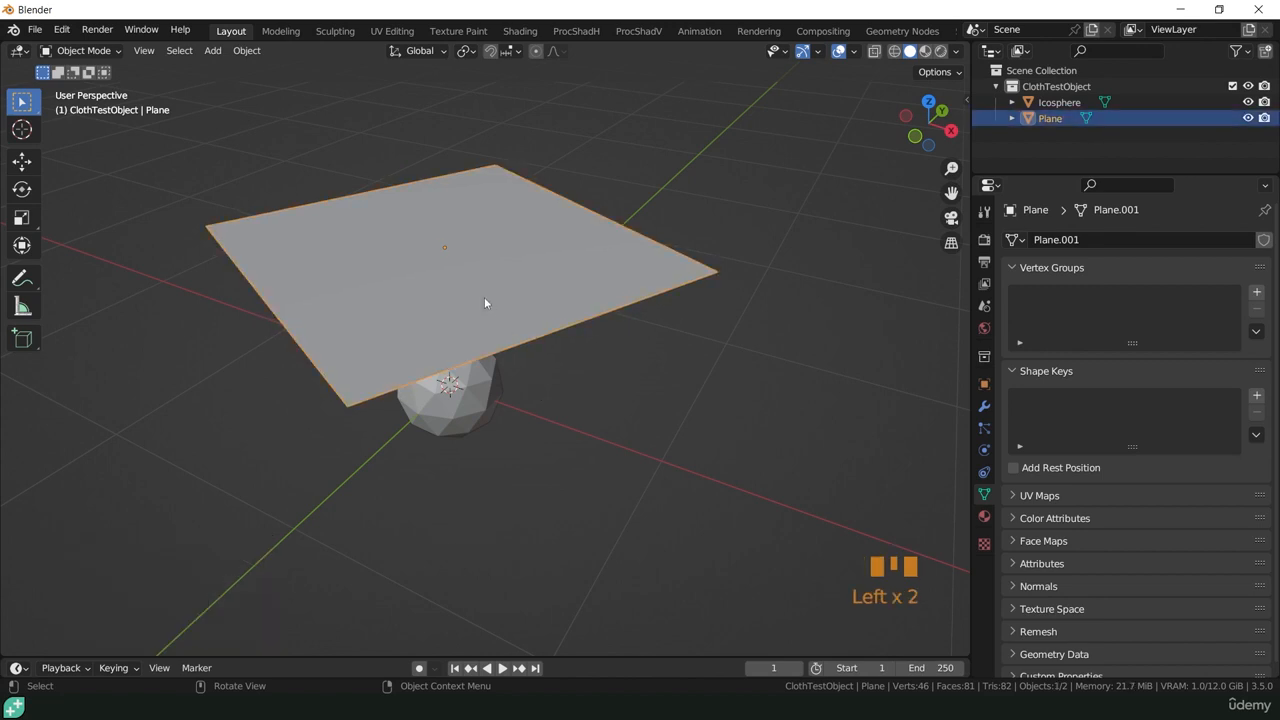
pyautogui.click(93, 49)
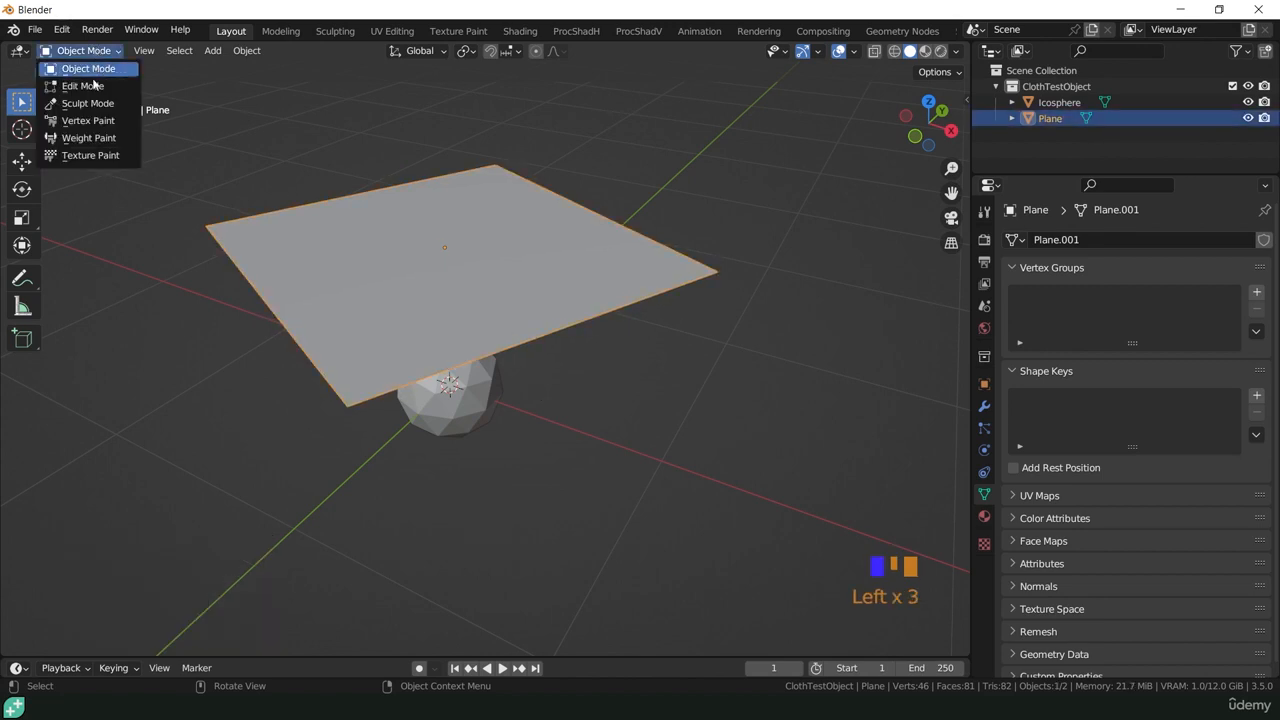
pyautogui.click(91, 88)
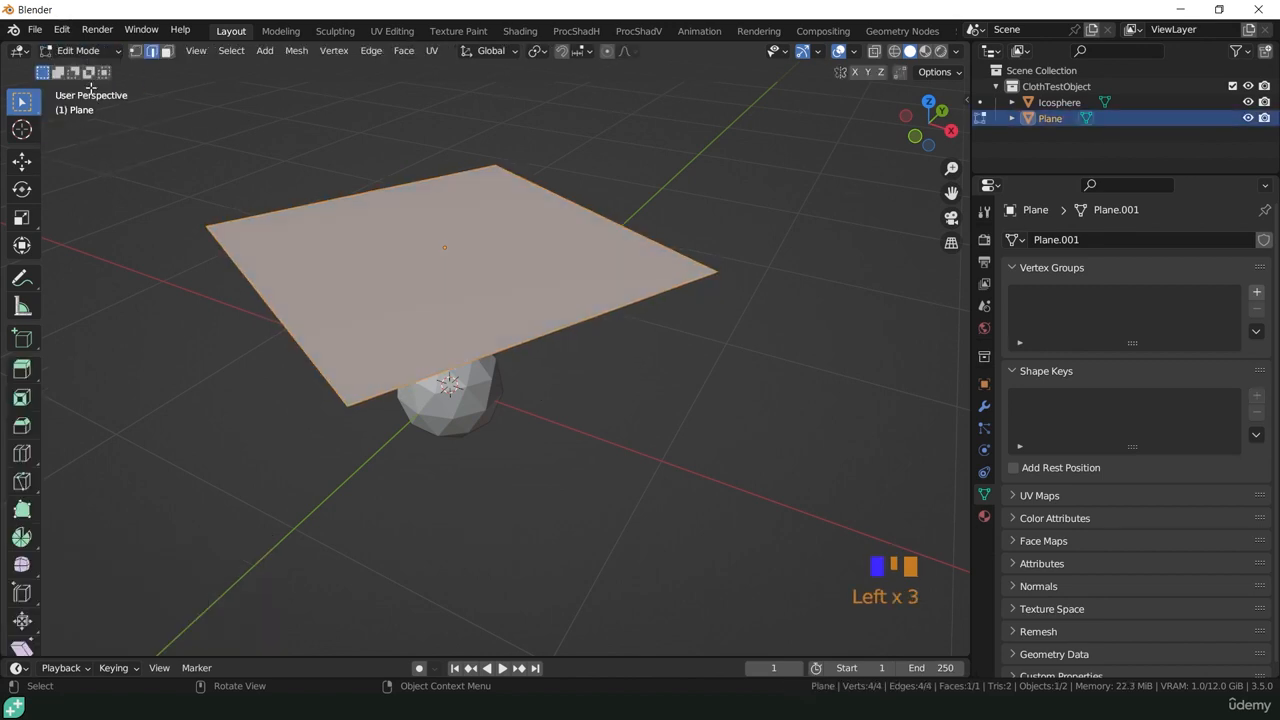
pyautogui.click(371, 50)
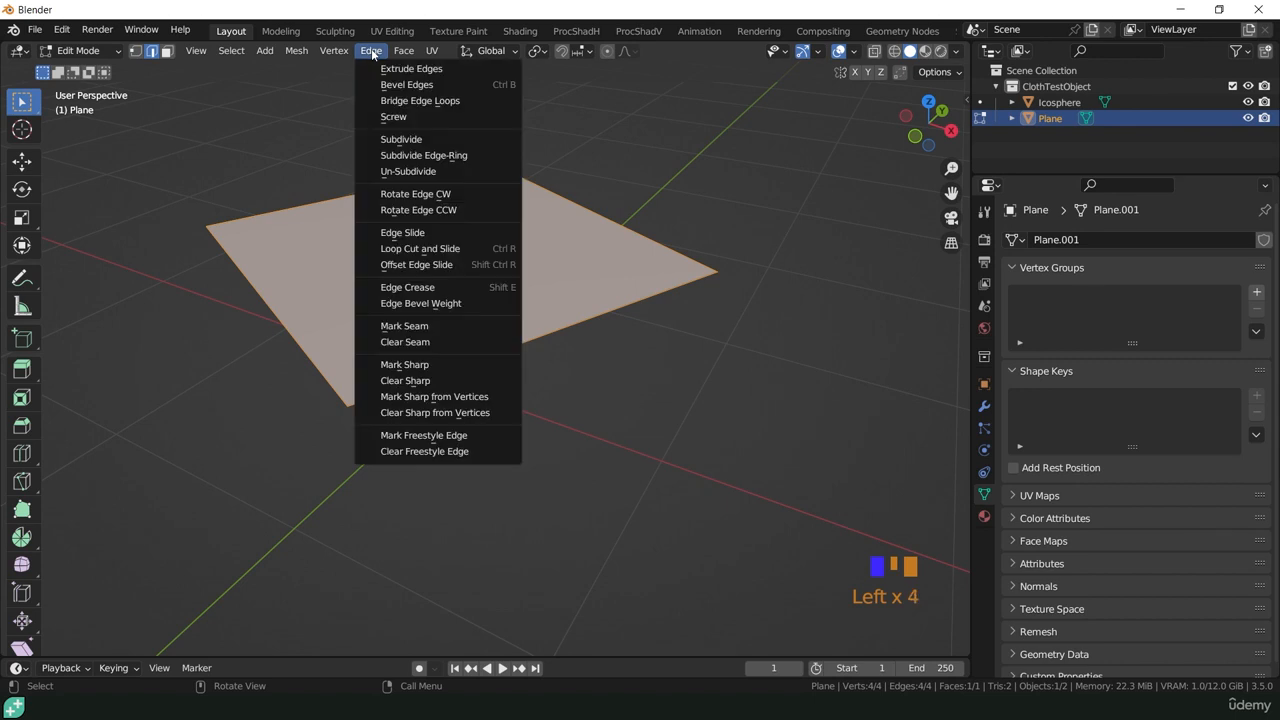
pyautogui.click(397, 143)
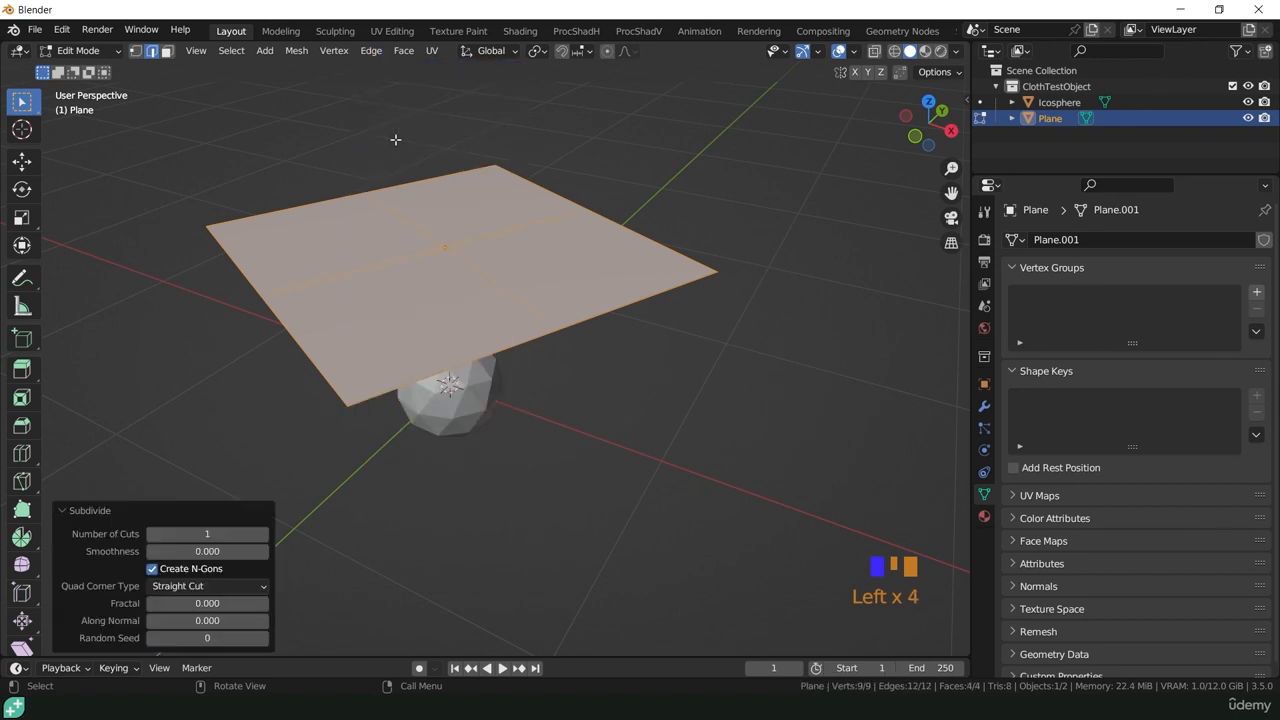
# - Set the subdivision's number of cuts to 40 and return to Object Mode
pyautogui.click(200, 534)
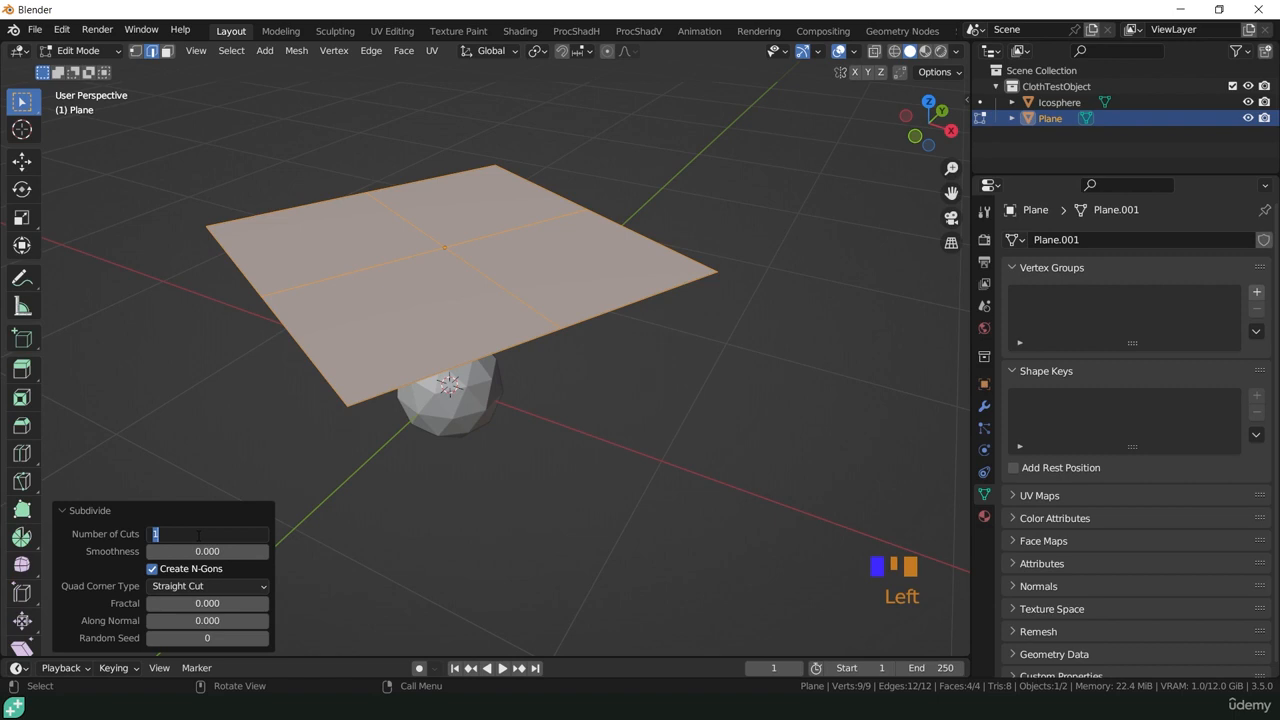
pyautogui.write('40')
pyautogui.press('Return')
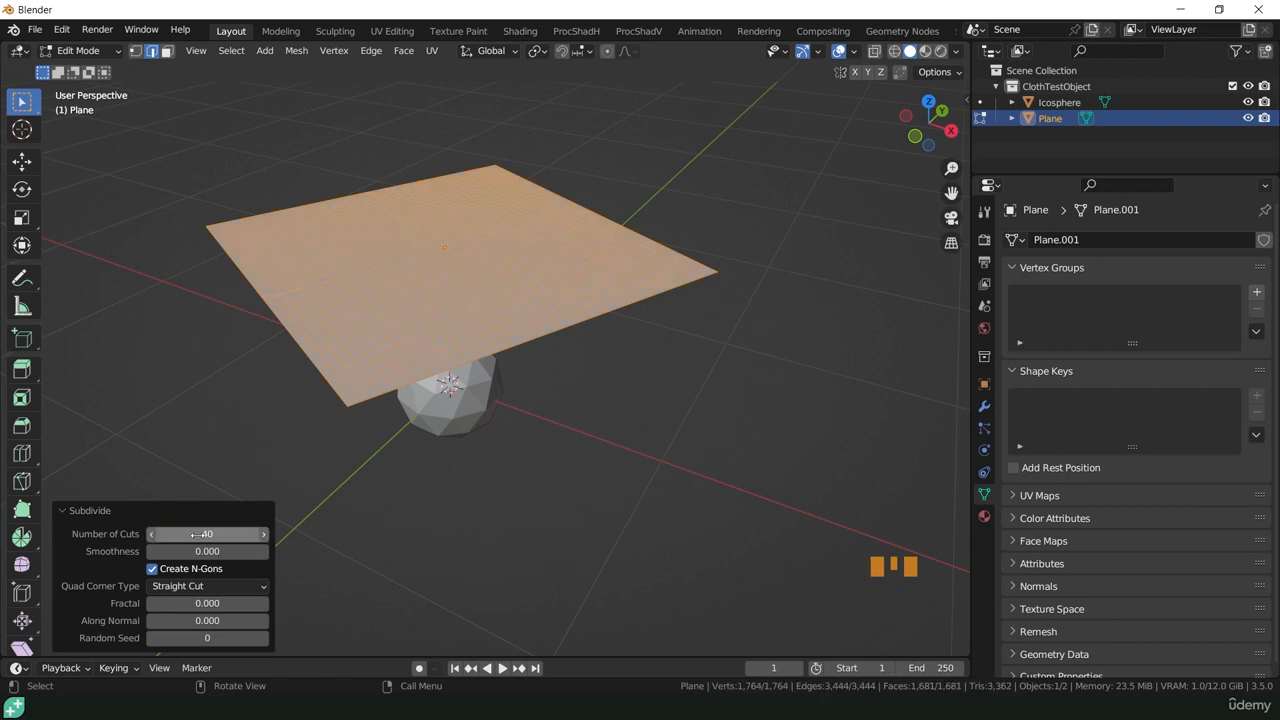
pyautogui.click(84, 51)
pyautogui.click(80, 68)
# - Widen the properties area and add Collision physics to the icosphere
pyautogui.moveTo(363, 312); pyautogui.dragTo(589, 373, button='middle')
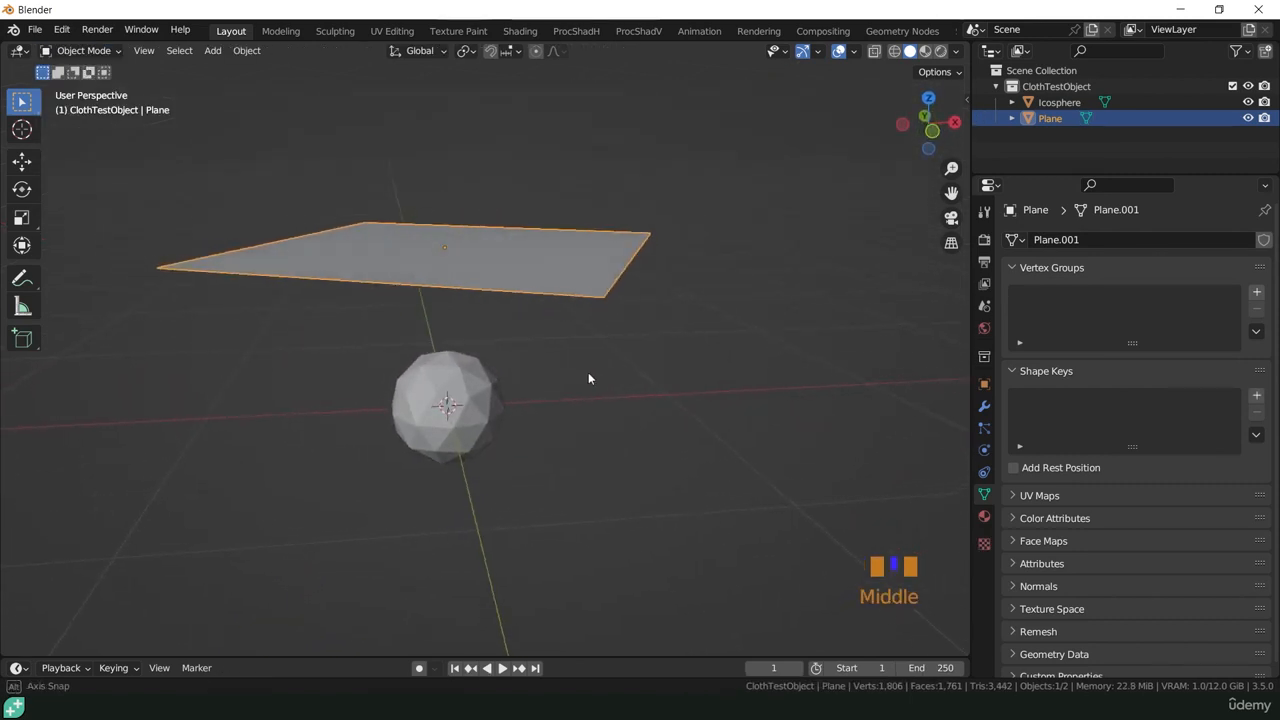
pyautogui.moveTo(969, 245); pyautogui.dragTo(838, 254)
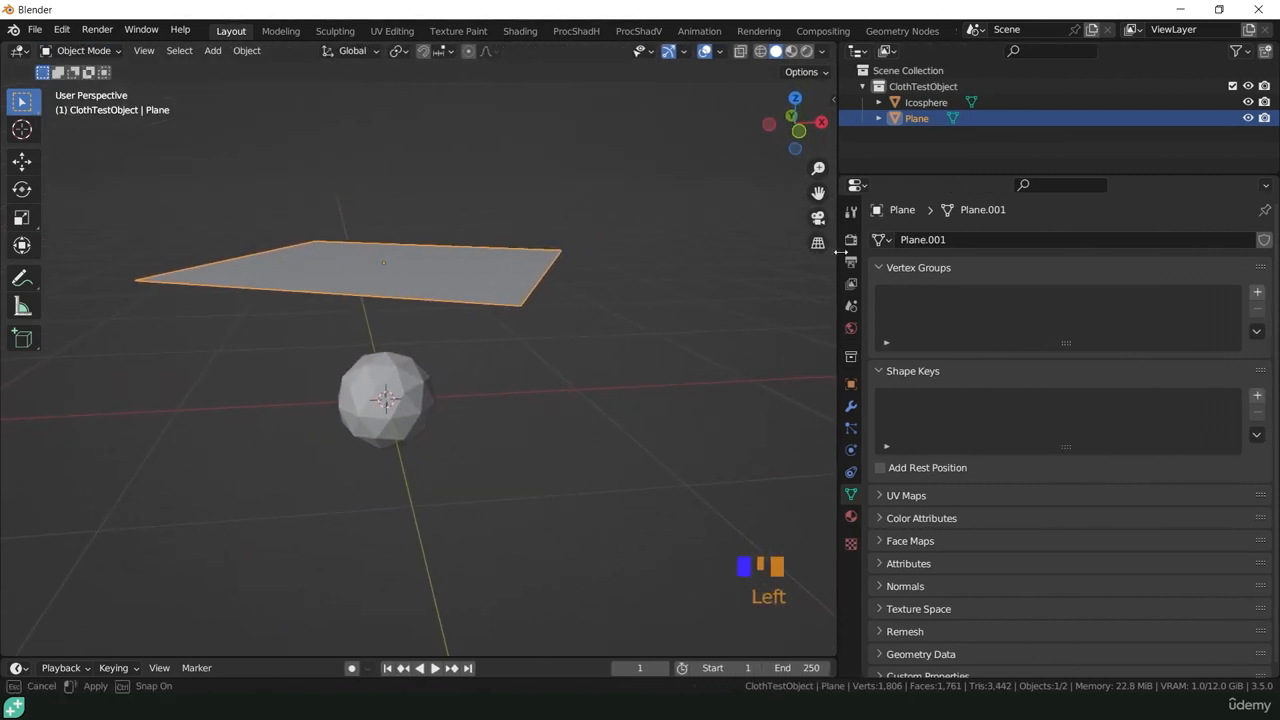
pyautogui.click(851, 451)
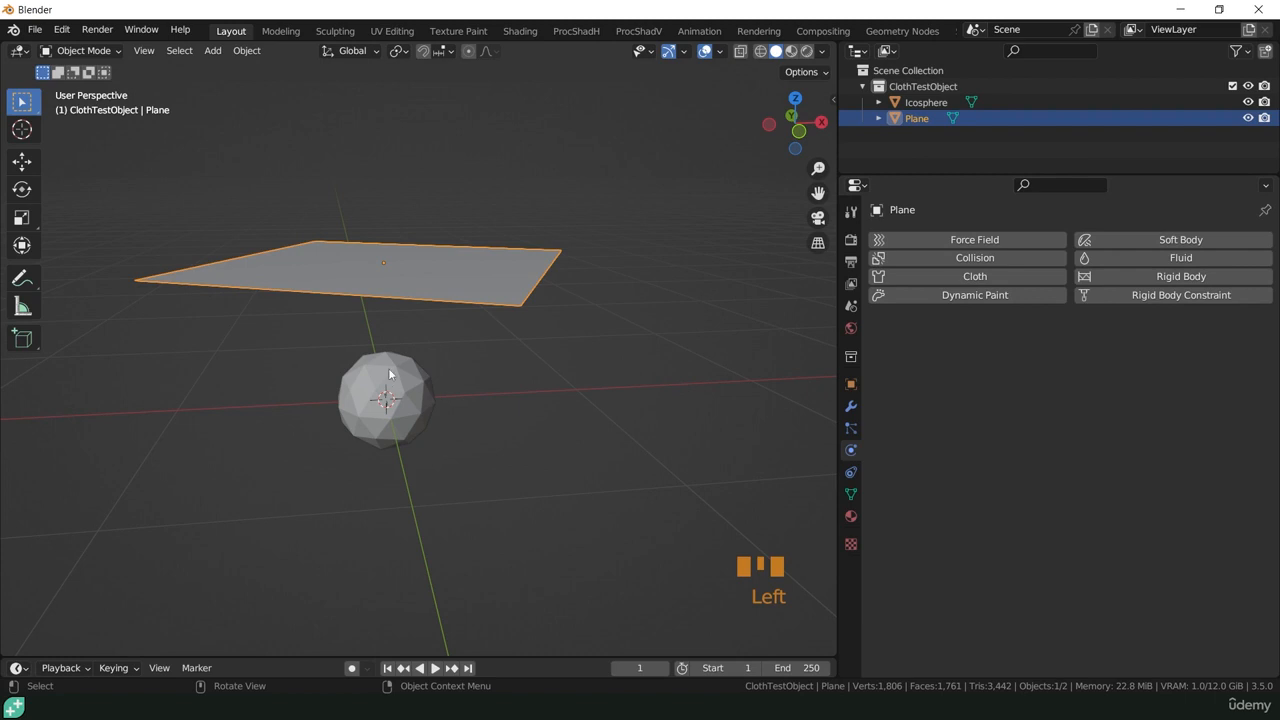
pyautogui.click(389, 372)
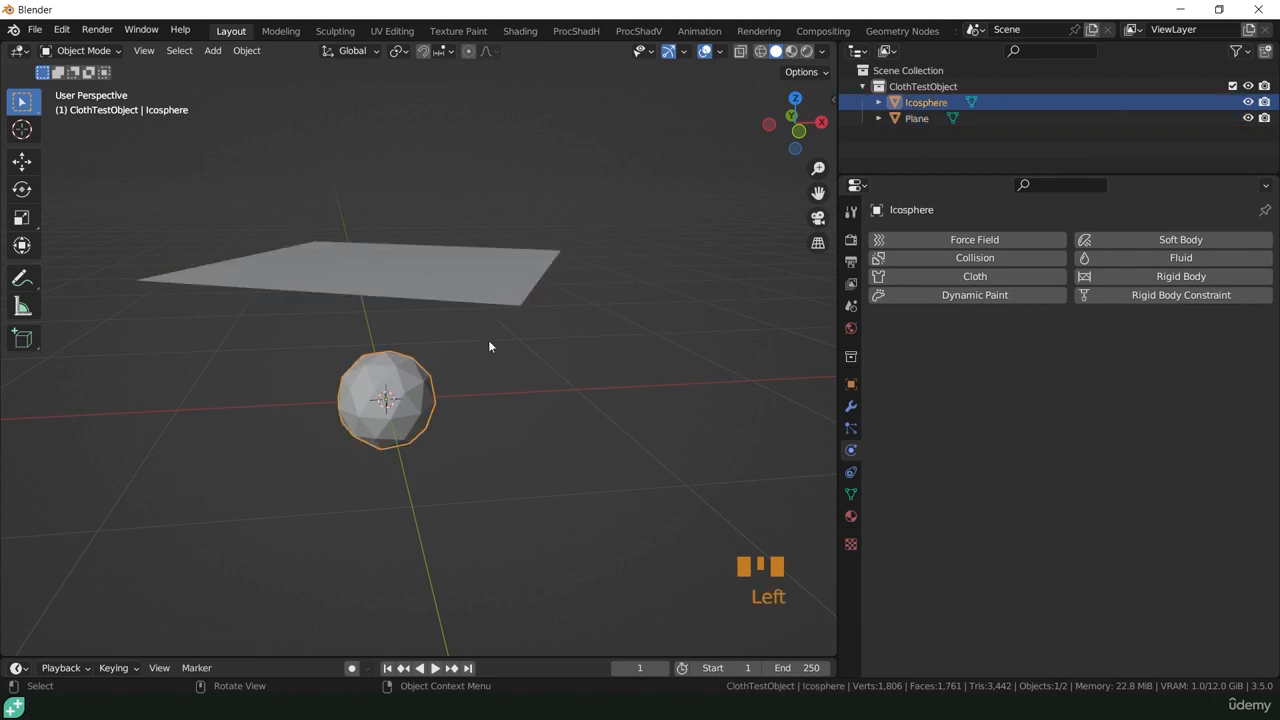
pyautogui.click(949, 258)
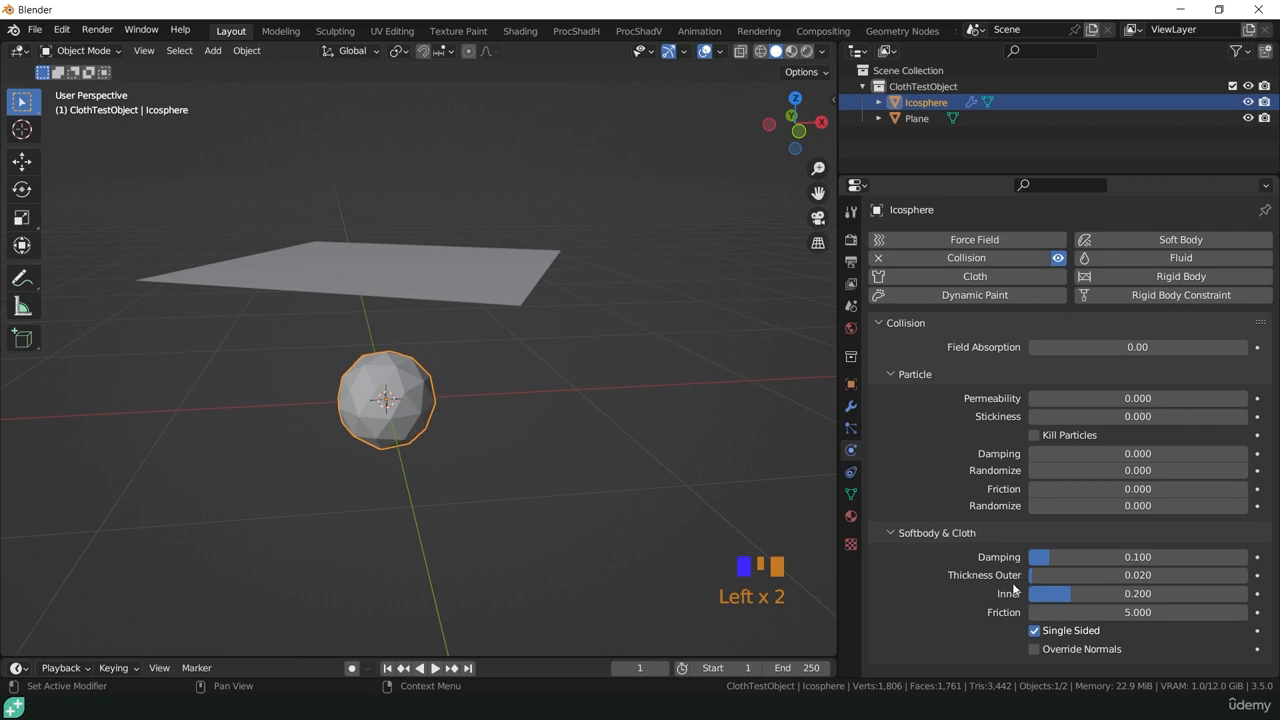
pyautogui.scroll(-6, 1005, 560)
pyautogui.scroll(3, 991, 500)
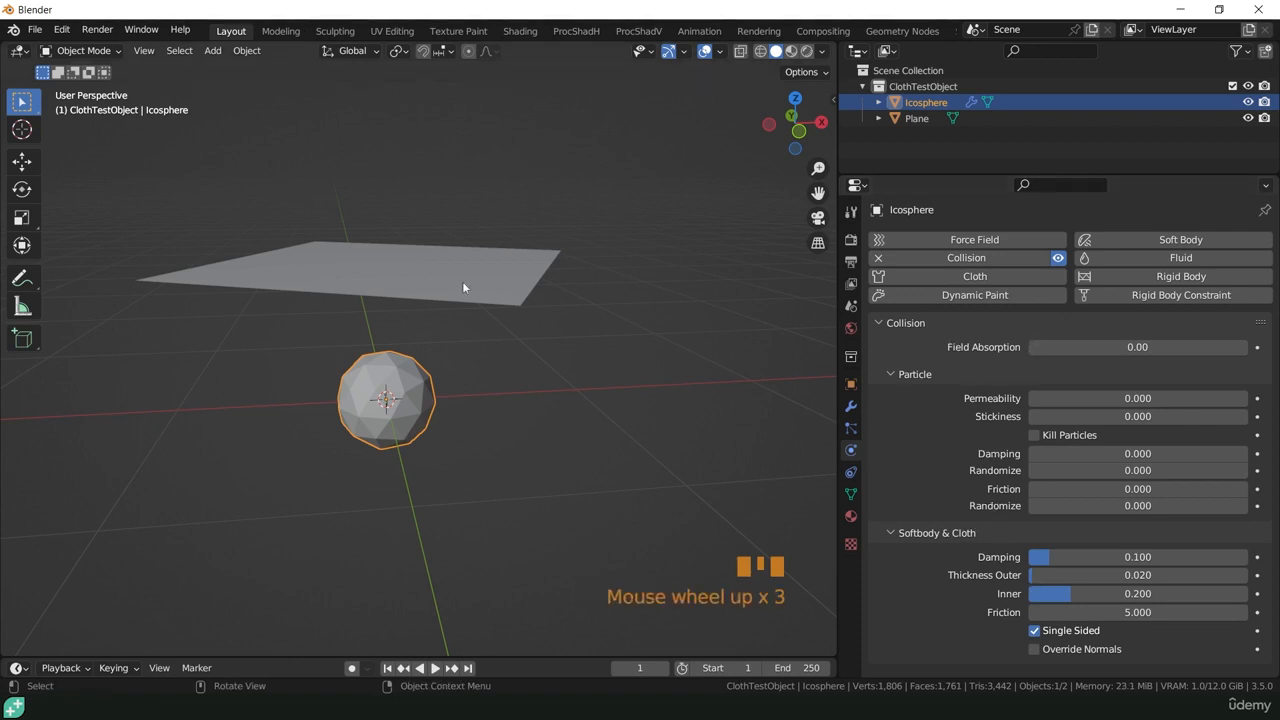
# - Add Cloth physics to the plane above the icosphere
pyautogui.click(396, 265)
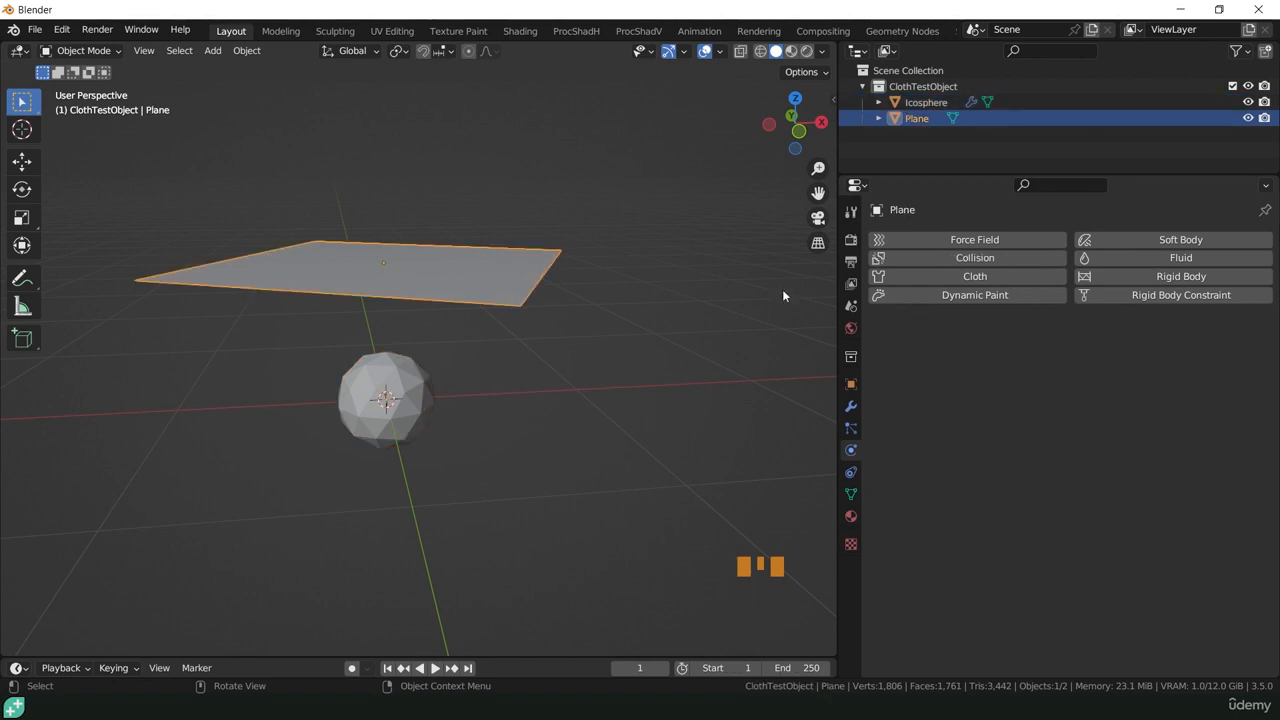
pyautogui.click(956, 277)
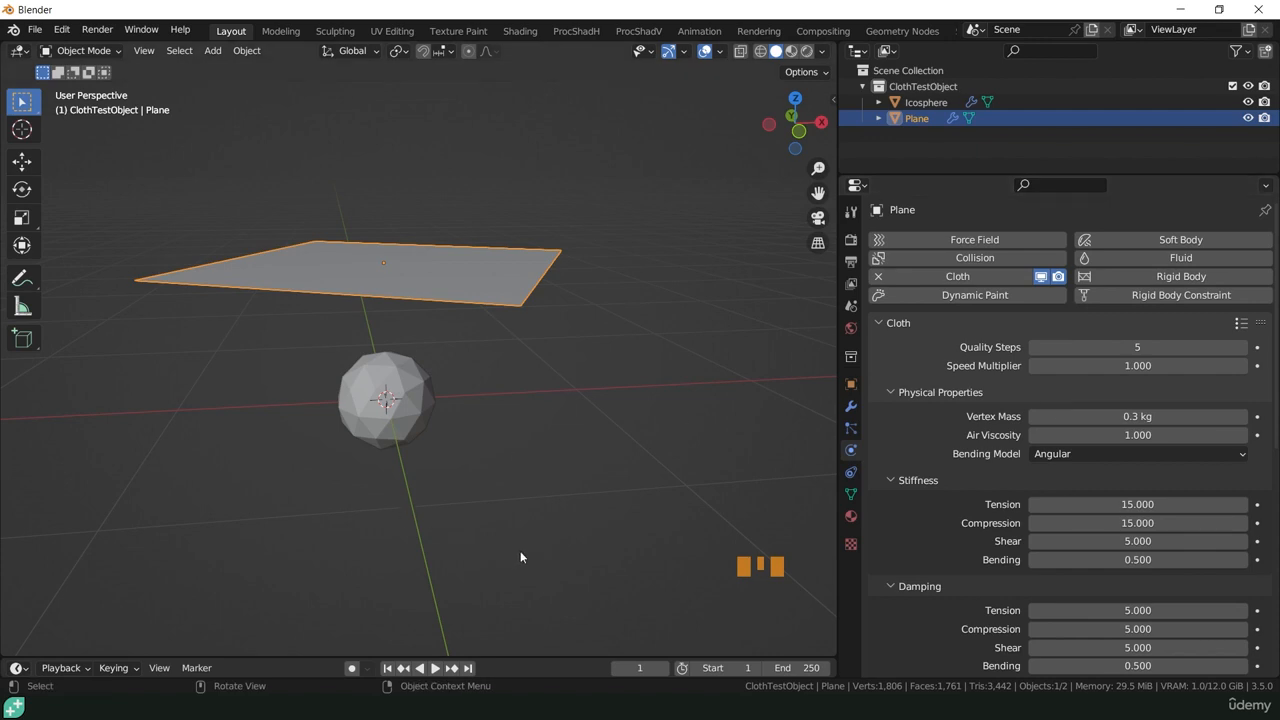
pyautogui.moveTo(520, 557); pyautogui.dragTo(504, 431, button='middle')
# - Enlarge the timeline area and move the playhead to frame 0
pyautogui.moveTo(550, 658); pyautogui.dragTo(551, 622)
pyautogui.click(31, 647)
pyautogui.moveTo(31, 648); pyautogui.dragTo(13, 647)
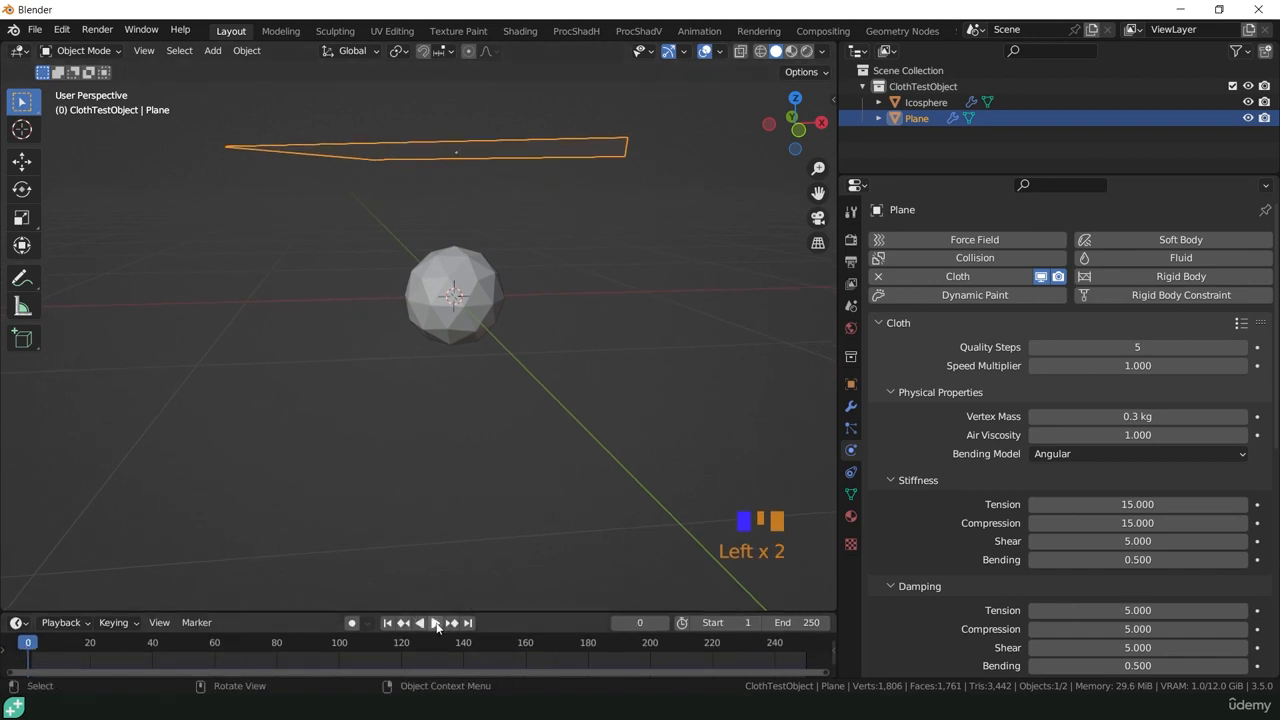
# - Play the cloth simulation, examine how the plane drapes over the icosphere, and stop at about frame 212
pyautogui.click(436, 623)
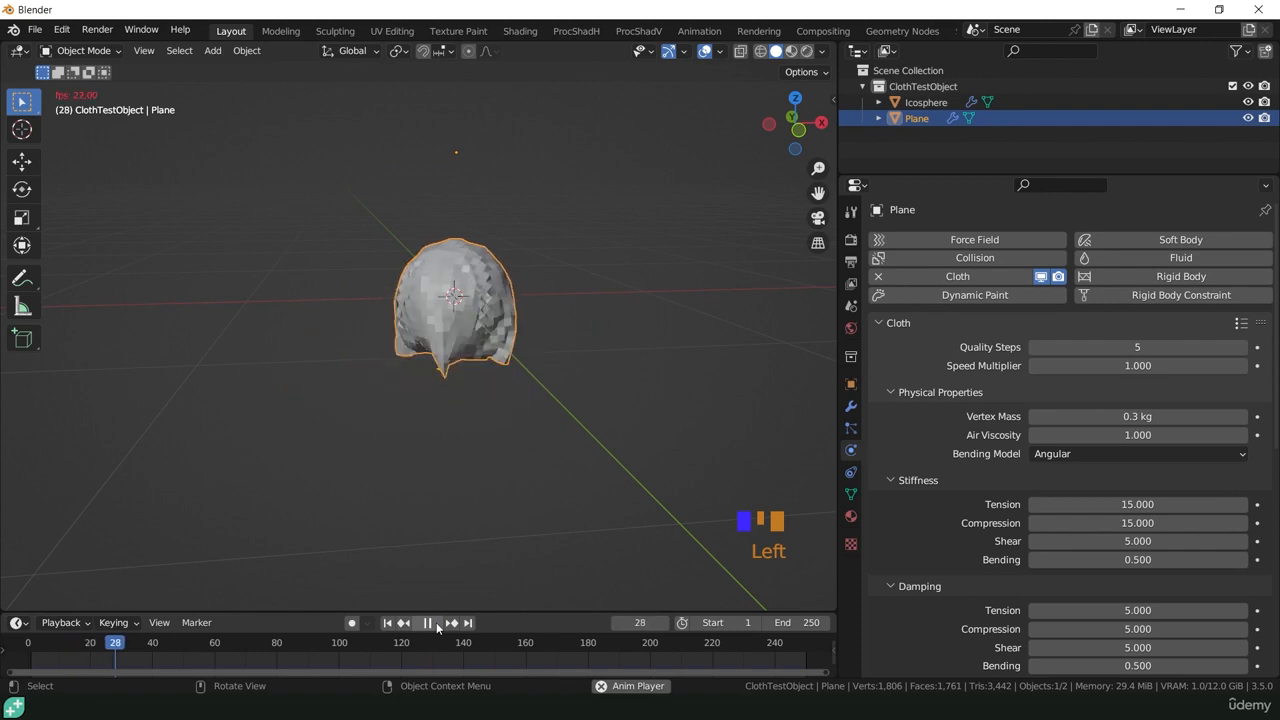
pyautogui.scroll(3, 510, 428)
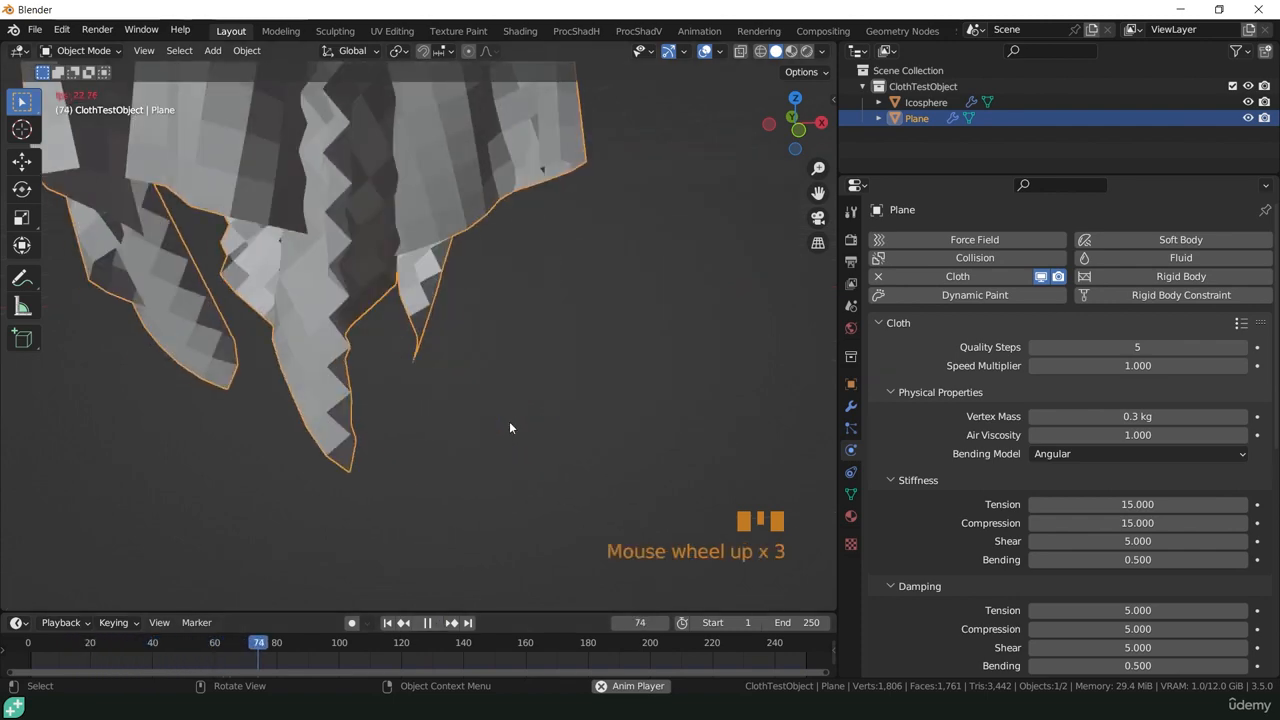
pyautogui.moveTo(510, 428); pyautogui.dragTo(548, 523, button='middle')
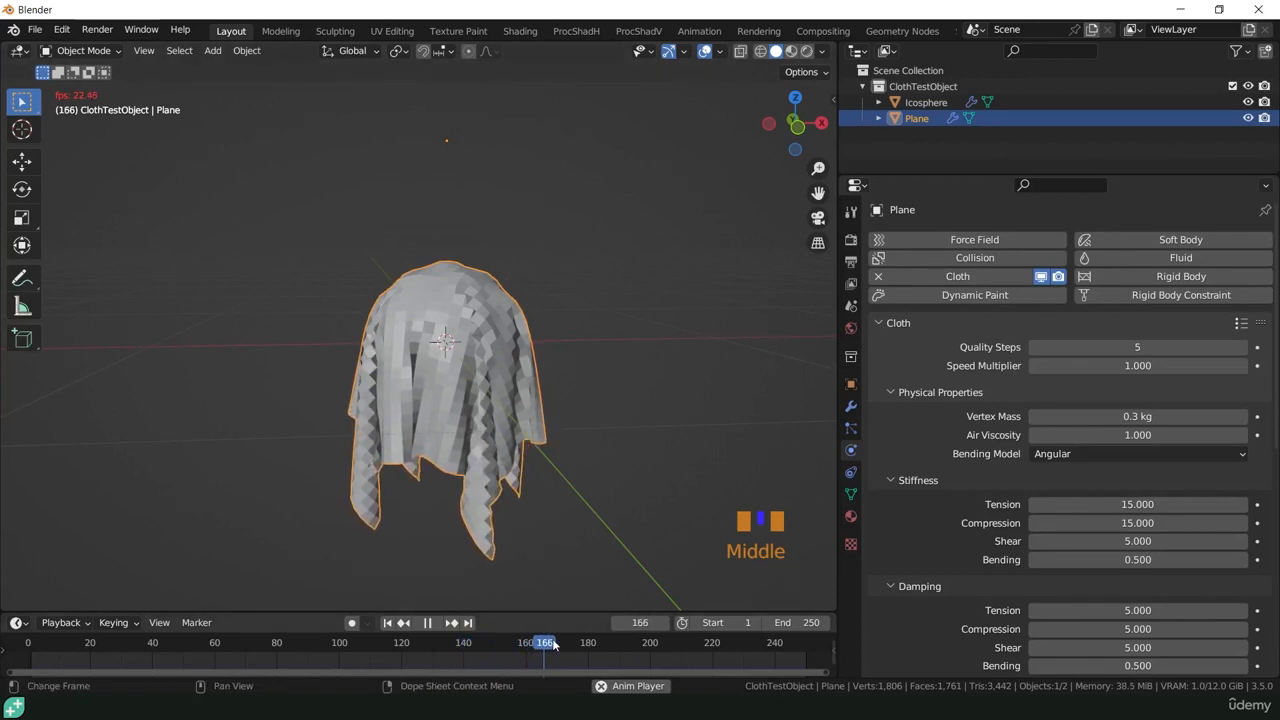
pyautogui.click(432, 623)
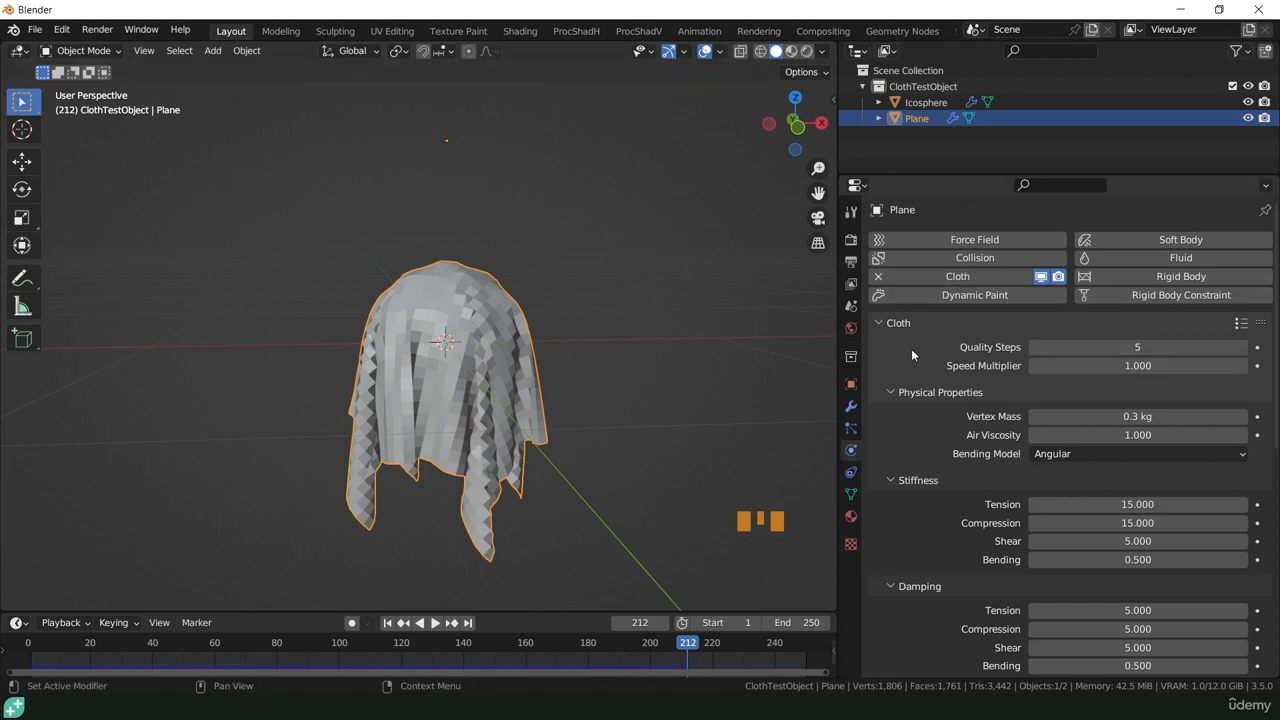
# - Expand the Collisions settings of the plane's cloth physics, showing the Object Collisions and Self Collisions options
pyautogui.scroll(-10, 983, 518)
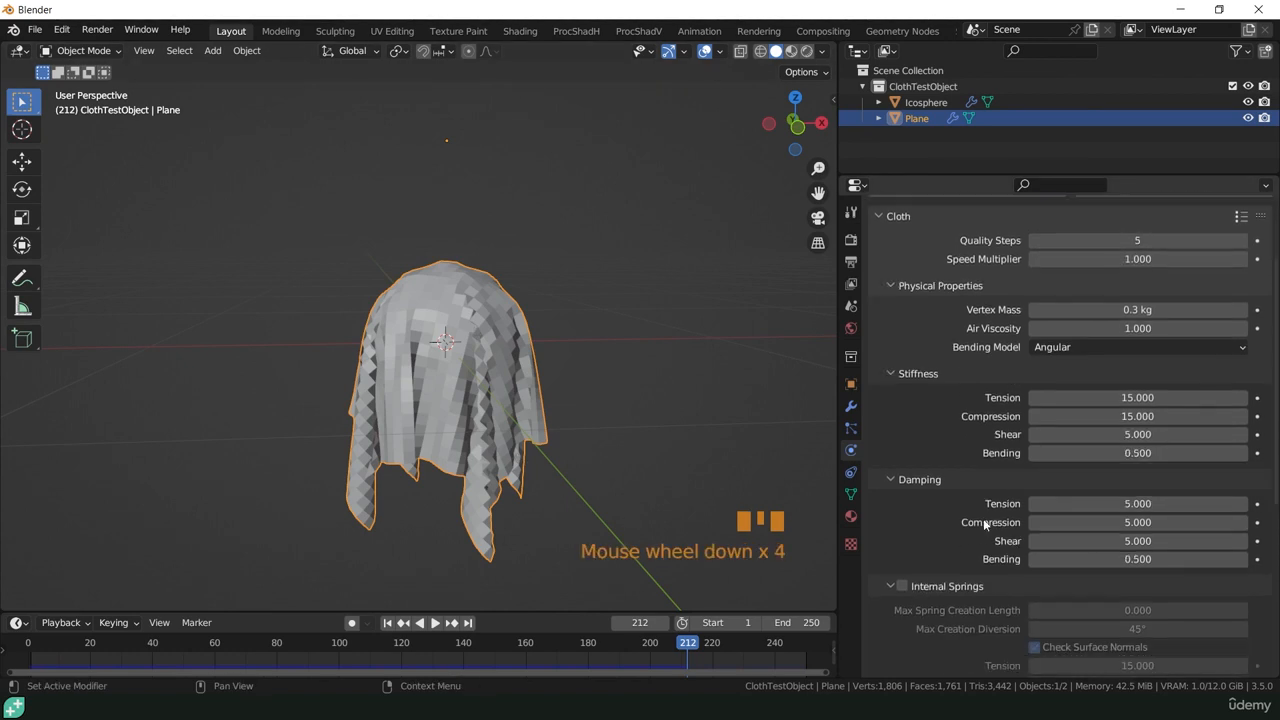
pyautogui.scroll(-10, 983, 518)
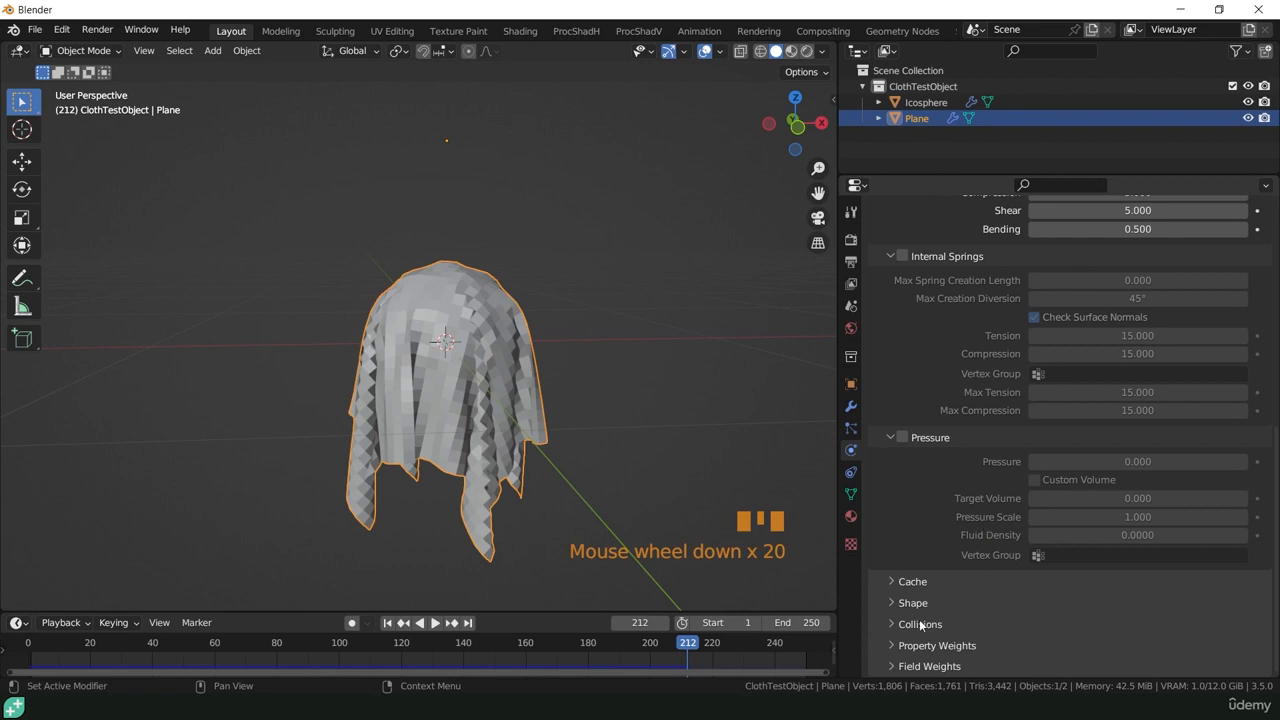
pyautogui.click(918, 624)
pyautogui.scroll(-5, 986, 567)
pyautogui.scroll(-5, 1218, 530)
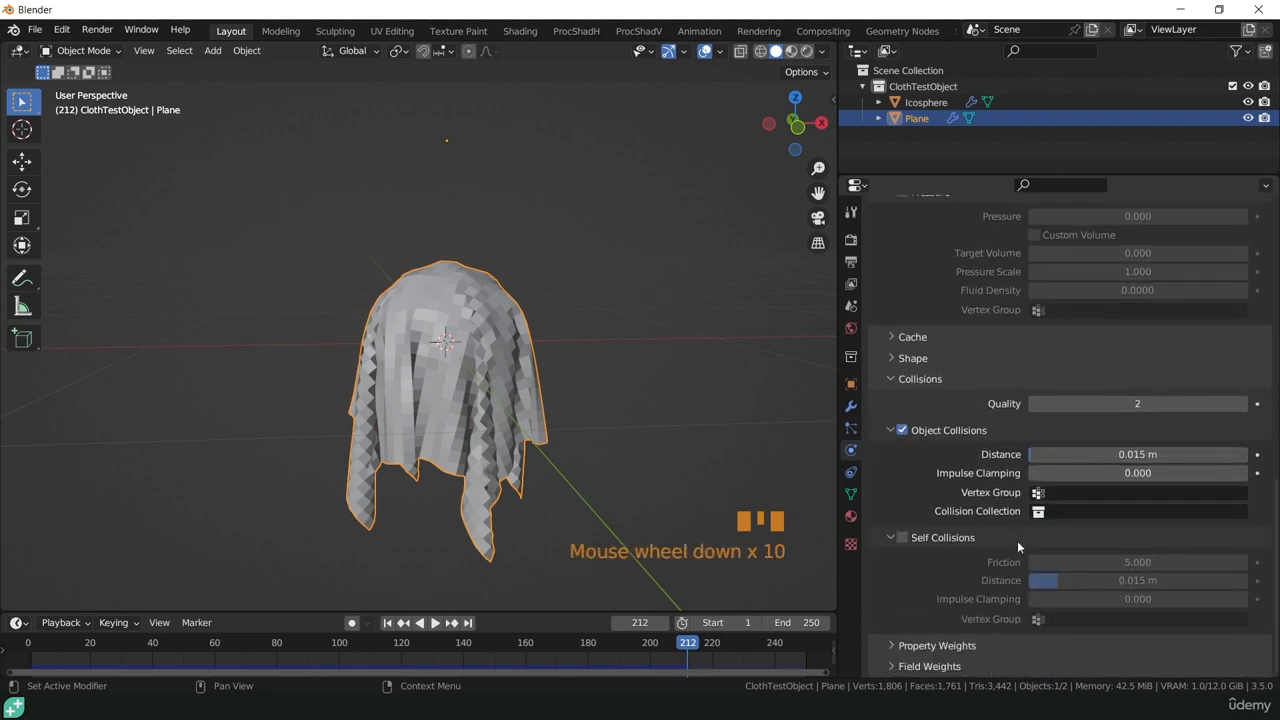
# - Replay the cloth simulation from the start, view the drape from another side, and stop at about frame 229
pyautogui.moveTo(697, 643); pyautogui.dragTo(25, 643)
pyautogui.click(434, 624)
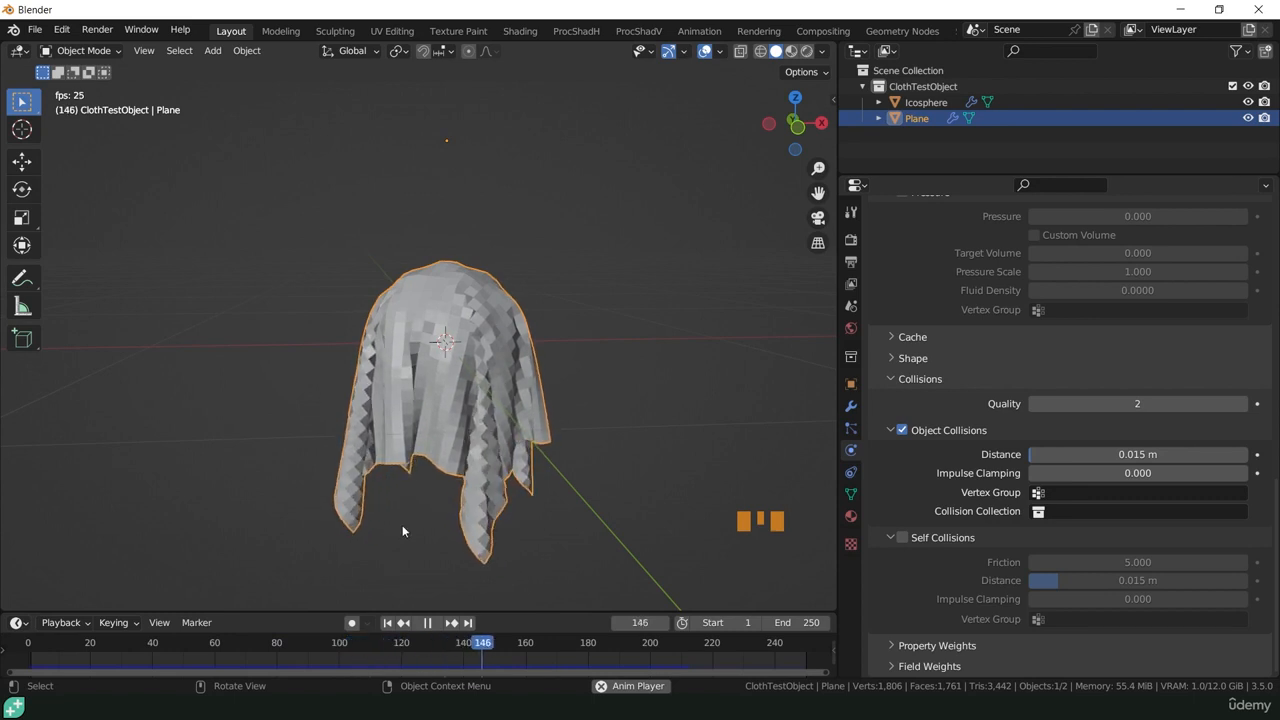
pyautogui.moveTo(403, 528); pyautogui.dragTo(226, 503, button='middle')
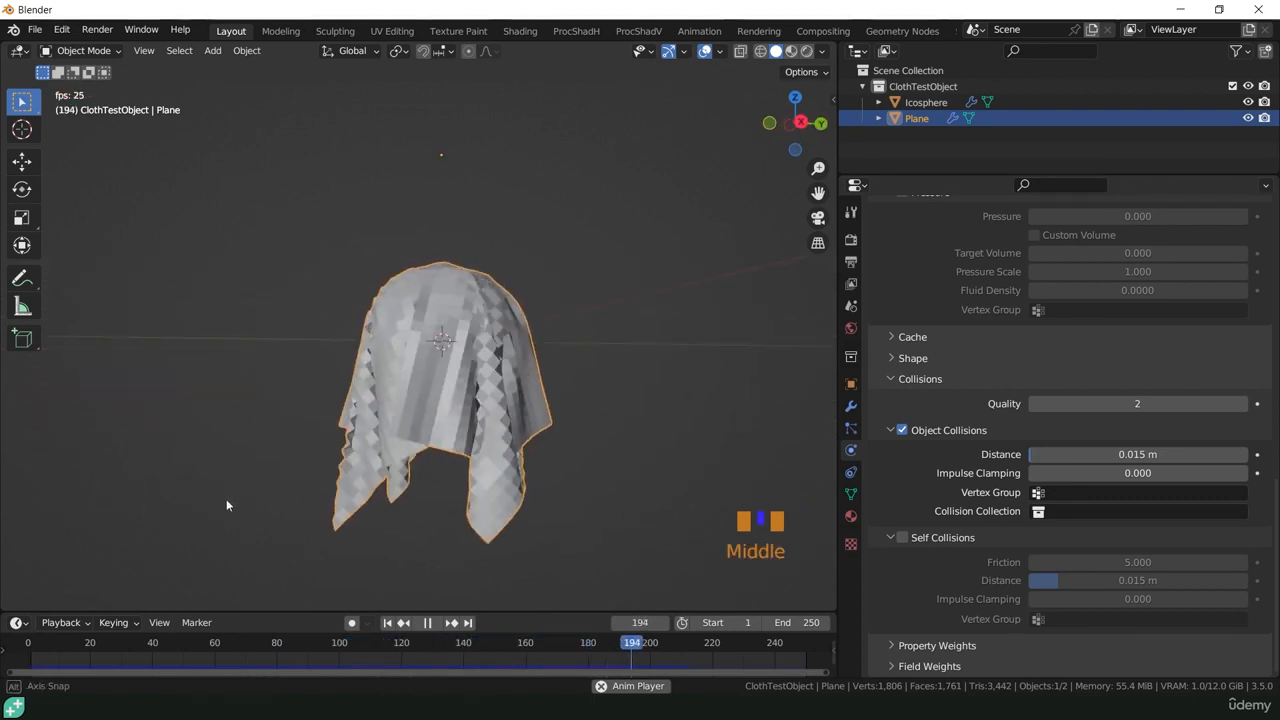
pyautogui.click(429, 623)
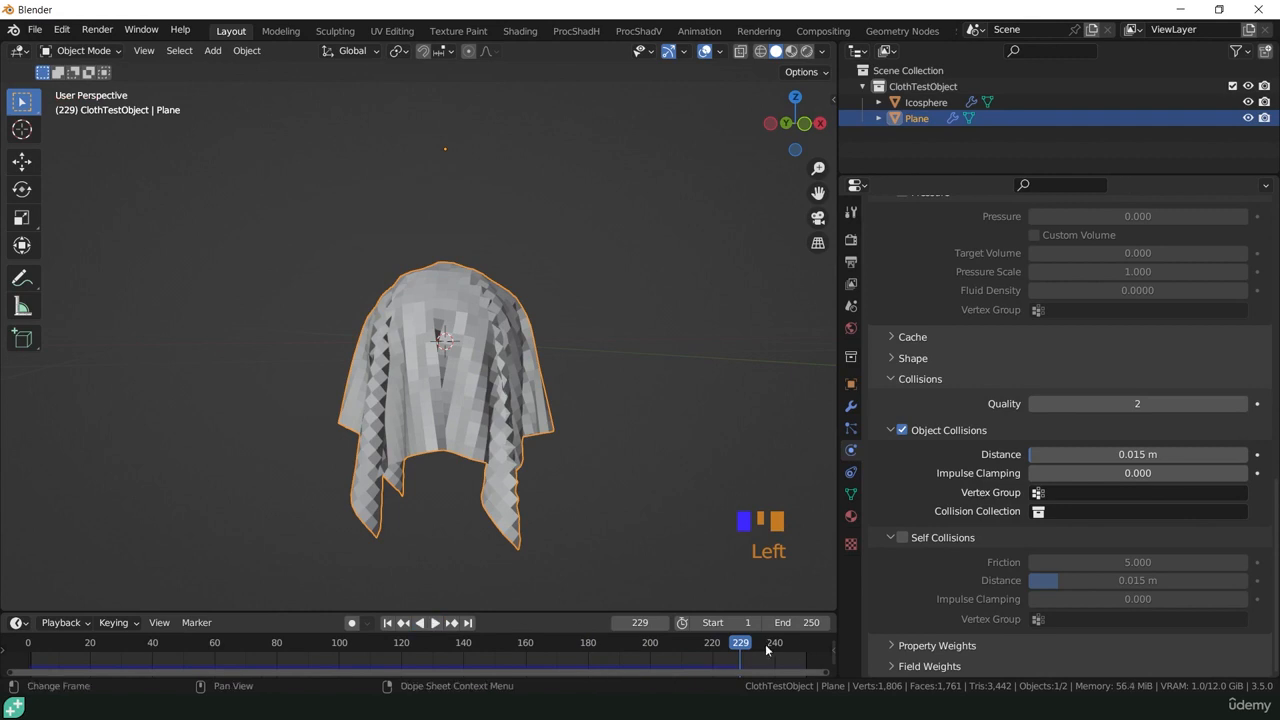
# - Rerun the simulation from frame 0, stop at about frame 128, and examine the hanging folds up close for self-intersections
pyautogui.moveTo(748, 648); pyautogui.dragTo(5, 683)
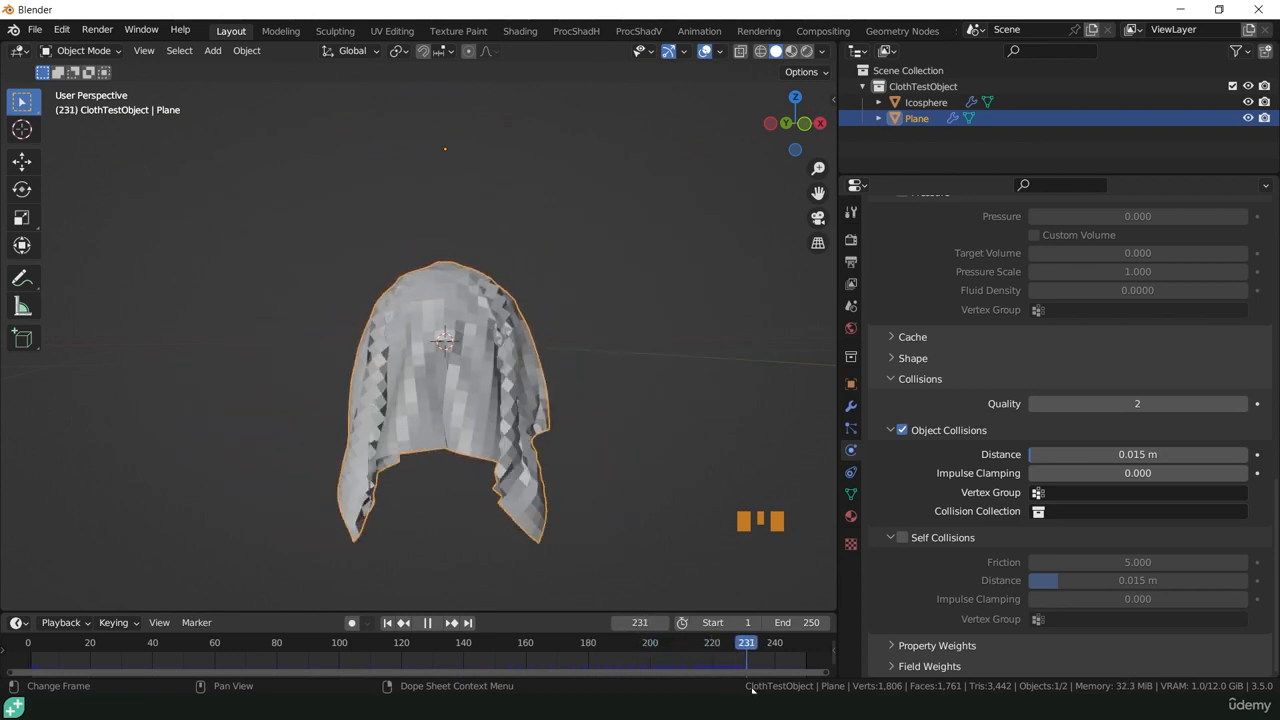
pyautogui.press('Escape')
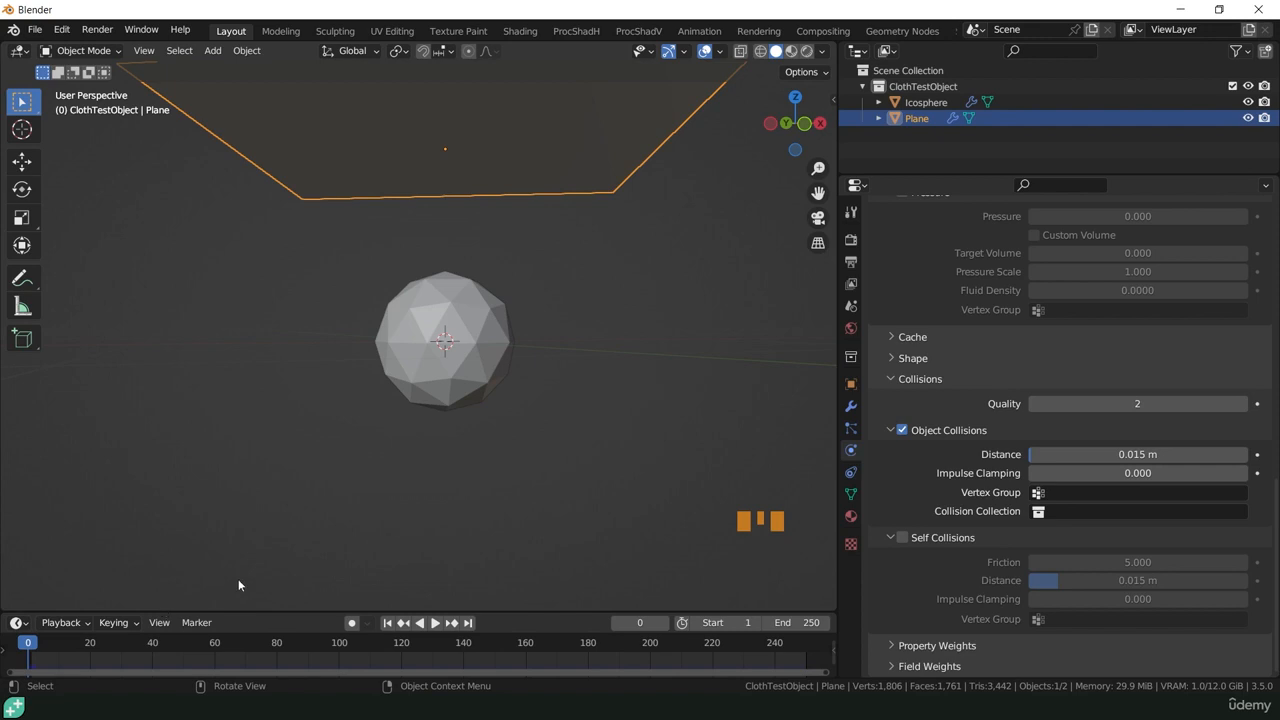
pyautogui.click(435, 623)
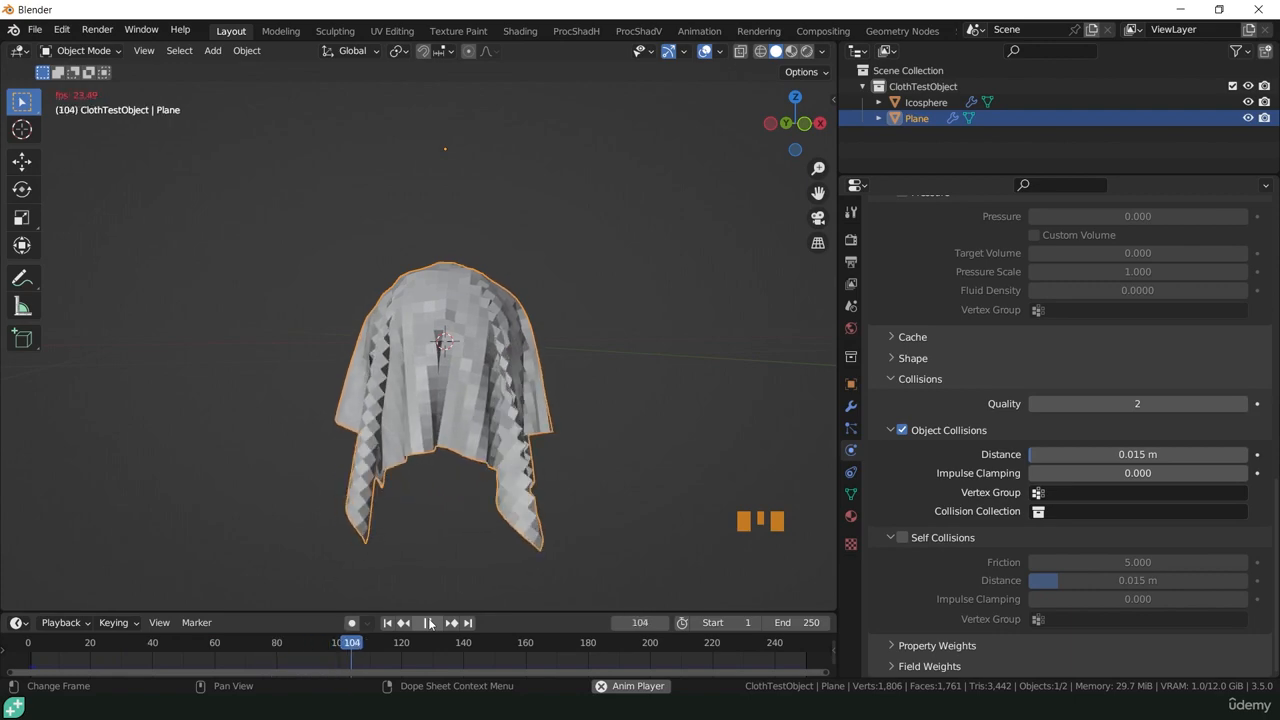
pyautogui.click(430, 623)
pyautogui.scroll(4, 489, 425)
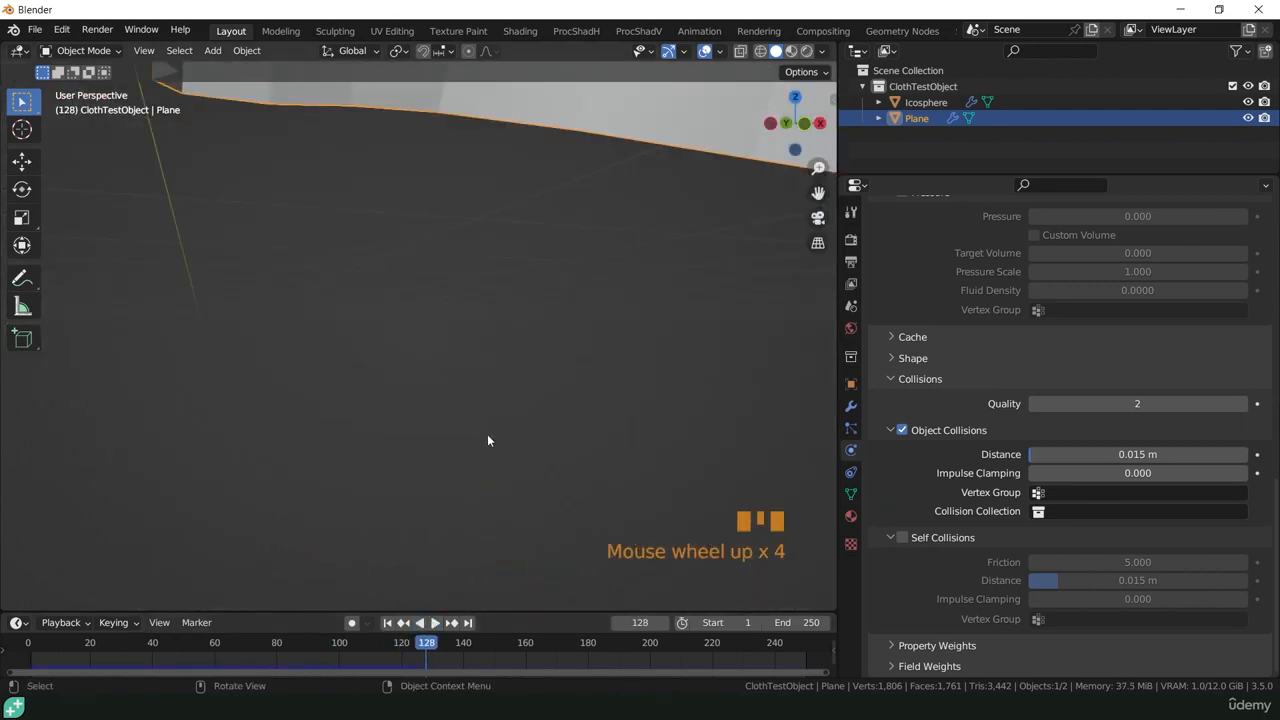
pyautogui.scroll(-2, 487, 434)
pyautogui.moveTo(487, 435); pyautogui.dragTo(551, 397, button='middle')
pyautogui.moveTo(513, 457); pyautogui.dragTo(517, 500, button='middle')
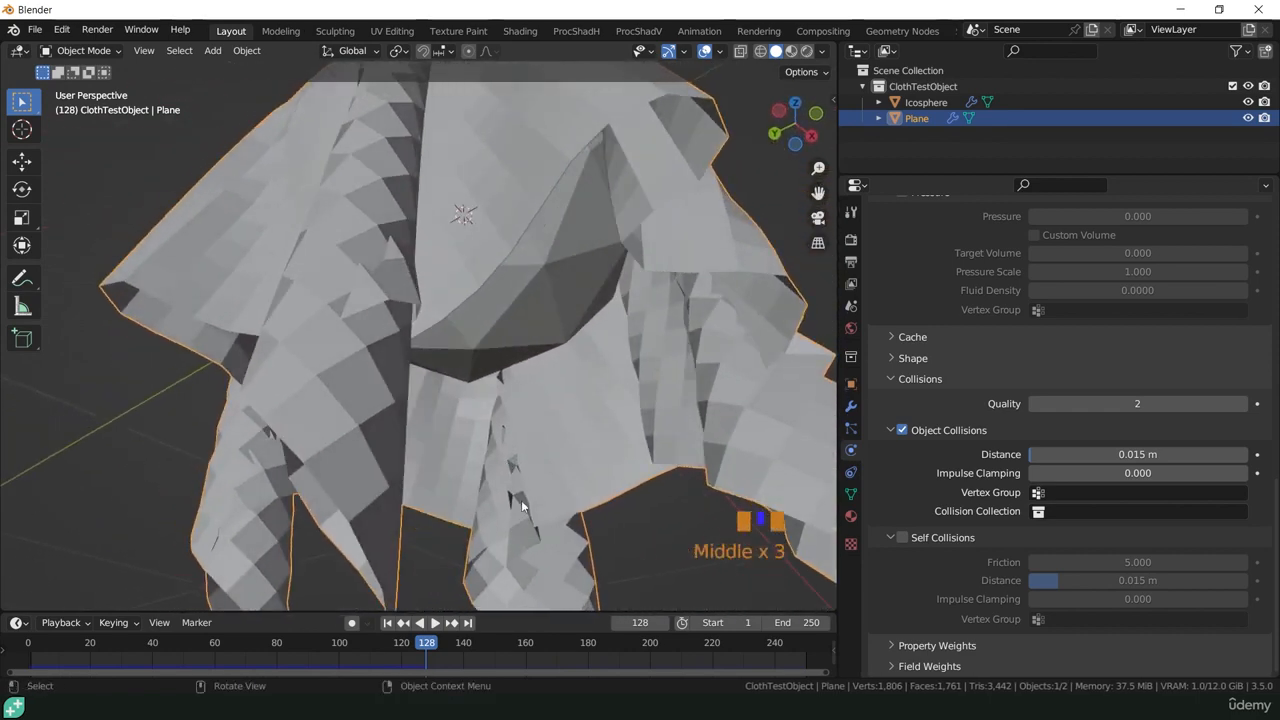
# - Return to frame 0 and enable Self Collisions for the plane's cloth
pyautogui.moveTo(426, 643); pyautogui.dragTo(27, 643)
pyautogui.moveTo(442, 463); pyautogui.dragTo(540, 417, button='middle')
pyautogui.scroll(-3, 540, 417)
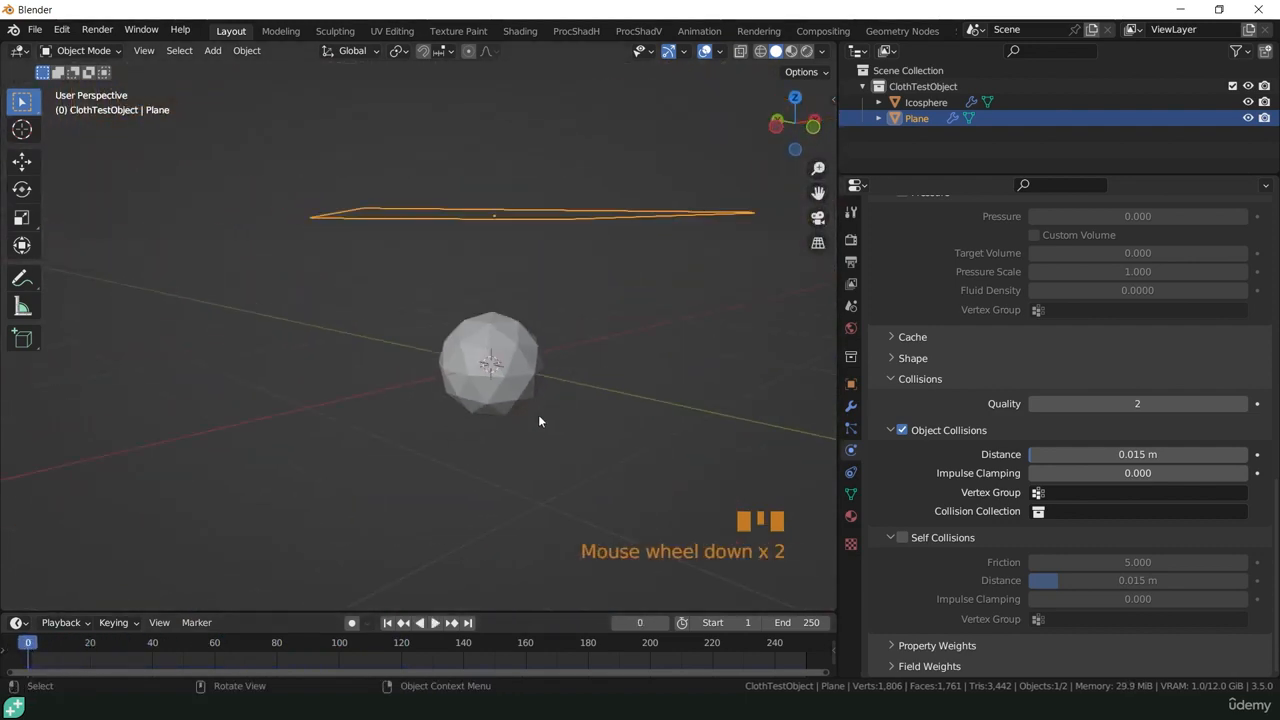
pyautogui.click(902, 538)
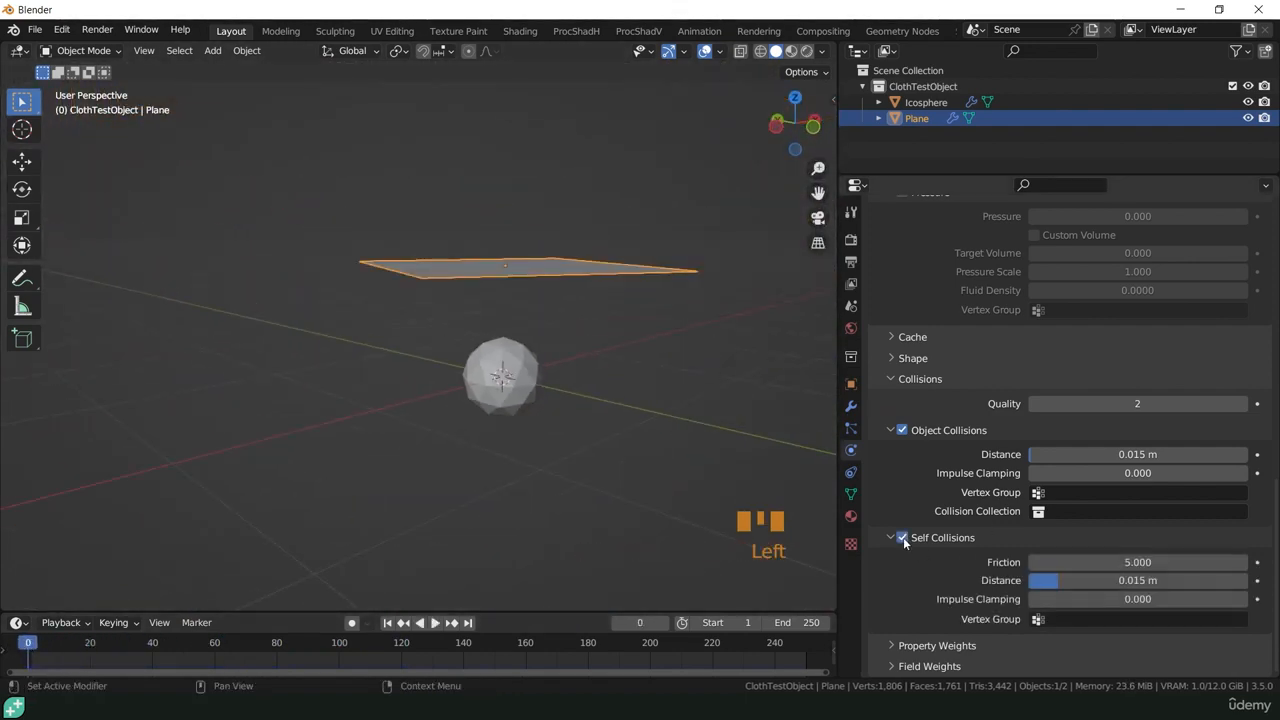
# - Run the cloth simulation with self collisions, inspect the folds from several sides, and stop at about frame 201
pyautogui.click(436, 623)
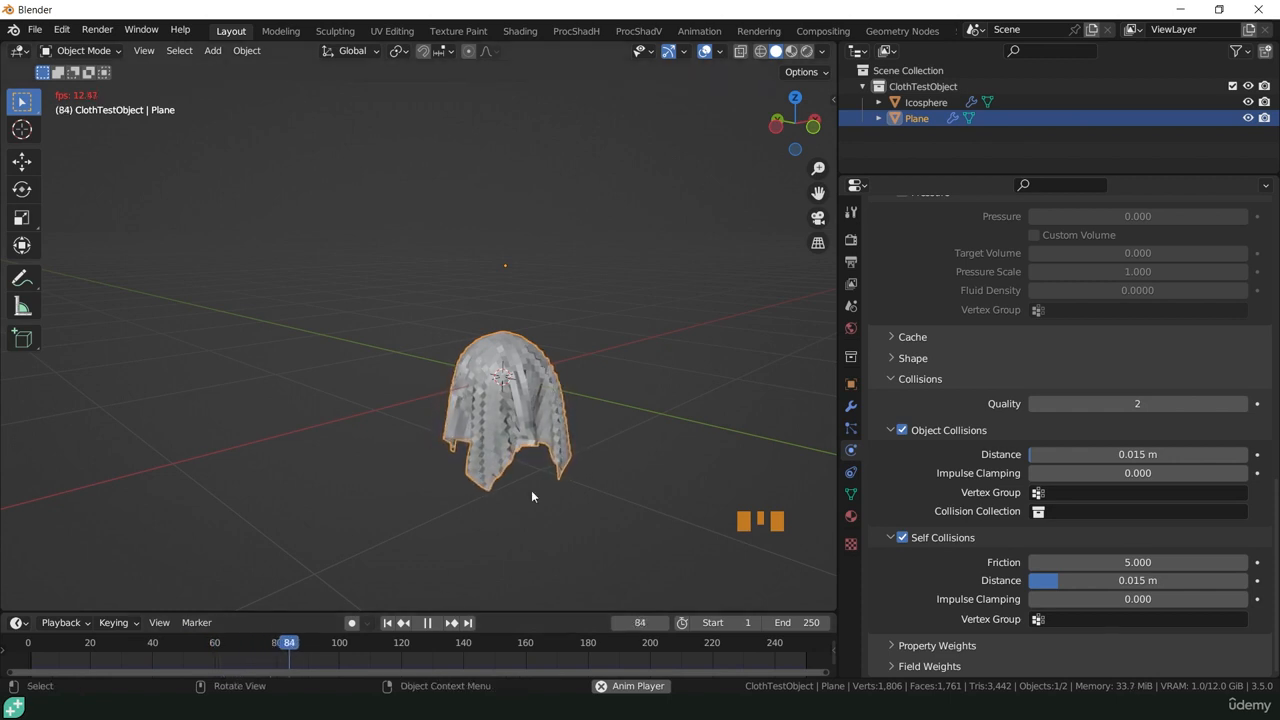
pyautogui.scroll(2, 535, 460)
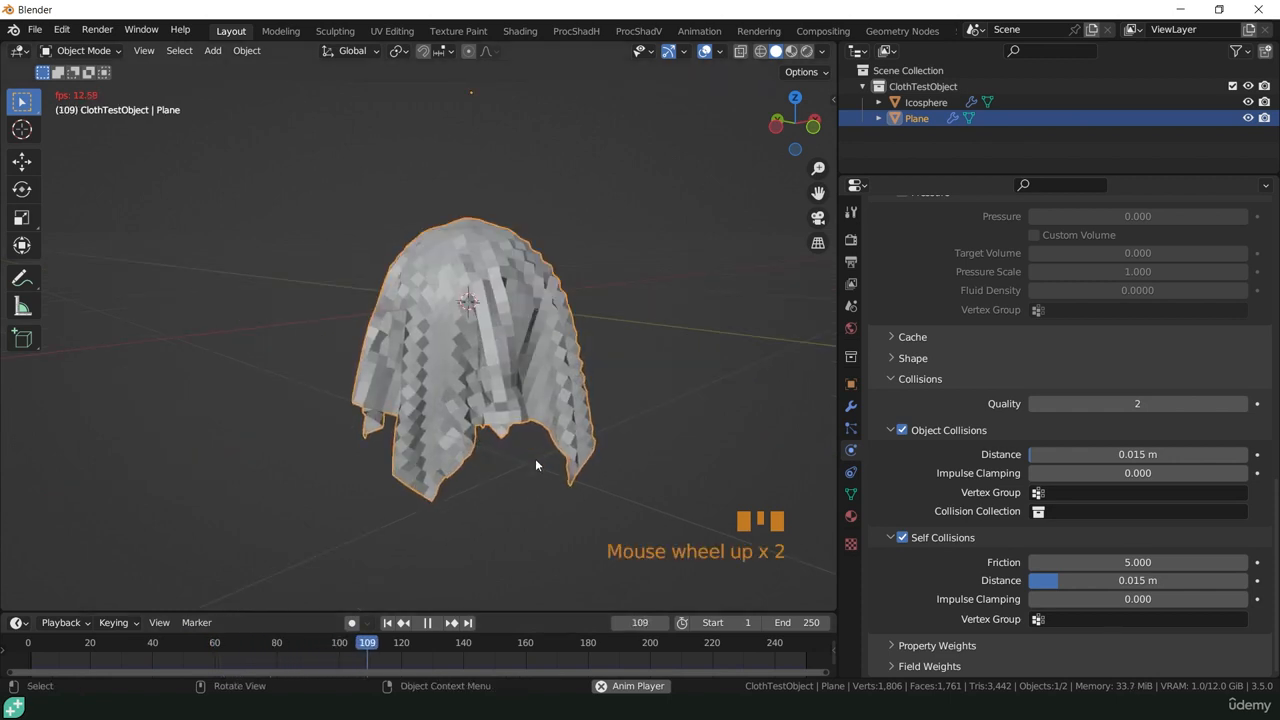
pyautogui.scroll(2, 540, 460)
pyautogui.keyDown('shift'); pyautogui.moveTo(550, 460); pyautogui.dragTo(590, 606, button='middle'); pyautogui.keyUp('shift')
pyautogui.moveTo(514, 518); pyautogui.dragTo(530, 419, button='middle')
pyautogui.scroll(-2, 591, 505)
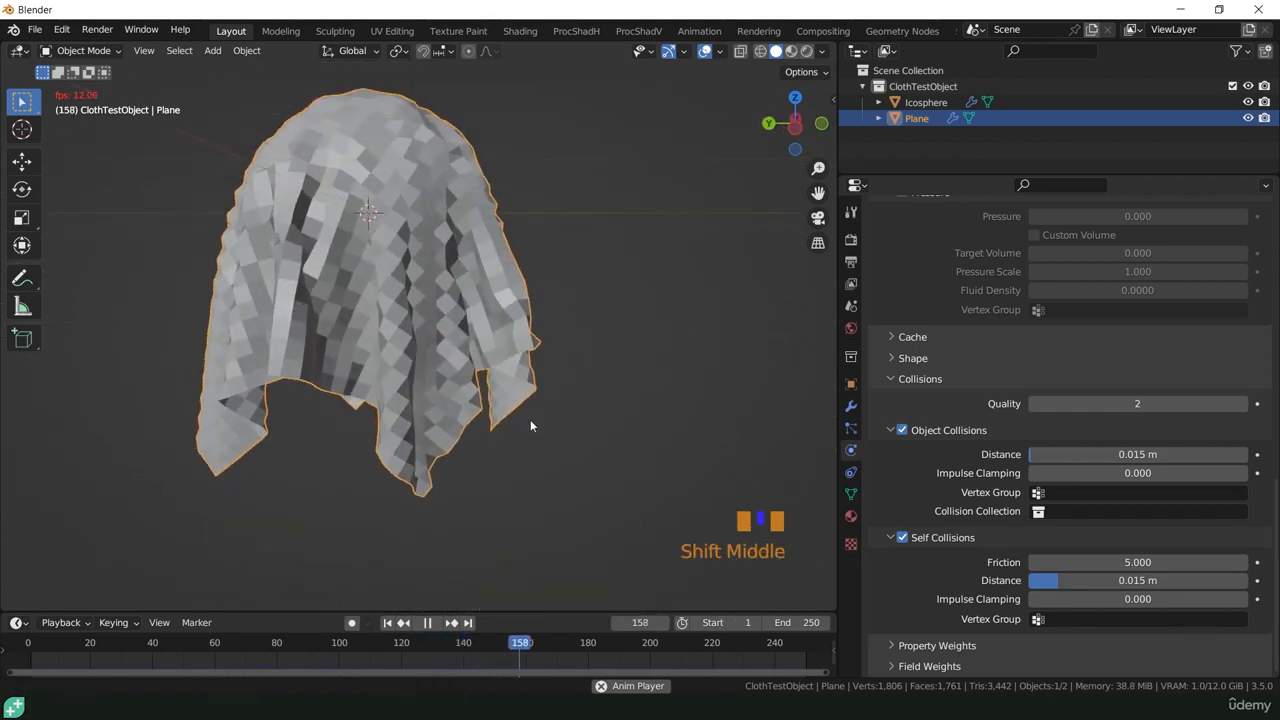
pyautogui.moveTo(420, 420); pyautogui.dragTo(456, 387, button='middle')
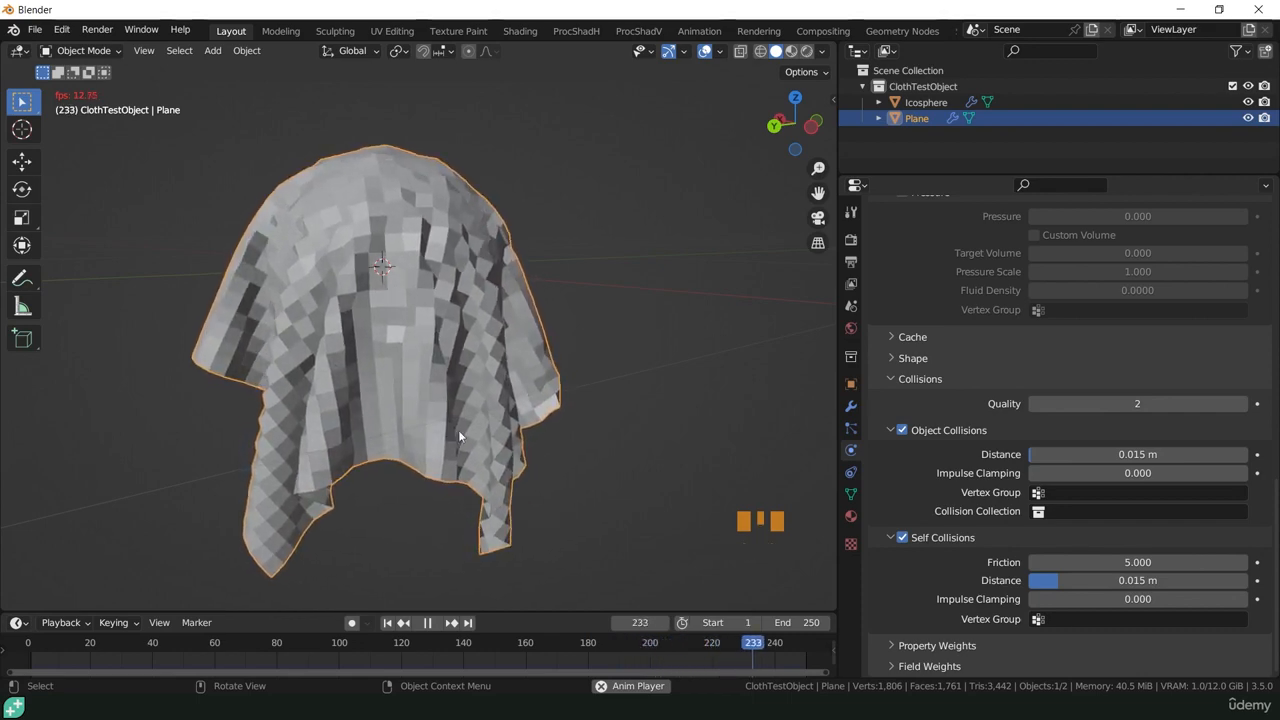
pyautogui.moveTo(457, 434); pyautogui.dragTo(577, 420, button='middle')
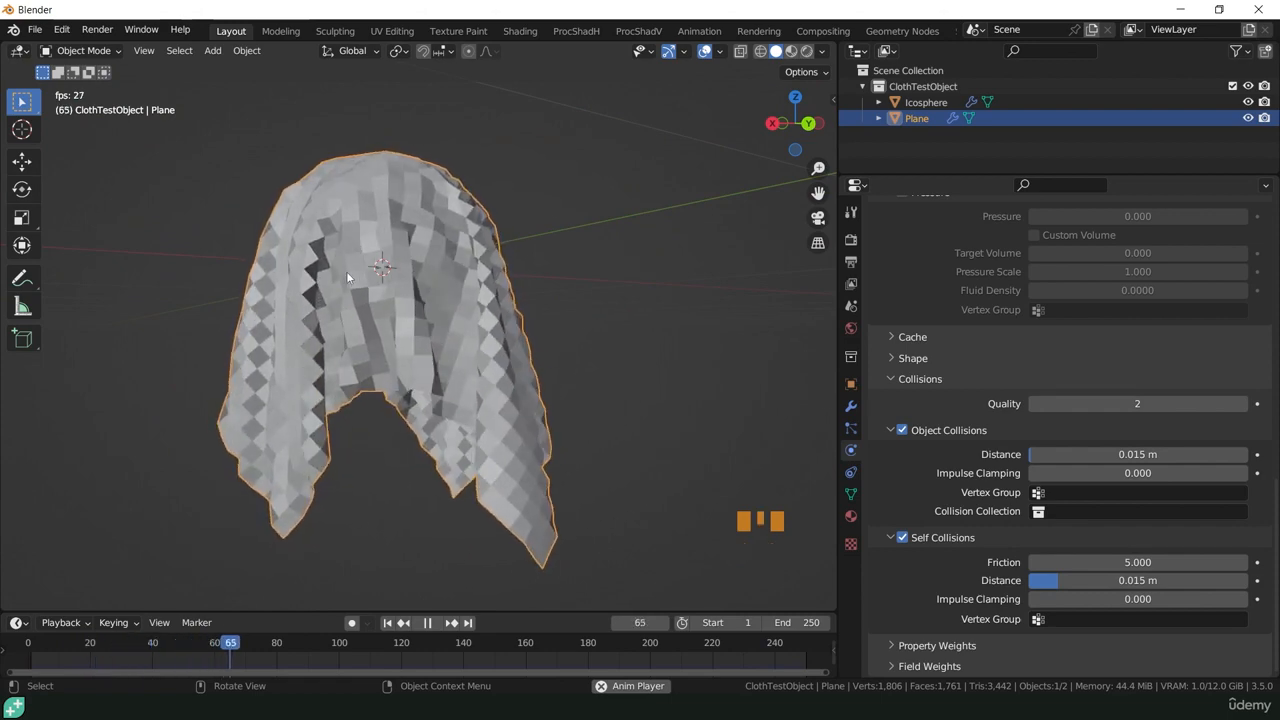
pyautogui.moveTo(360, 280); pyautogui.dragTo(420, 366, button='middle')
pyautogui.moveTo(400, 595); pyautogui.dragTo(575, 585, button='middle')
pyautogui.click(430, 622)
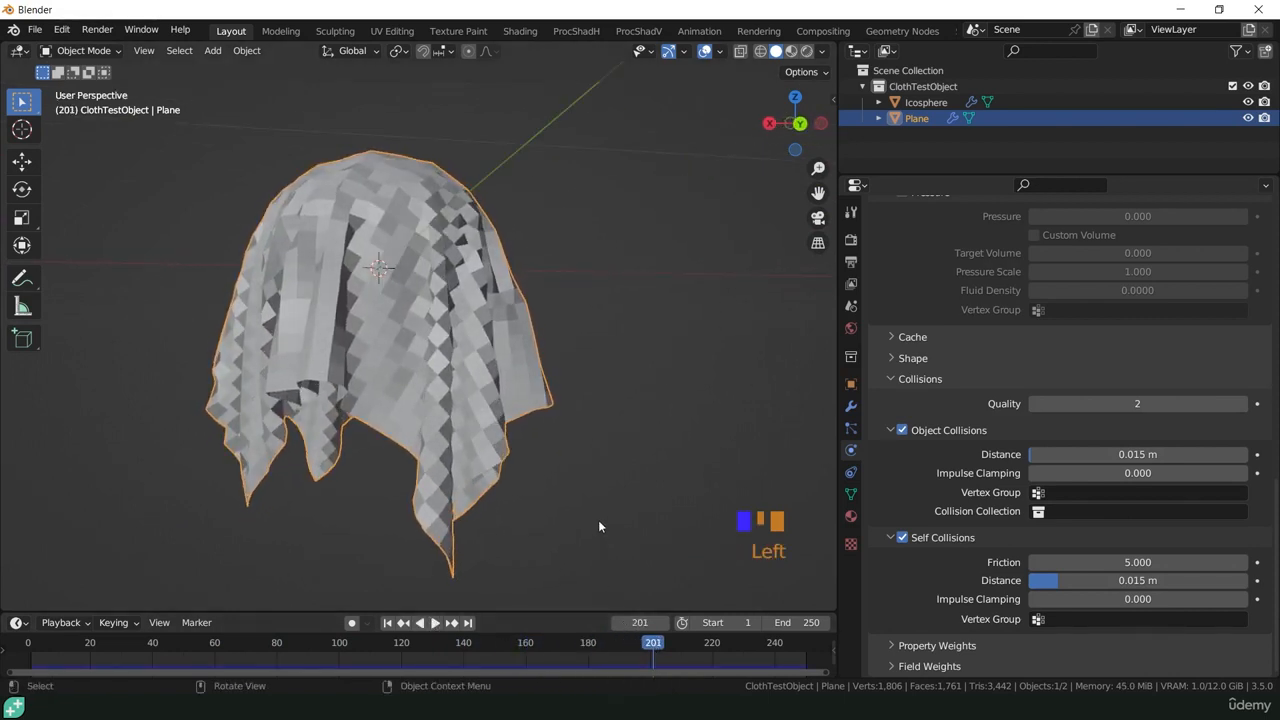
# - Apply smooth shading to the draped plane while viewing it from the front
pyautogui.press('KP_0')
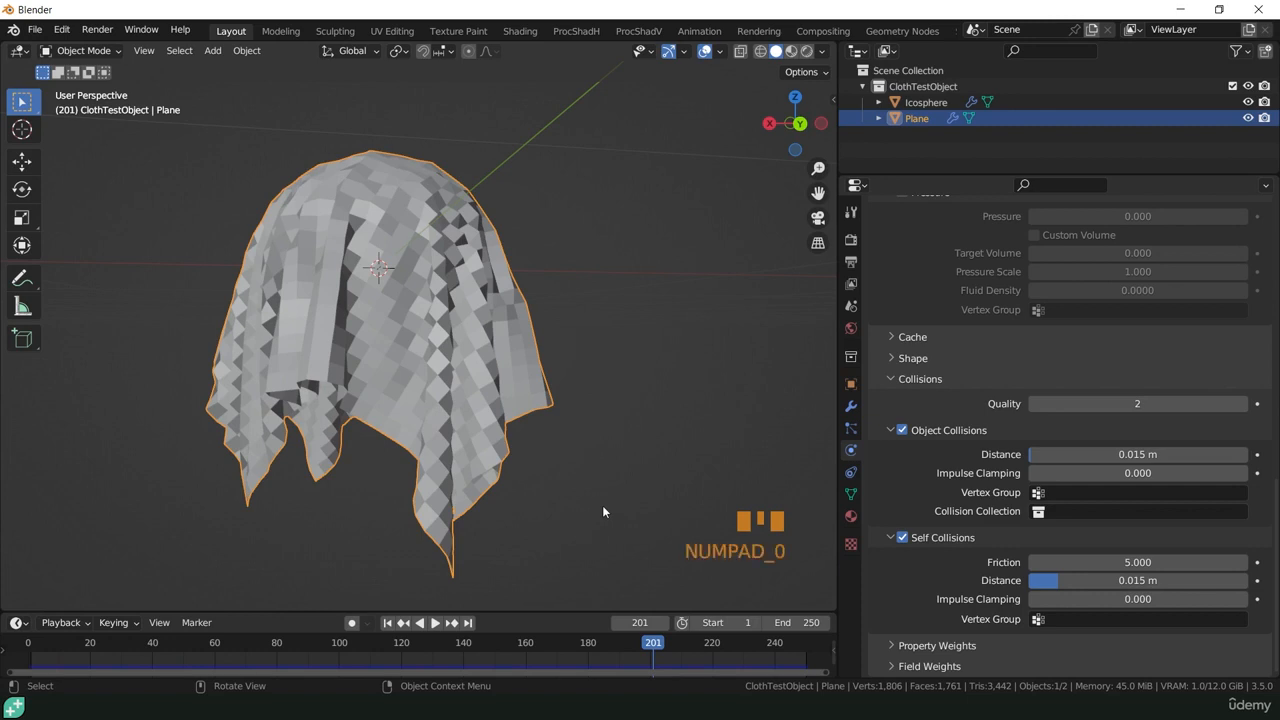
pyautogui.press('KP_1')
pyautogui.scroll(3, 418, 382)
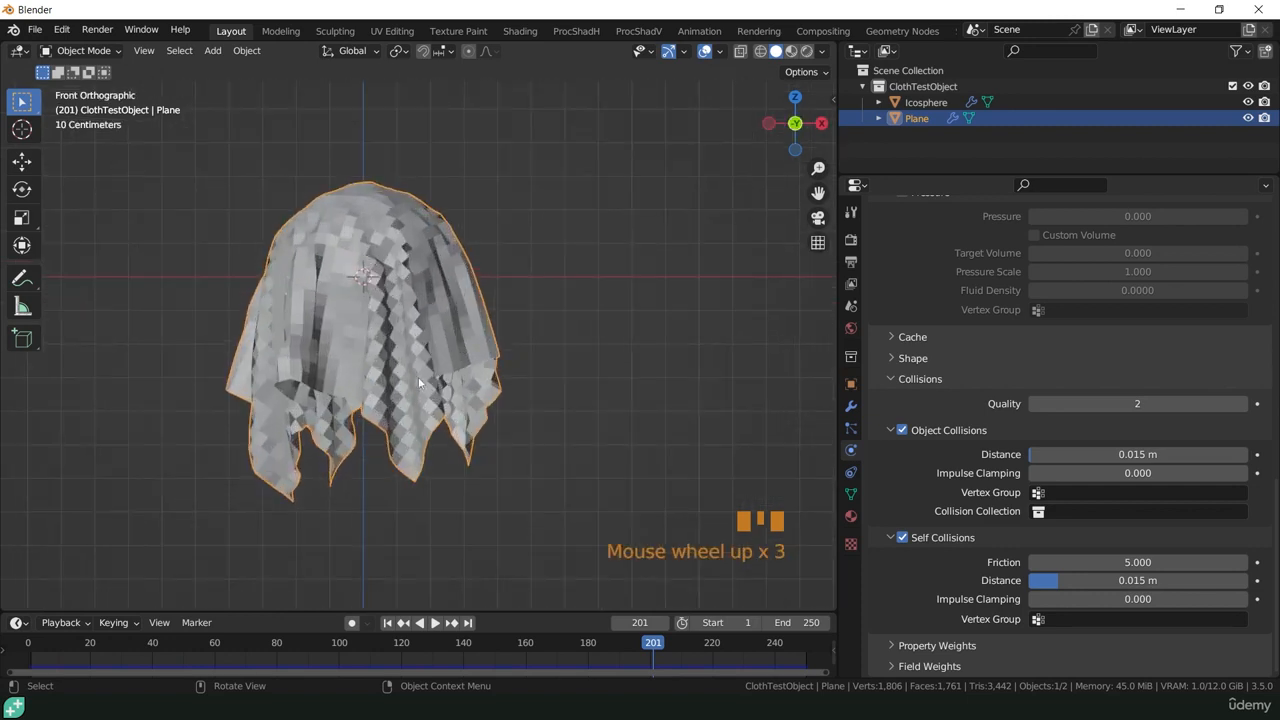
pyautogui.keyDown('shift'); pyautogui.moveTo(418, 382); pyautogui.dragTo(511, 381, button='middle'); pyautogui.keyUp('shift')
pyautogui.scroll(2, 515, 362)
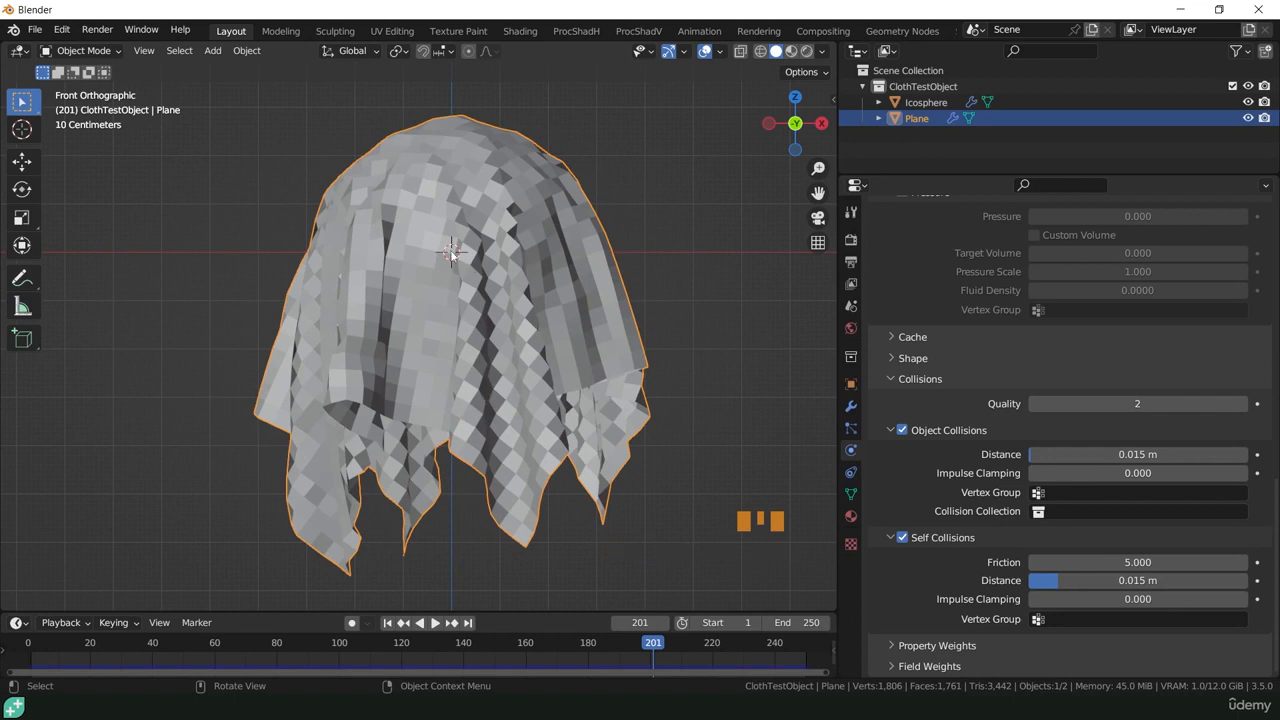
pyautogui.rightClick(498, 217)
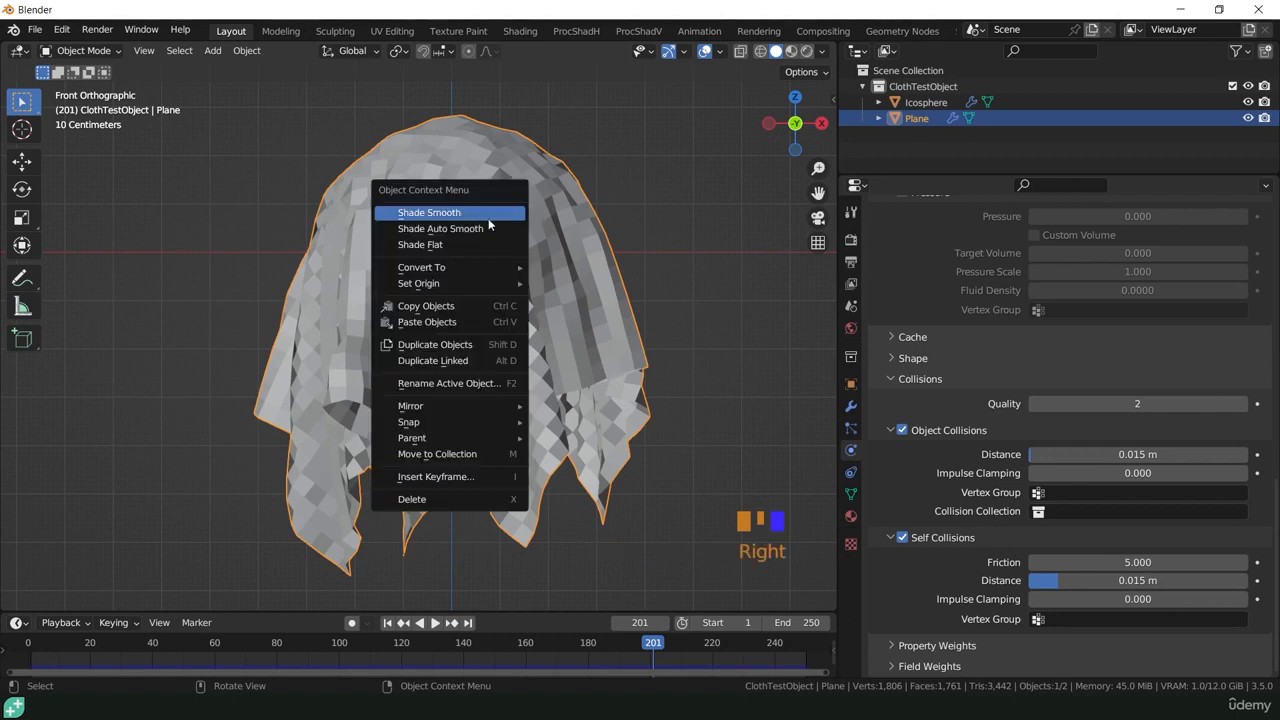
pyautogui.click(463, 217)
pyautogui.press('KP_1')
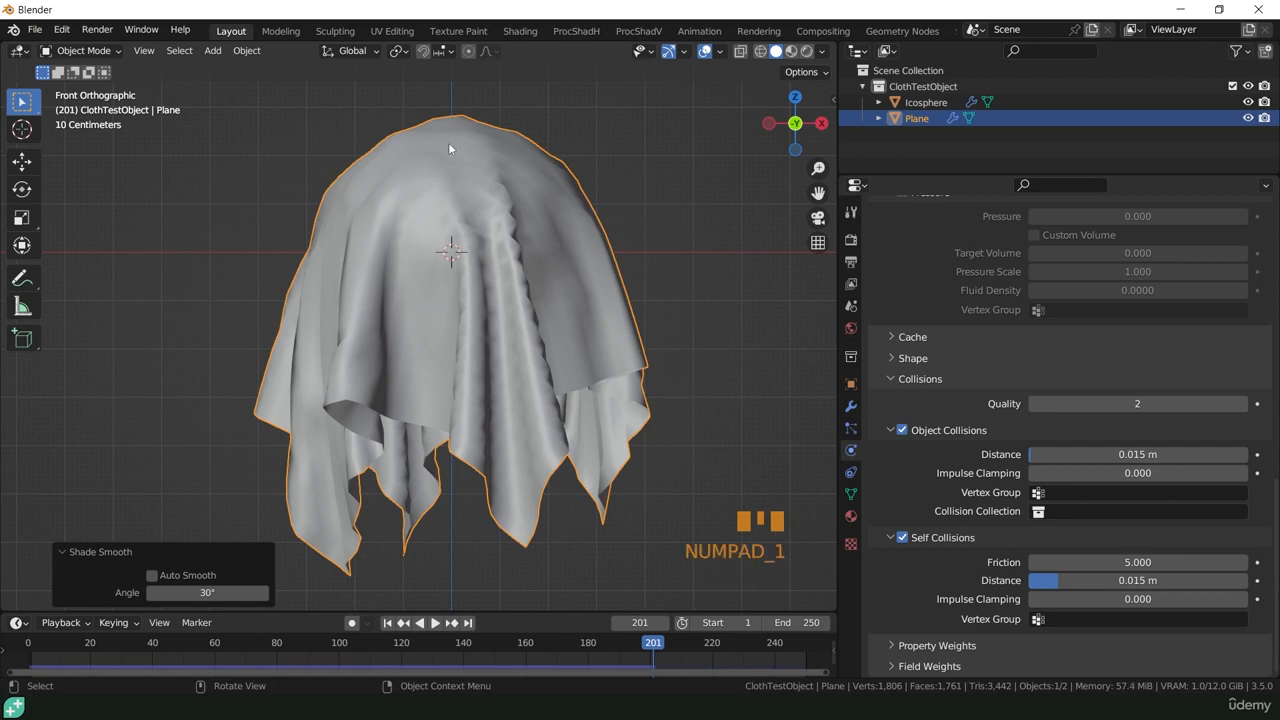
# - Add a Subdivision Surface modifier to the plane after Cloth, with viewport levels set to 2
pyautogui.click(851, 406)
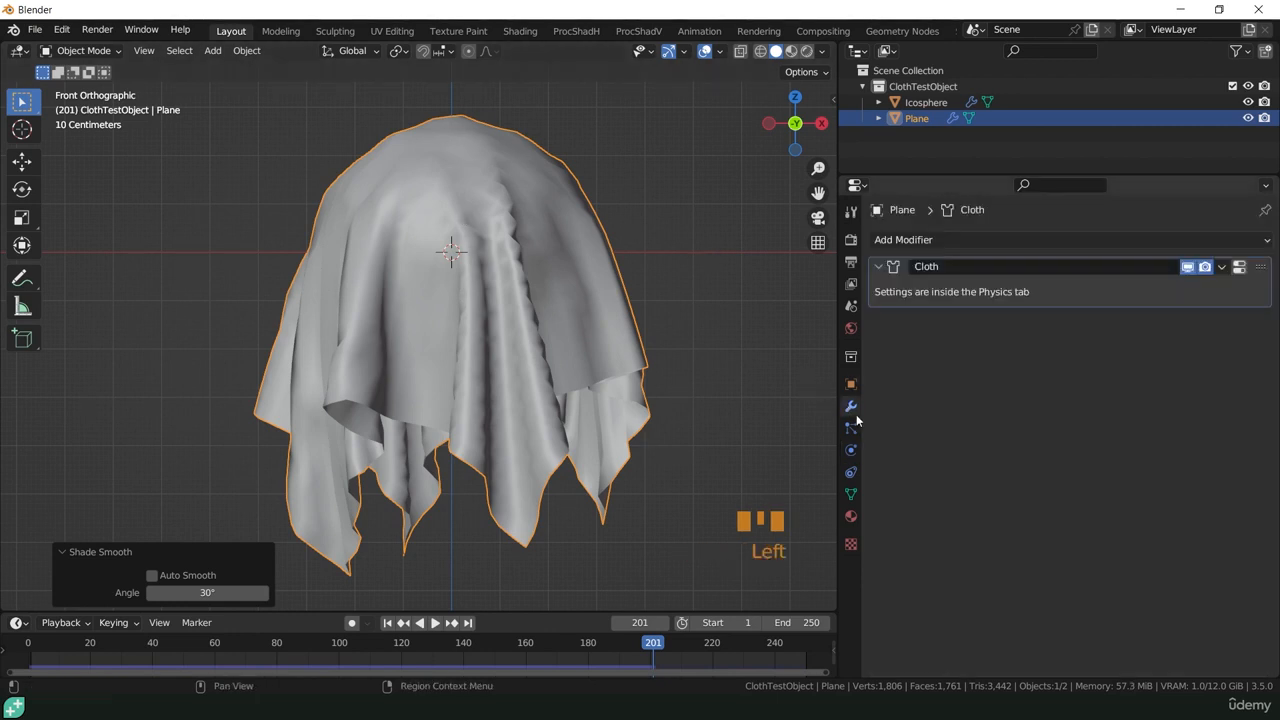
pyautogui.click(916, 241)
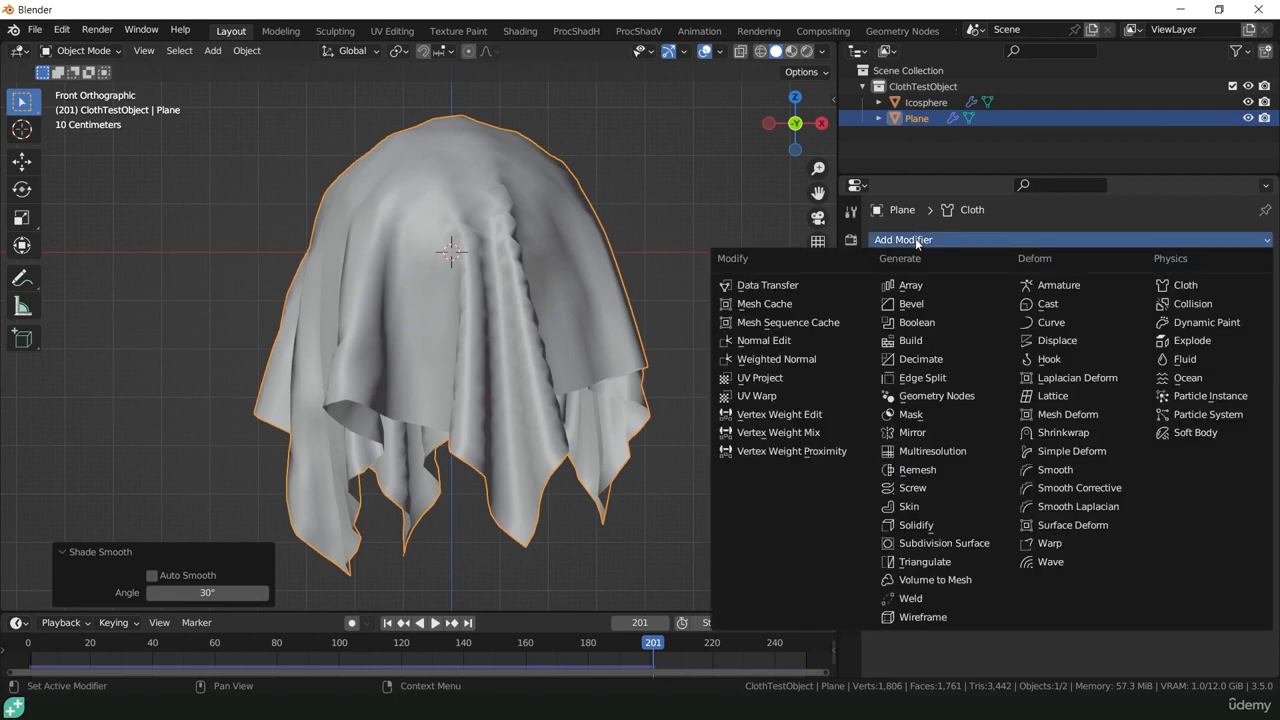
pyautogui.click(917, 544)
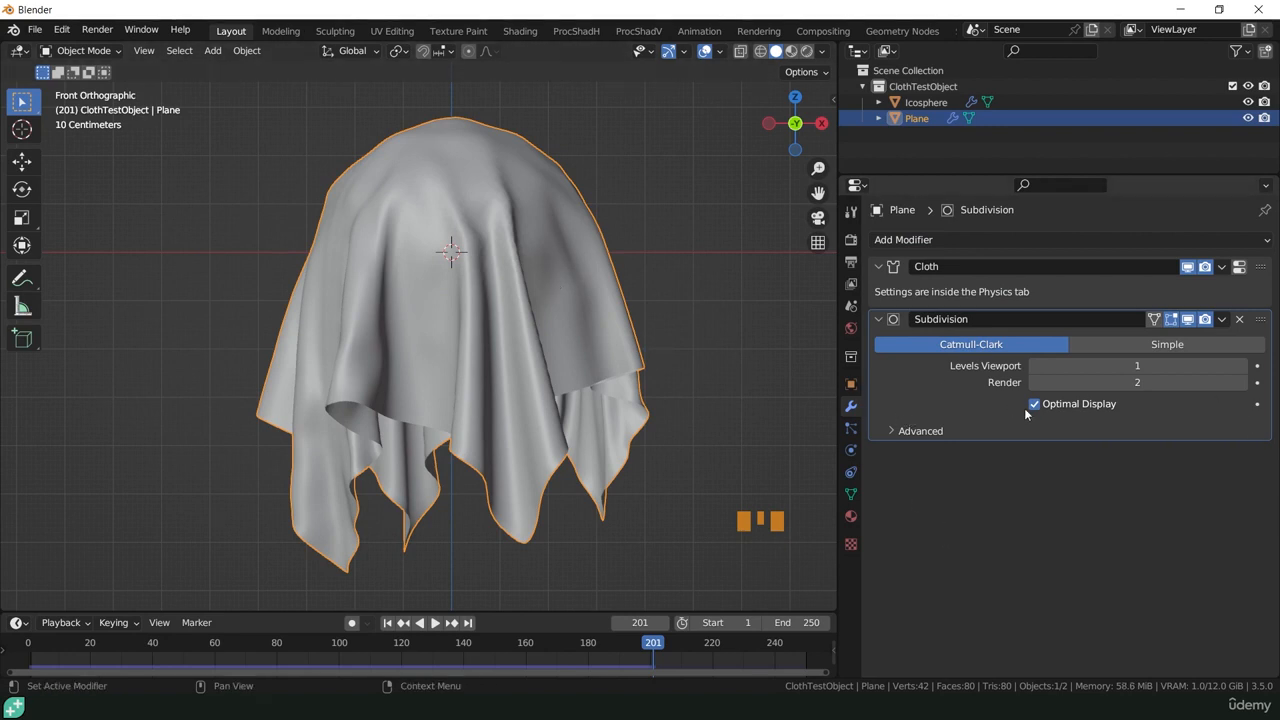
pyautogui.click(1245, 369)
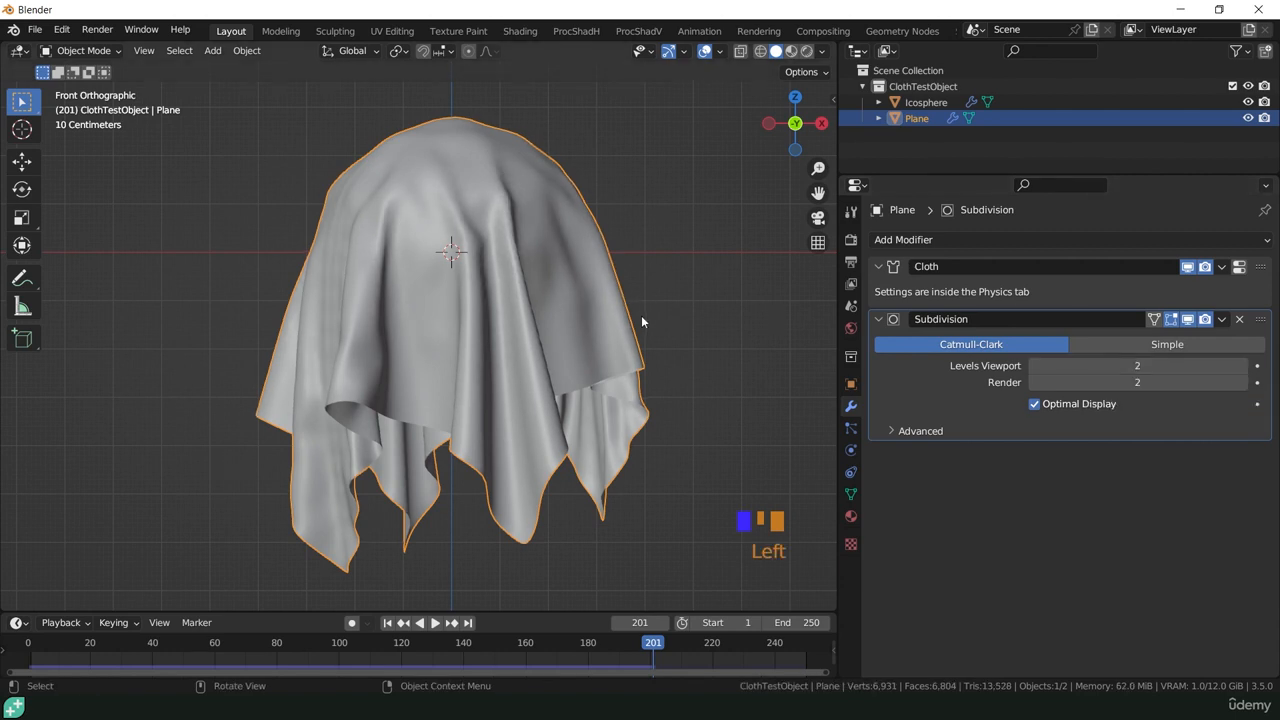
# - Add a Solidify modifier to the plane below the Subdivision modifier to give the cloth thickness
pyautogui.click(917, 240)
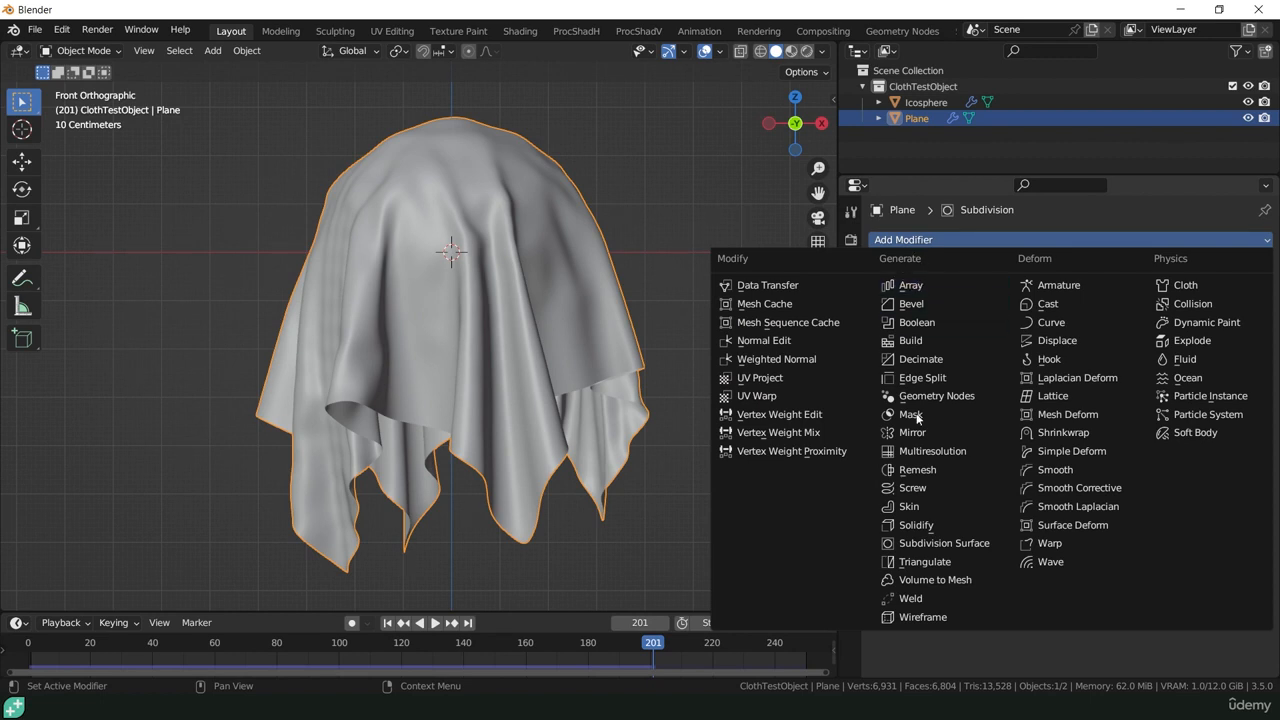
pyautogui.click(909, 527)
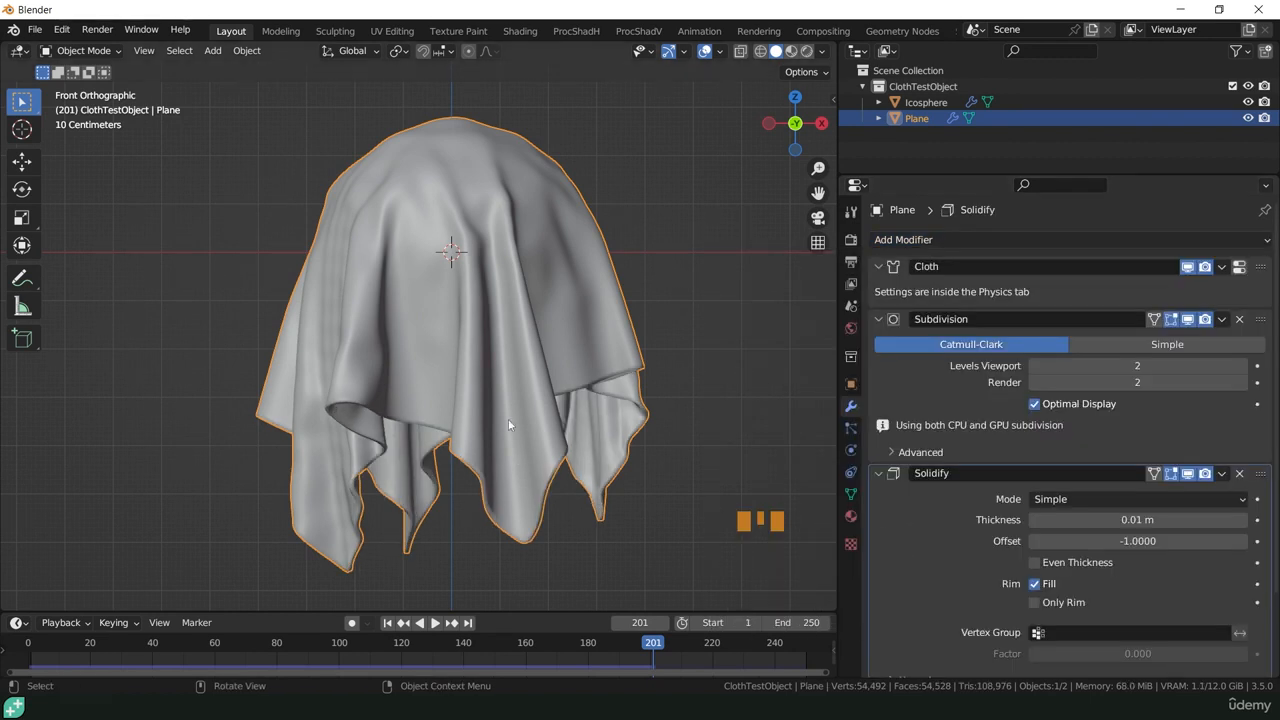
pyautogui.click(678, 449)
pyautogui.click(450, 204)
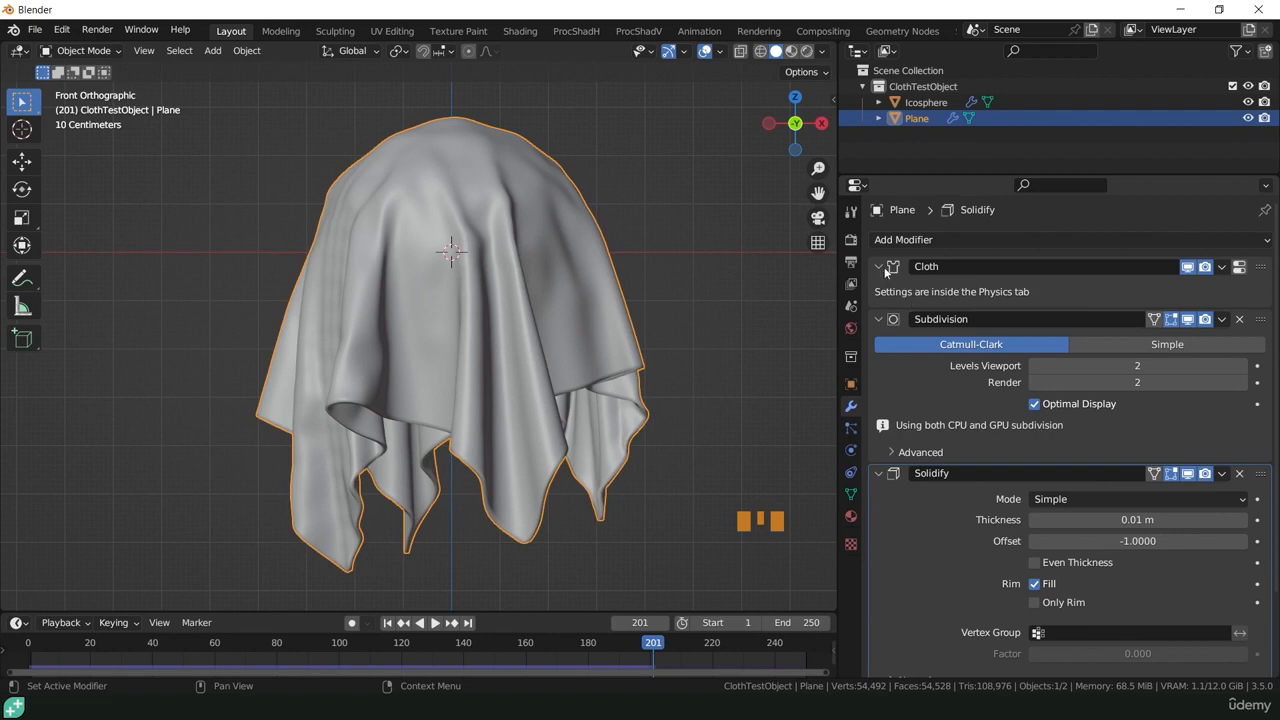
# - Apply the plane's Cloth modifier as a shape key and return the timeline to frame 0
pyautogui.click(1221, 268)
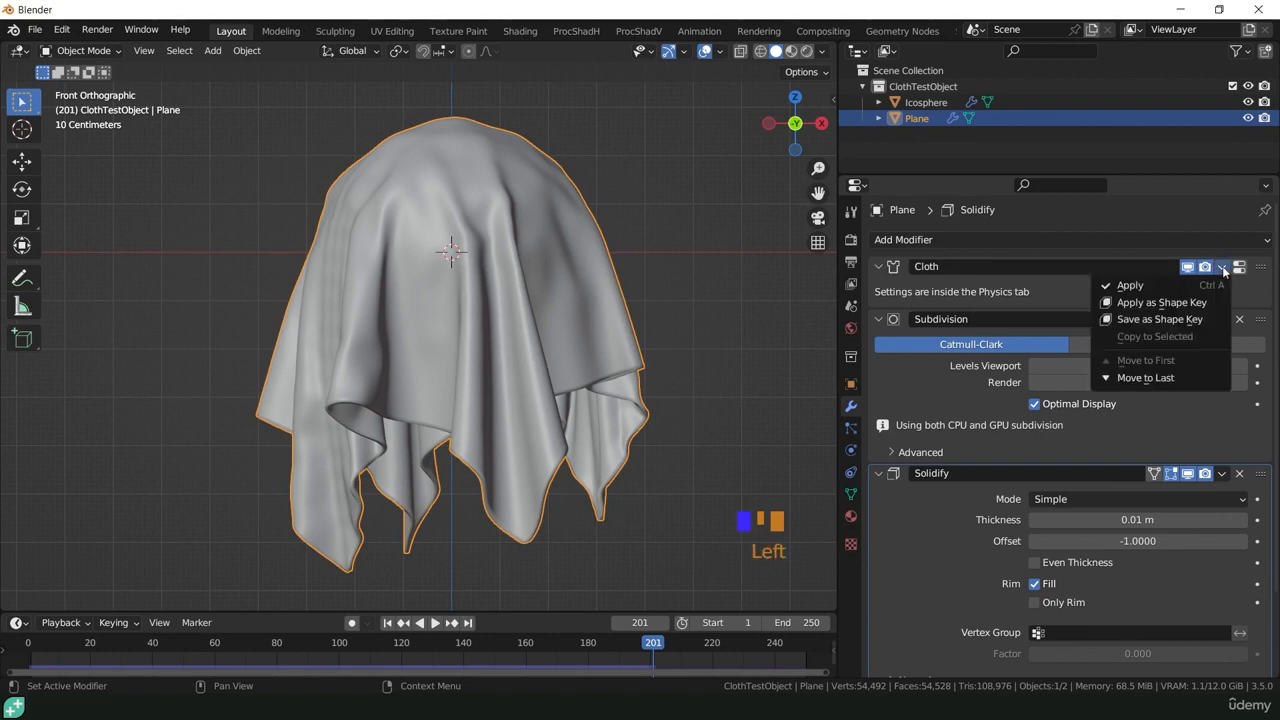
pyautogui.click(1147, 303)
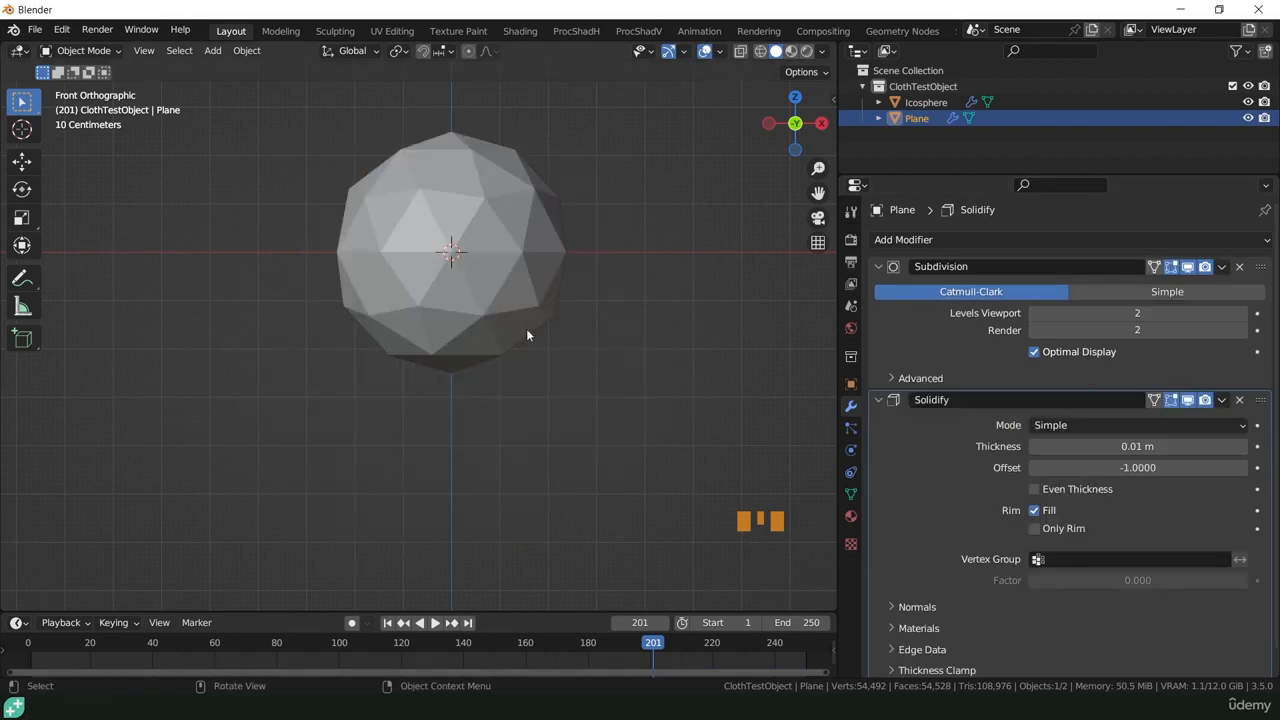
pyautogui.scroll(-5, 527, 335)
pyautogui.keyDown('shift'); pyautogui.moveTo(566, 297); pyautogui.dragTo(604, 390, button='middle'); pyautogui.keyUp('shift')
pyautogui.moveTo(654, 646); pyautogui.dragTo(369, 657)
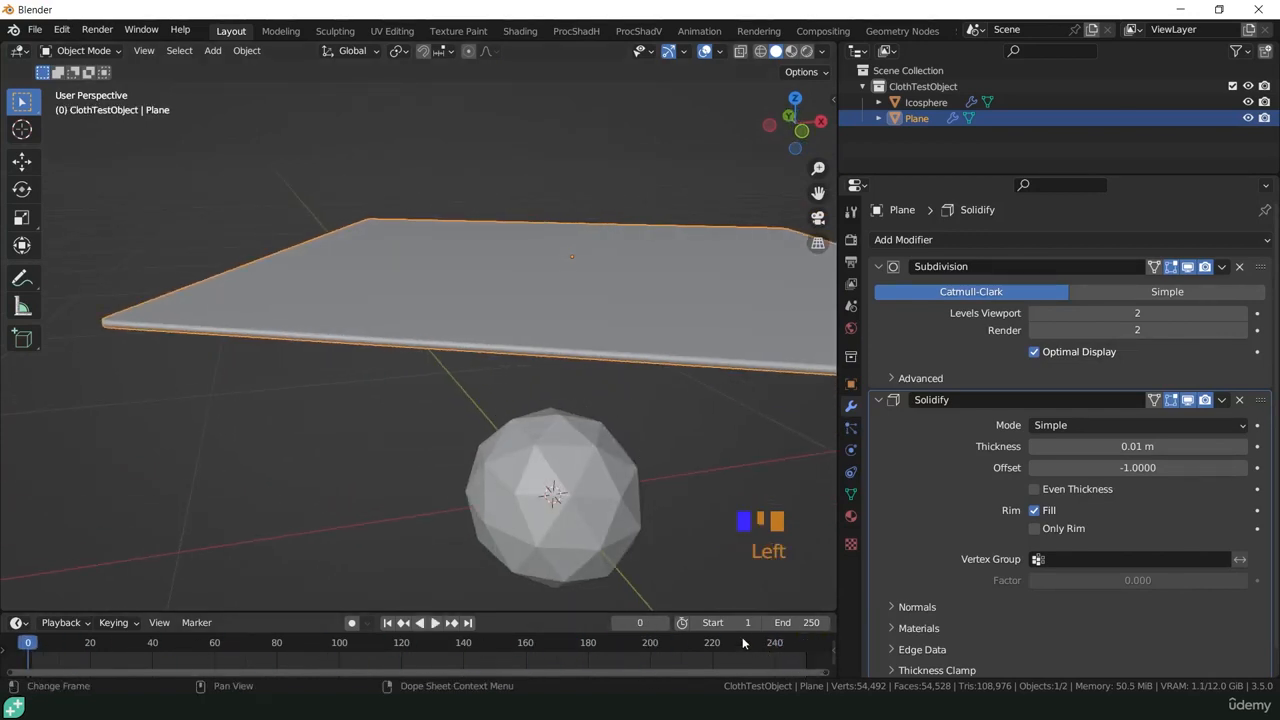
pyautogui.click(710, 401)
pyautogui.click(660, 327)
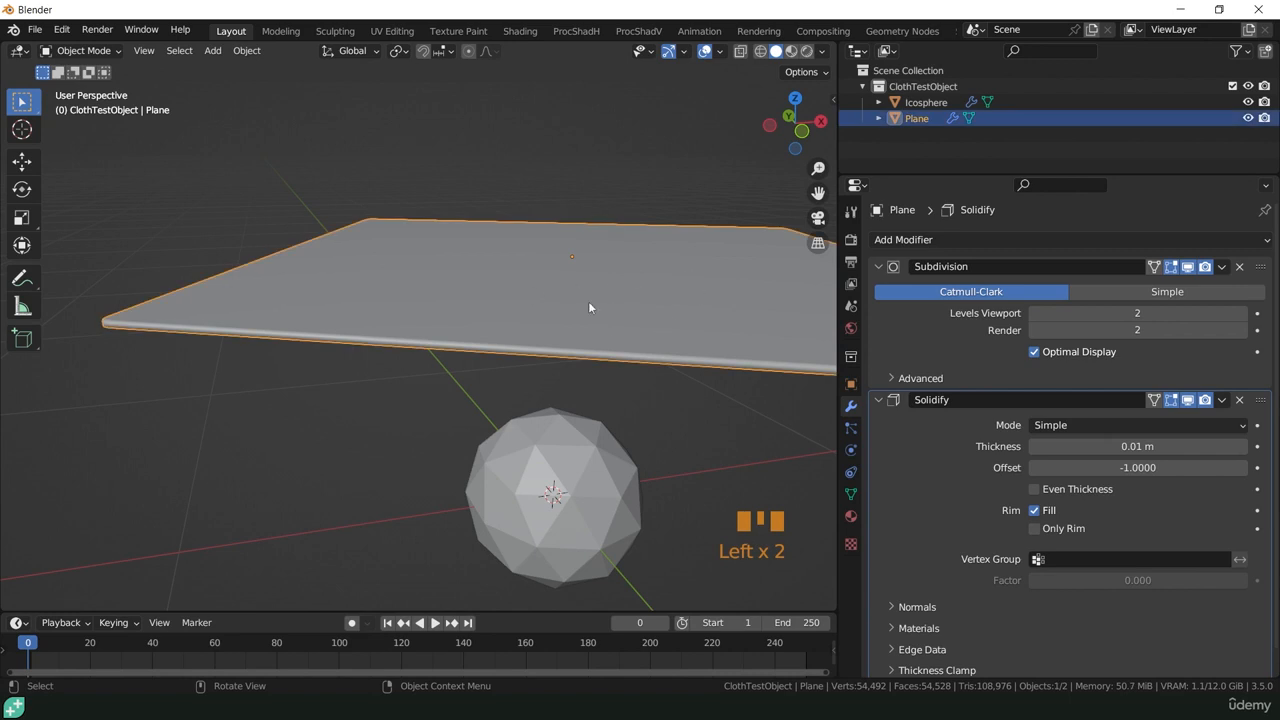
# - Select the plane's Cloth shape key and test it by raising its value to 1 and lowering it back to 0
pyautogui.click(851, 496)
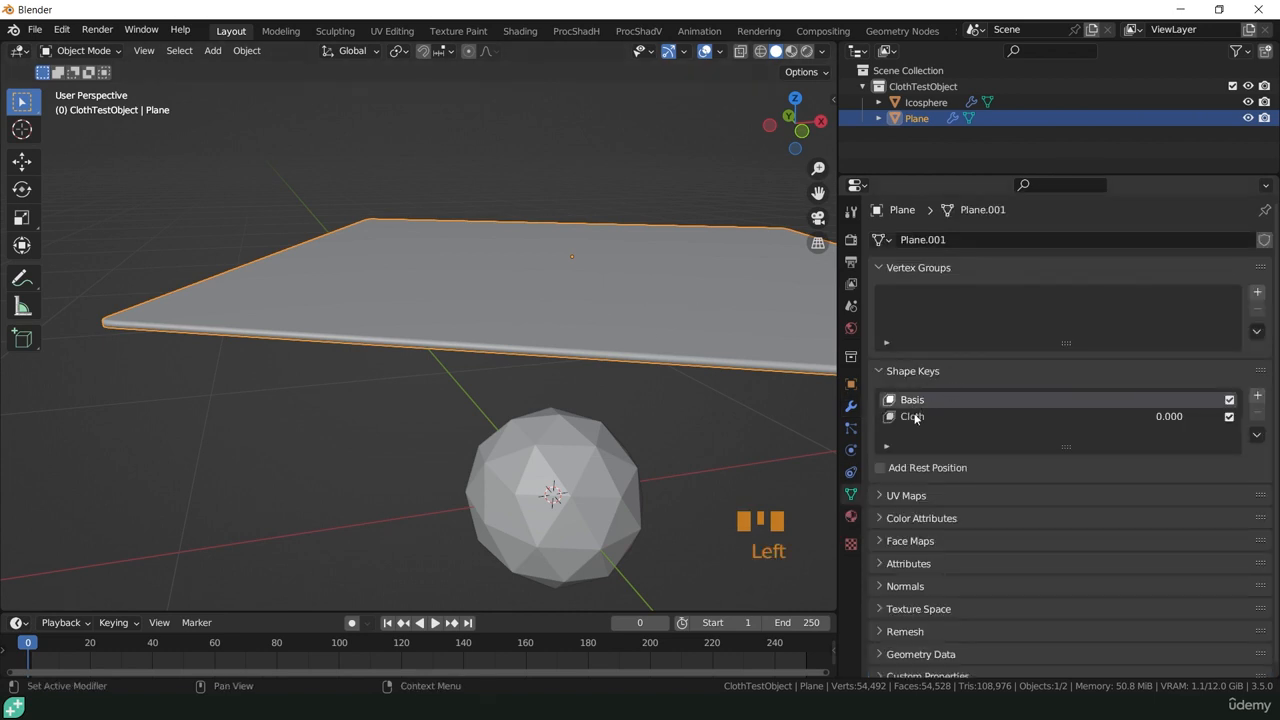
pyautogui.scroll(-2, 916, 414)
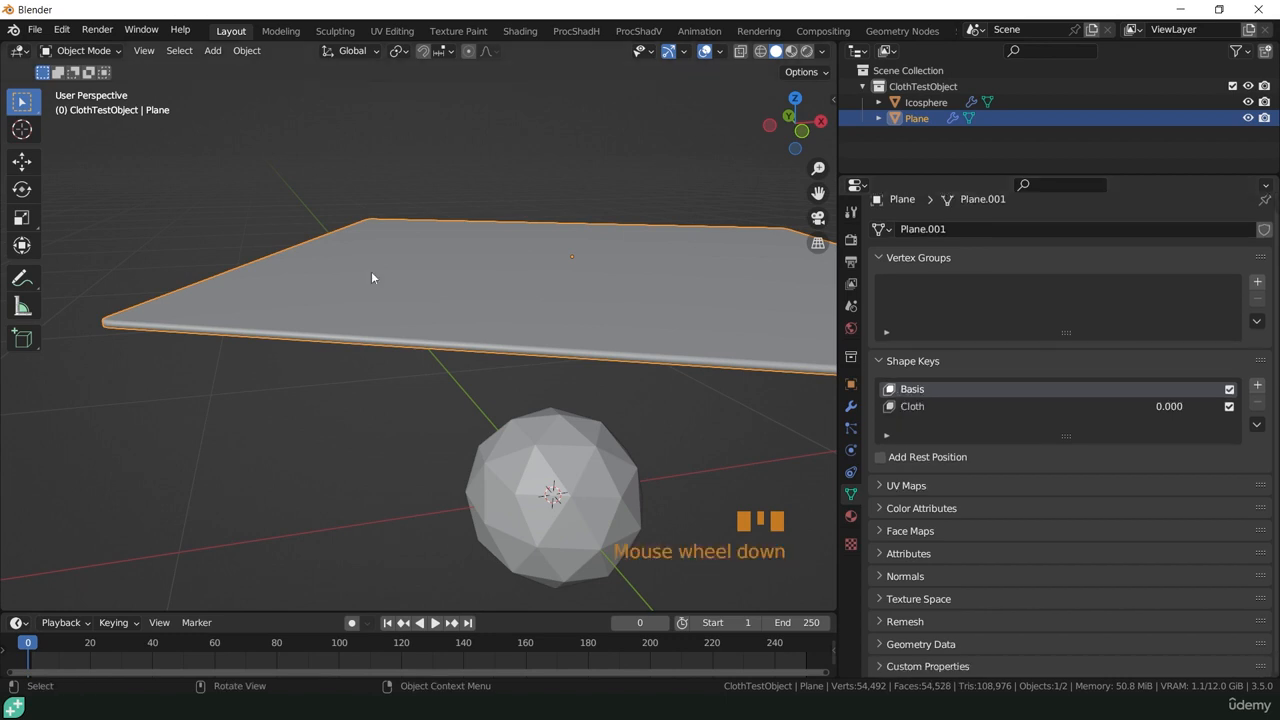
pyautogui.click(918, 408)
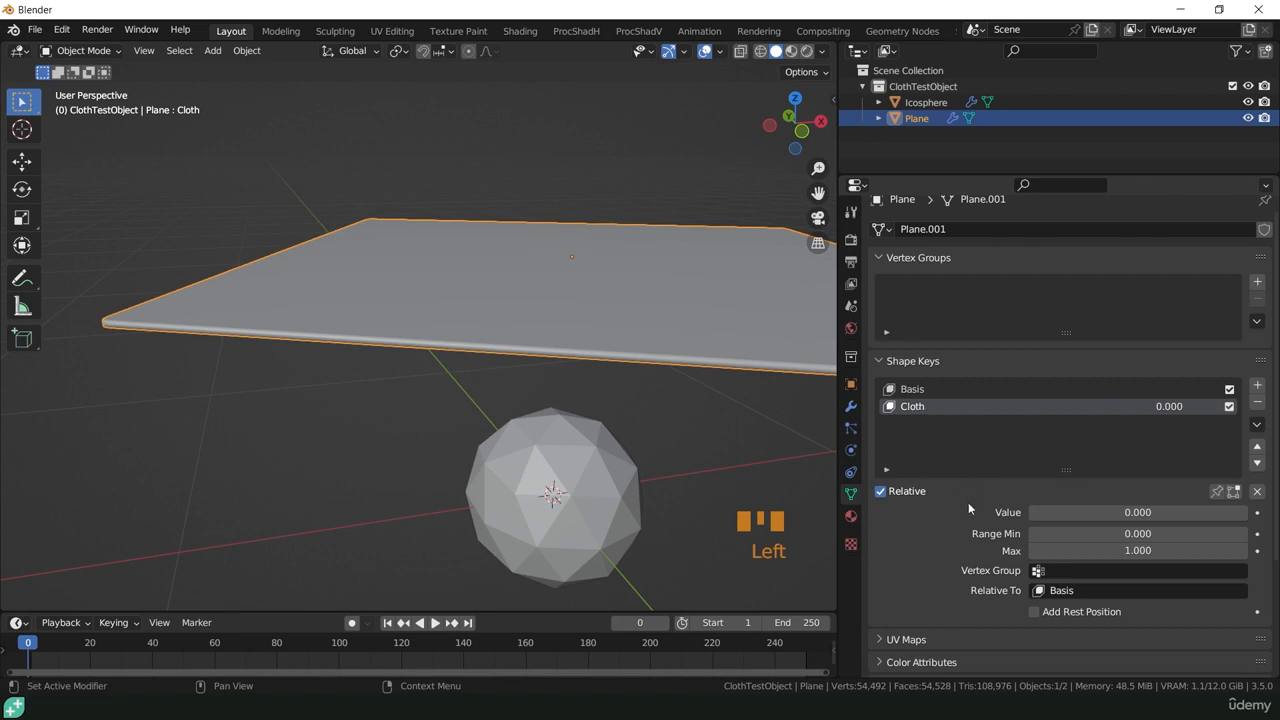
pyautogui.moveTo(1082, 512); pyautogui.dragTo(1270, 512)
pyautogui.moveTo(608, 480); pyautogui.dragTo(700, 385, button='middle')
pyautogui.moveTo(1171, 518); pyautogui.dragTo(1008, 518)
pyautogui.keyDown('shift'); pyautogui.moveTo(730, 351); pyautogui.dragTo(463, 320, button='middle'); pyautogui.keyUp('shift')
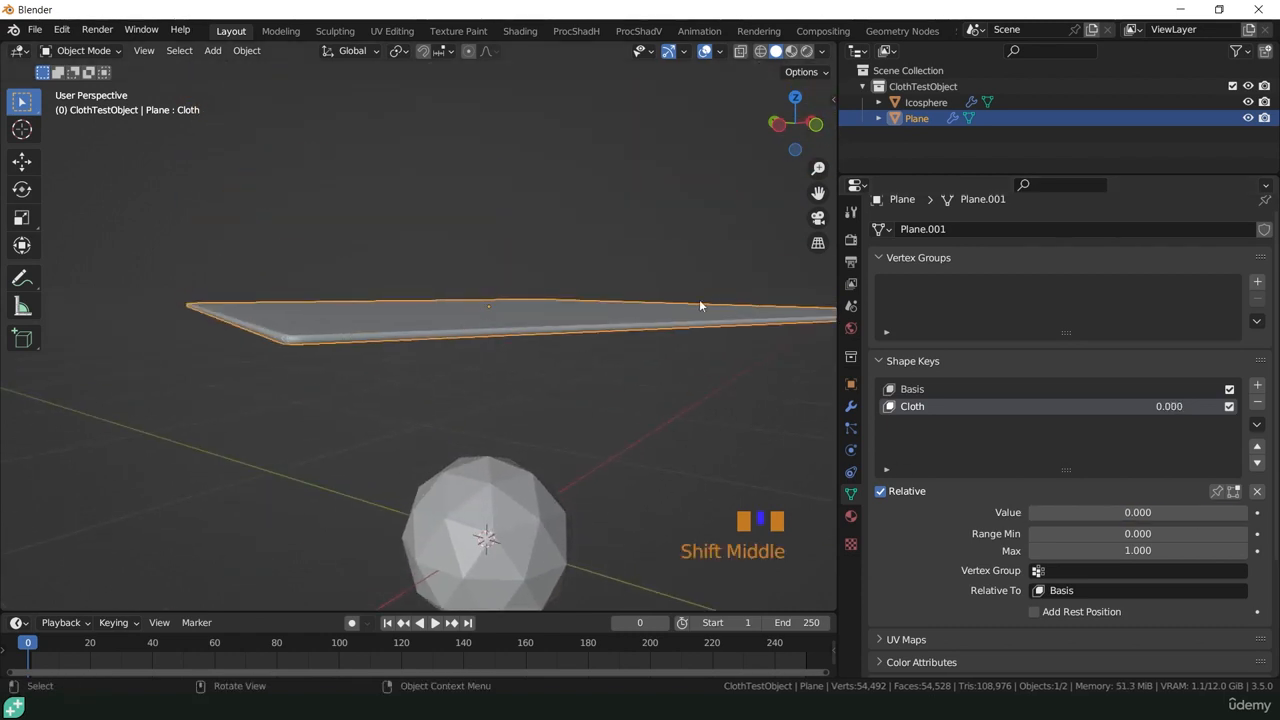
# - Set the Cloth shape key's value to 1.000 so the plane takes its draped form over the icosphere
pyautogui.click(1088, 510)
pyautogui.moveTo(1088, 512); pyautogui.dragTo(1246, 512)
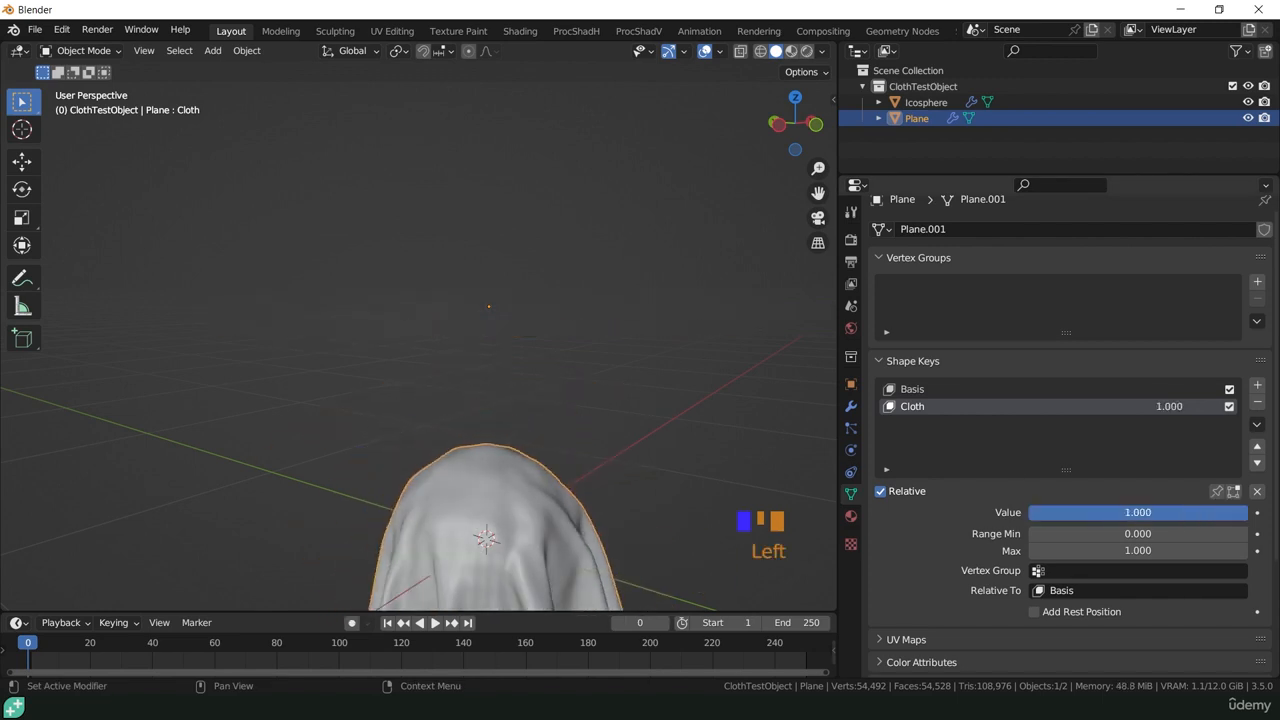
pyautogui.keyDown('shift'); pyautogui.moveTo(711, 526); pyautogui.dragTo(694, 363, button='middle'); pyautogui.keyUp('shift')
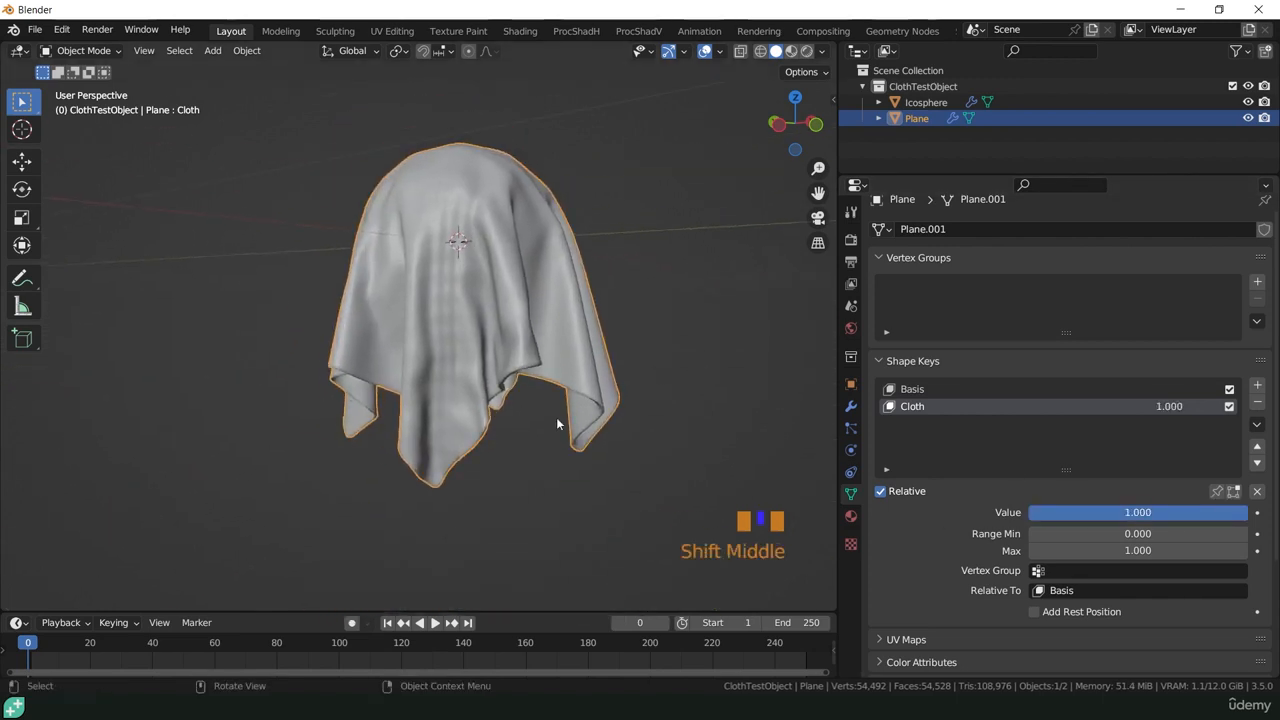
pyautogui.click(1198, 514)
pyautogui.moveTo(1198, 514)
pyautogui.mouseDown()
pyautogui.moveTo(981, 514)
pyautogui.moveTo(1200, 514)
pyautogui.mouseUp()
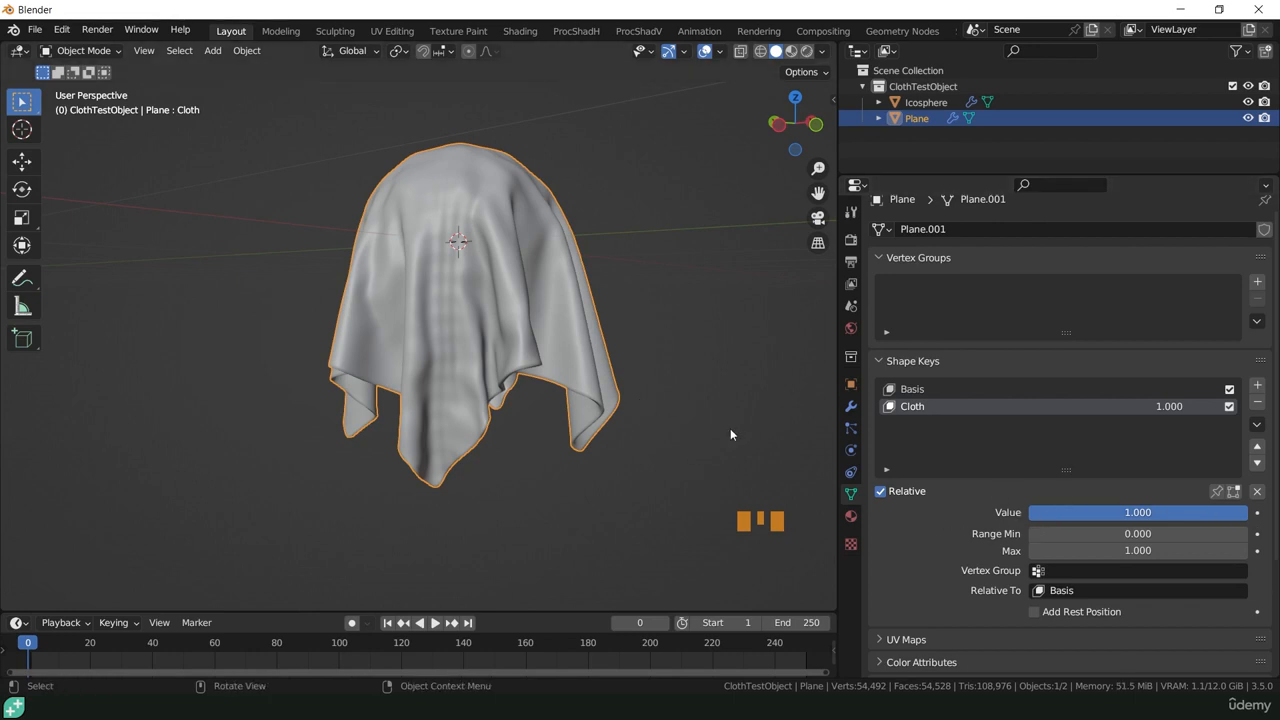
# - Rotate the draped cloth about 282° around the global Z axis in front view
pyautogui.press('KP_0')
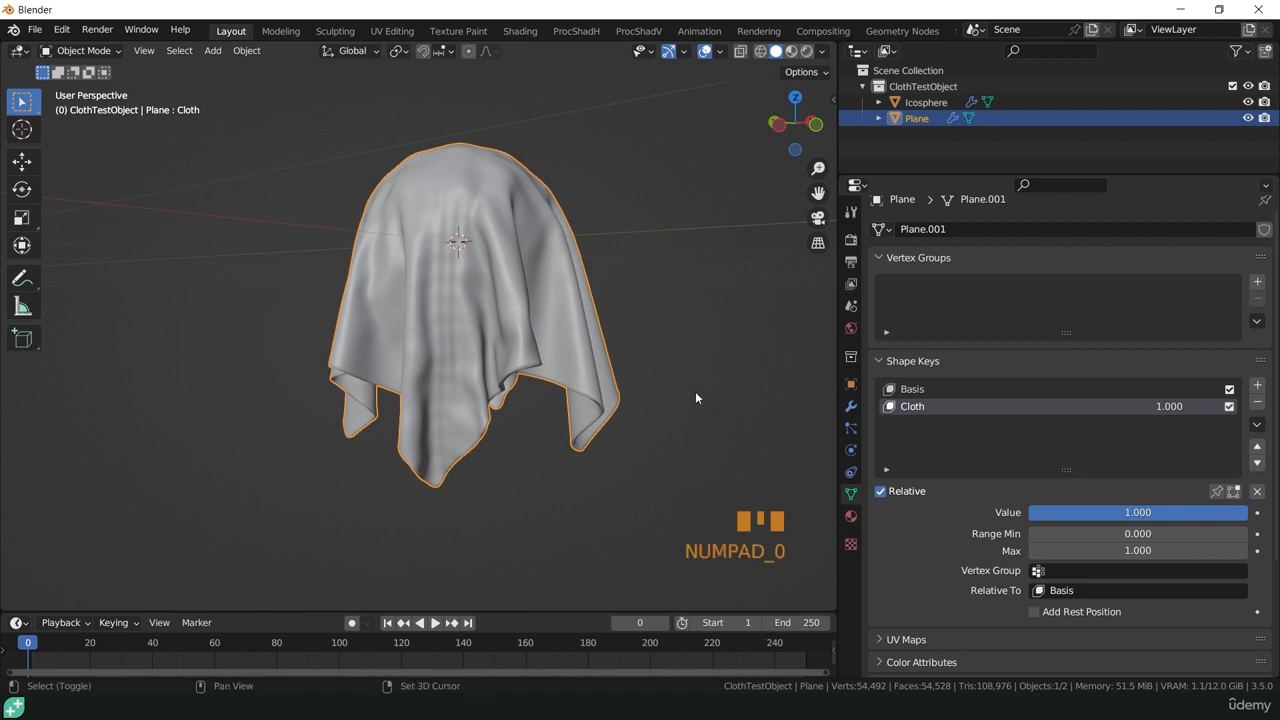
pyautogui.keyDown('shift'); pyautogui.moveTo(694, 397); pyautogui.dragTo(684, 422, button='middle'); pyautogui.keyUp('shift')
pyautogui.press('KP_0')
pyautogui.press('KP_1')
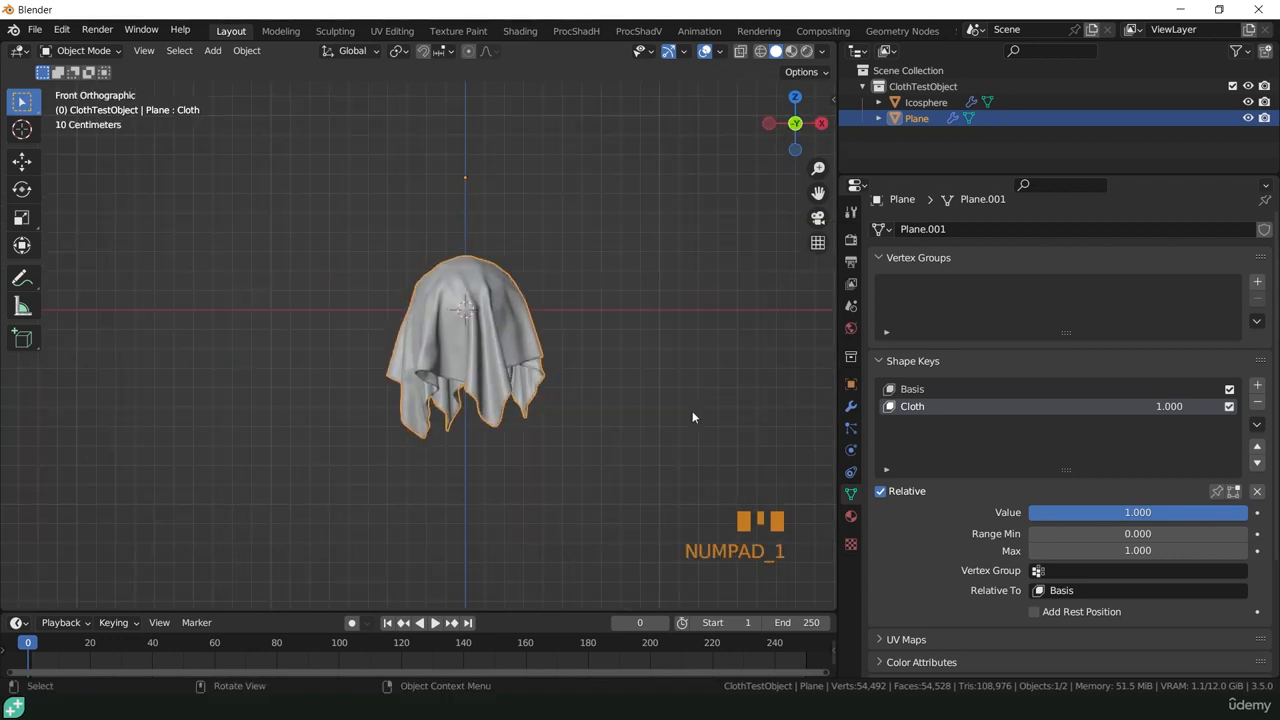
pyautogui.scroll(4, 479, 348)
pyautogui.click(619, 332)
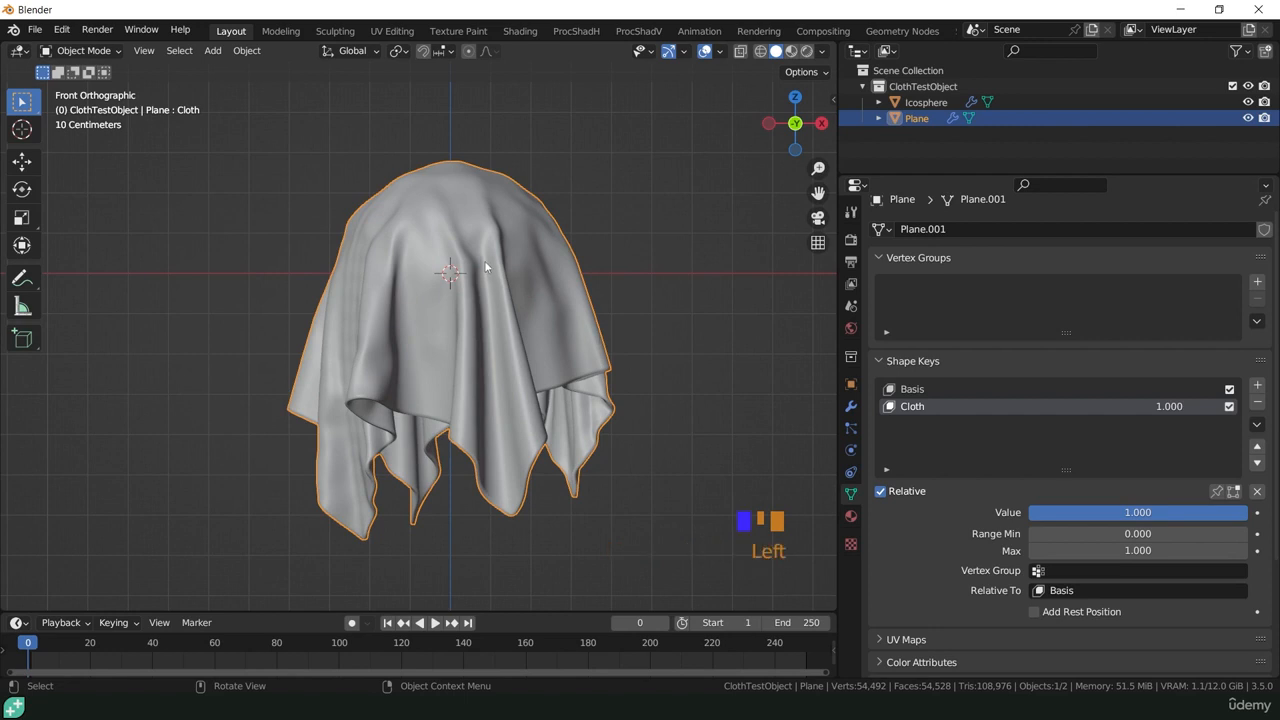
pyautogui.press('r')
pyautogui.press('z')
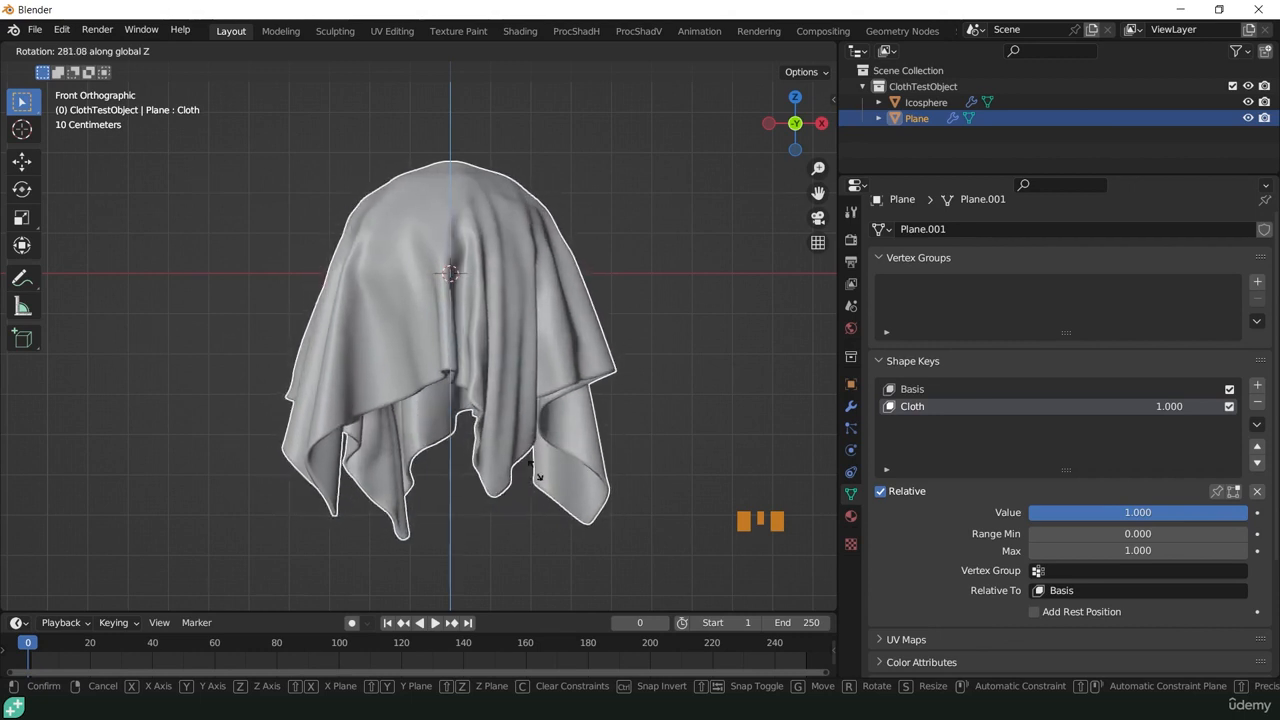
pyautogui.click(59, 292)
pyautogui.press('g')
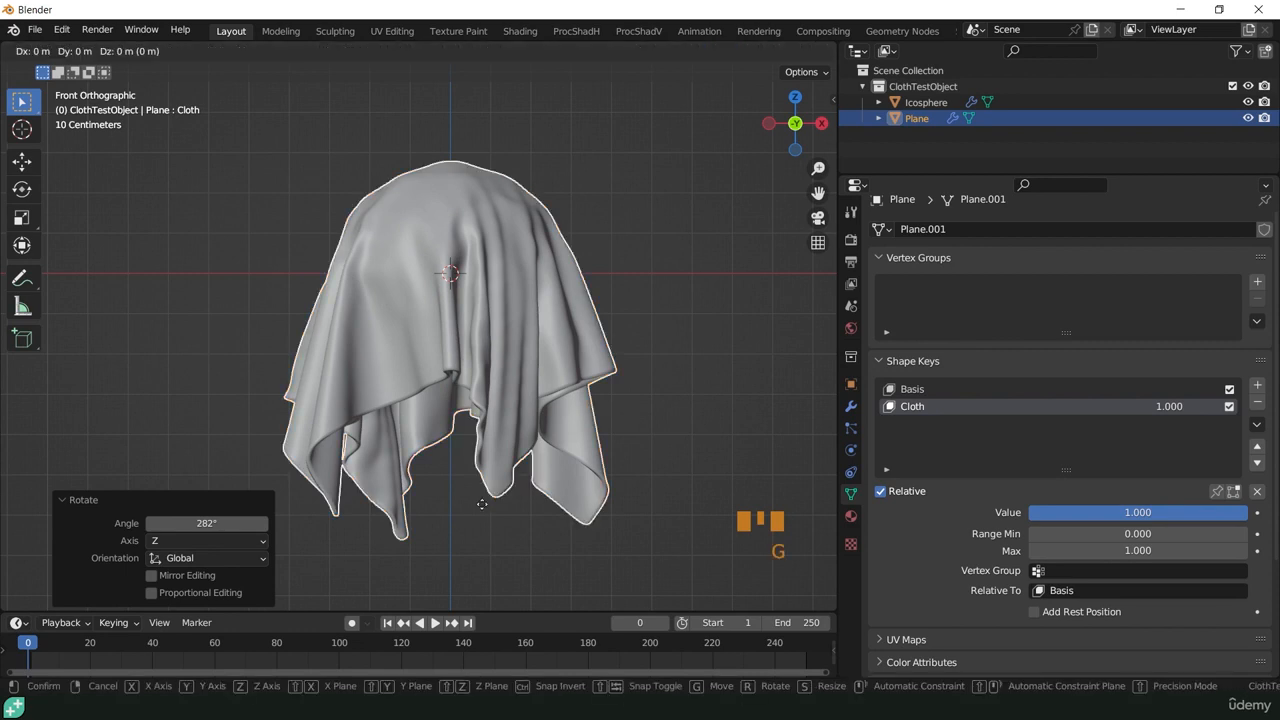
pyautogui.press('z')
pyautogui.rightClick(637, 490)
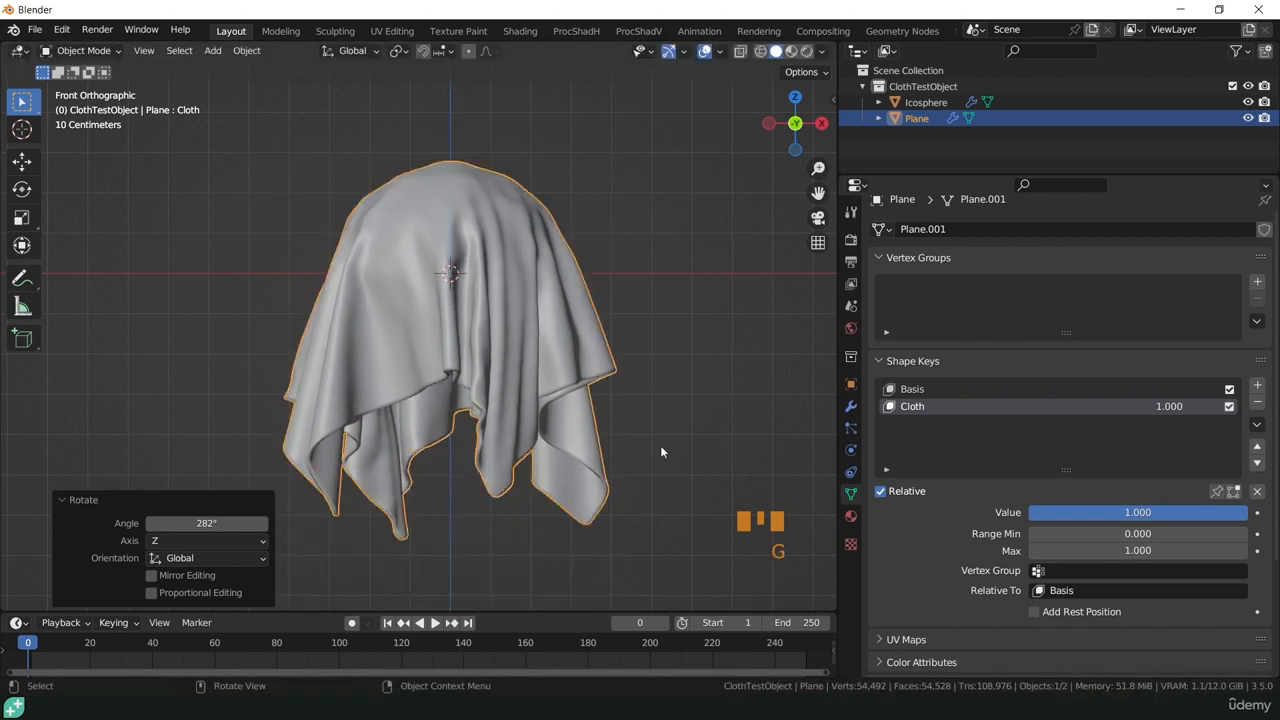
pyautogui.press('g')
pyautogui.press('z')
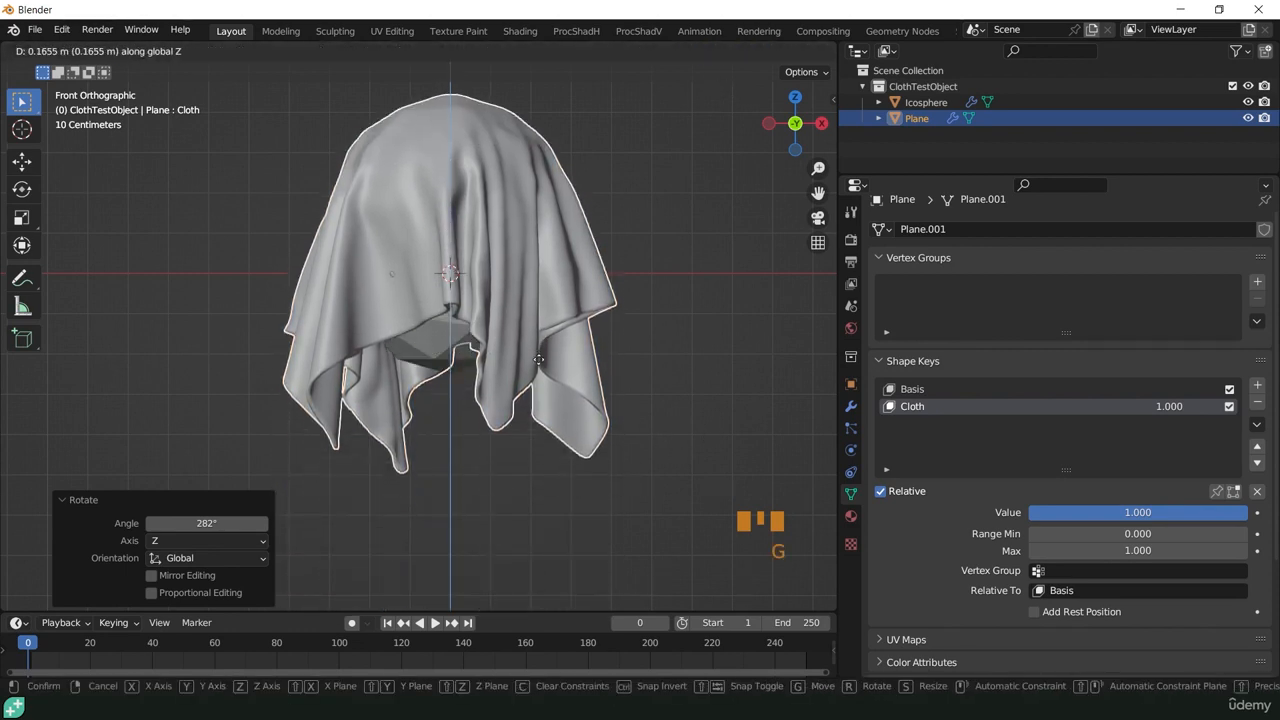
pyautogui.rightClick(635, 370)
pyautogui.click(655, 358)
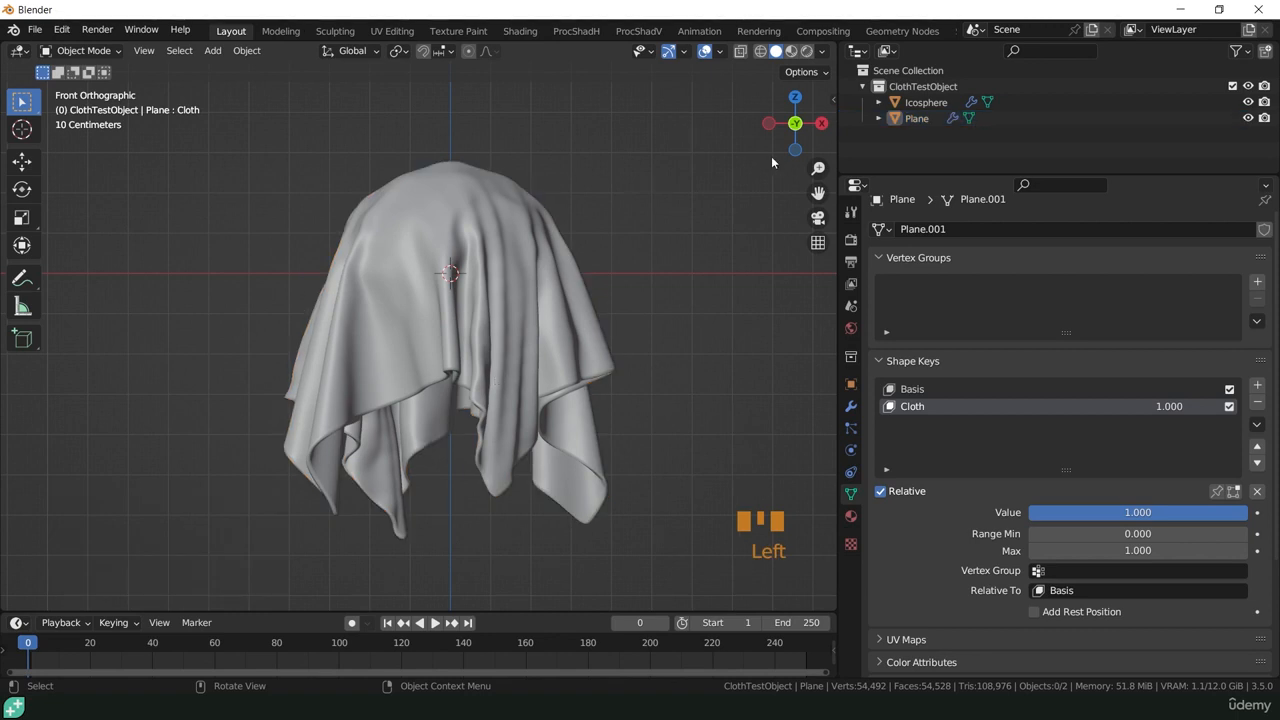
# - Delete the icosphere from the ClothTestObject collection and select the draped plane
pyautogui.click(928, 103)
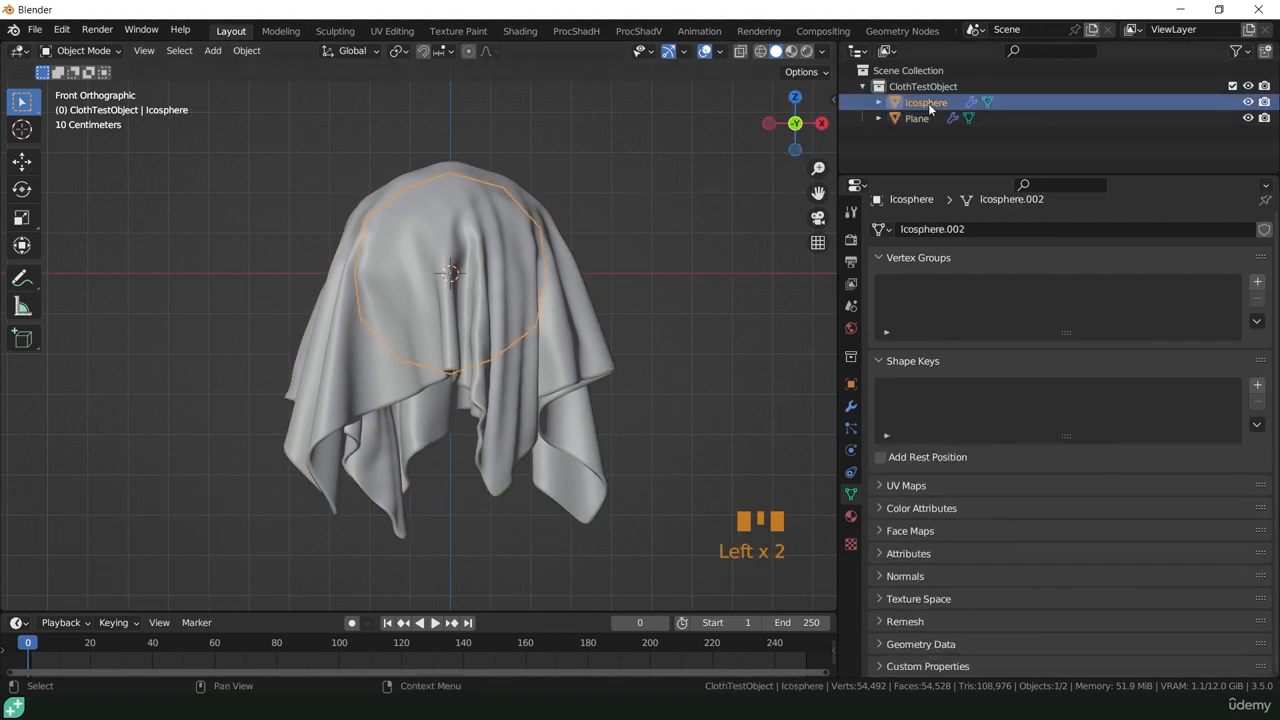
pyautogui.press('x')
pyautogui.click(531, 340)
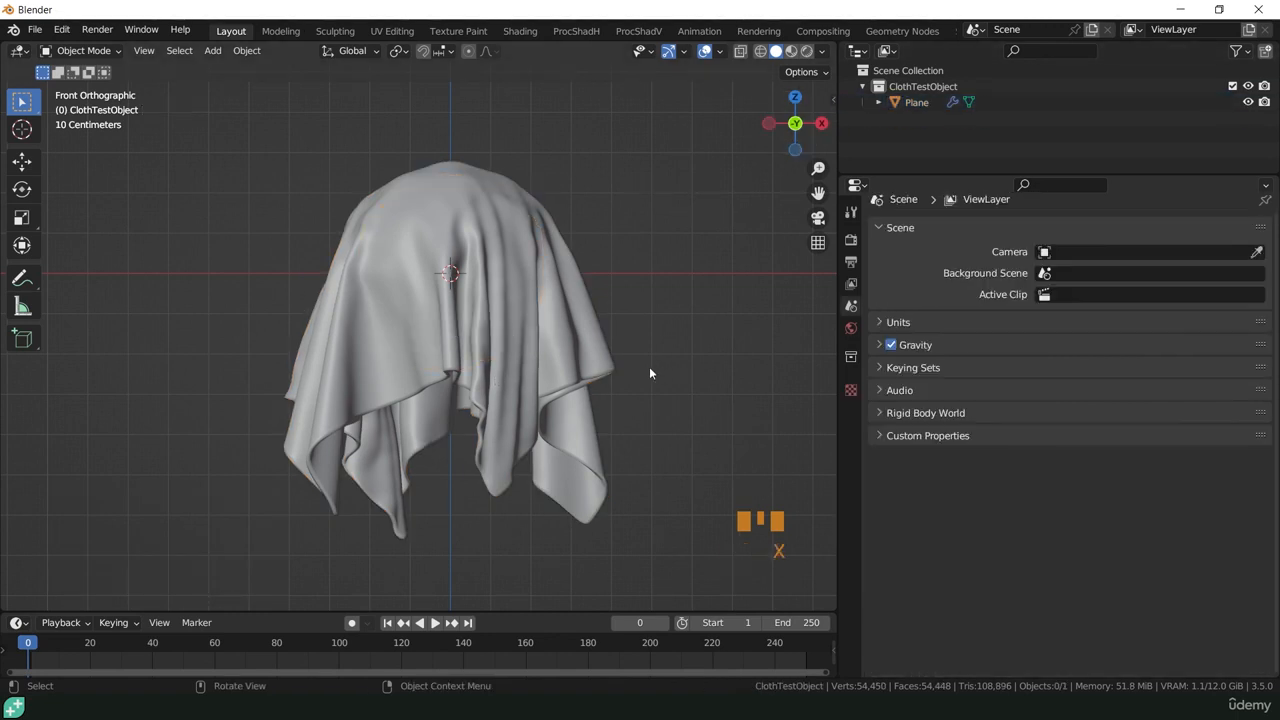
pyautogui.click(459, 250)
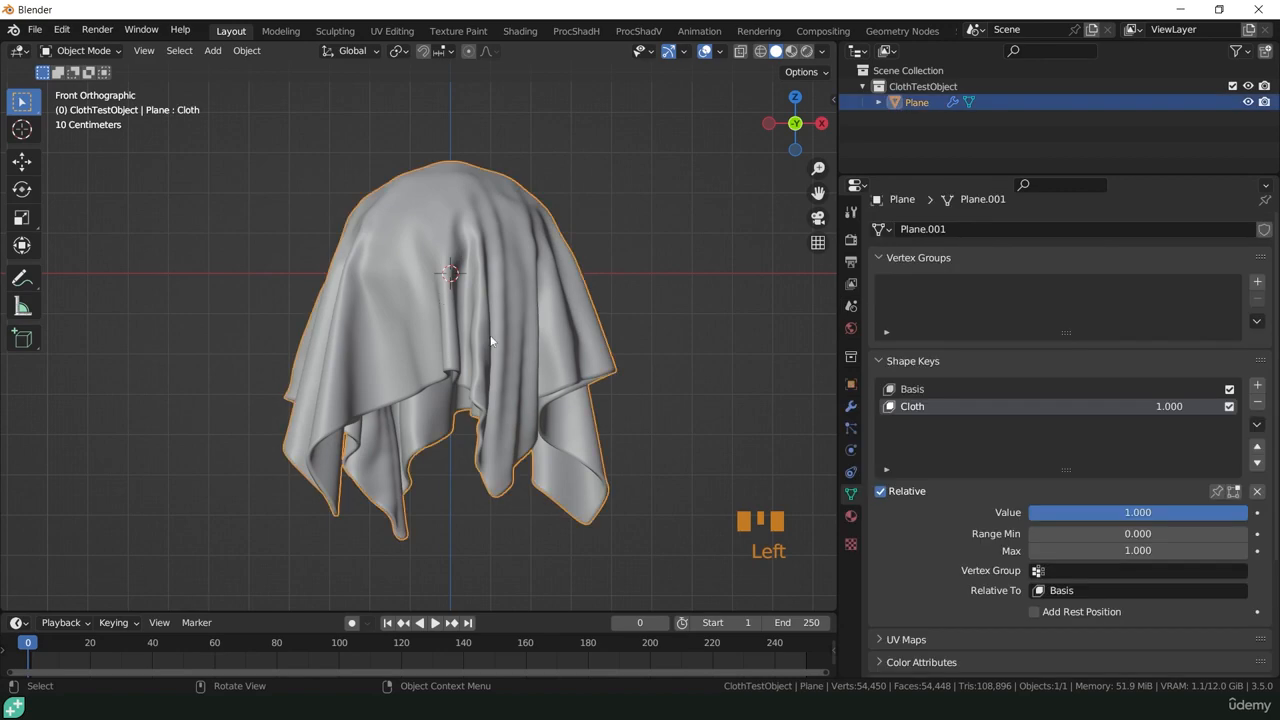
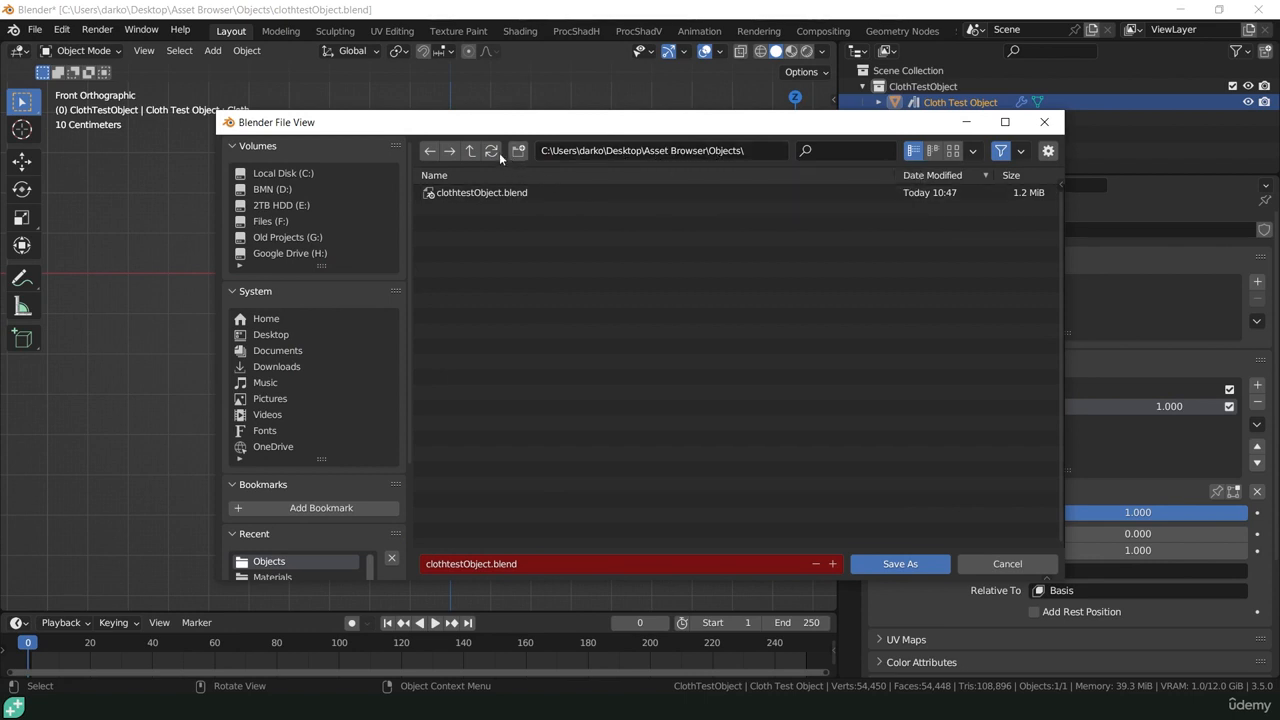
# - Check the Asset Browser directory and its Materials folder in the save dialog, and close the dialog without saving
pyautogui.click(470, 151)
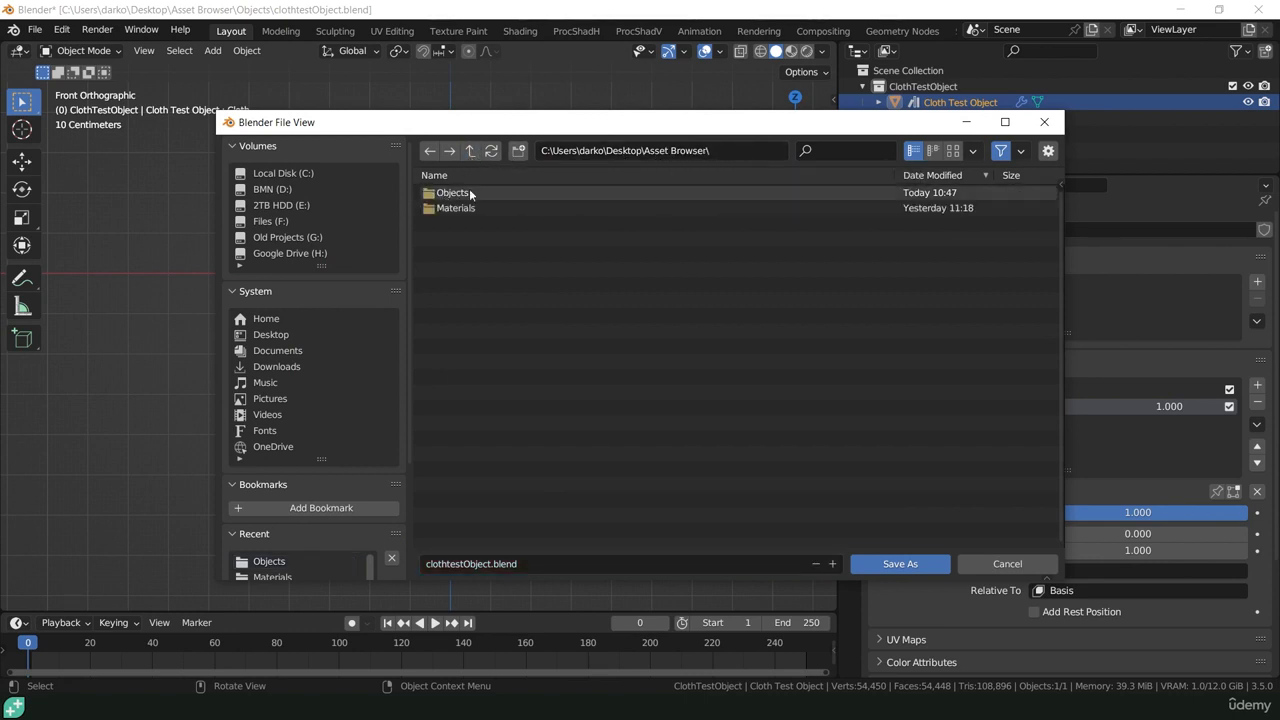
pyautogui.click(458, 206)
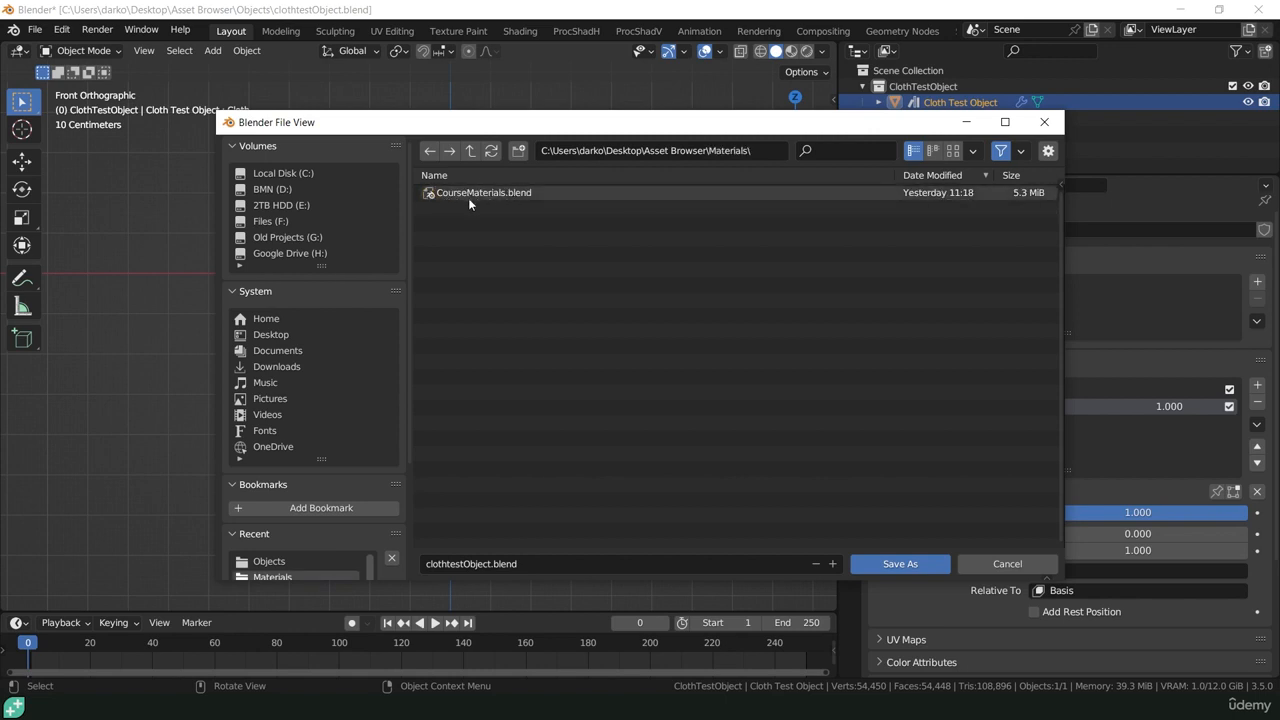
pyautogui.click(471, 151)
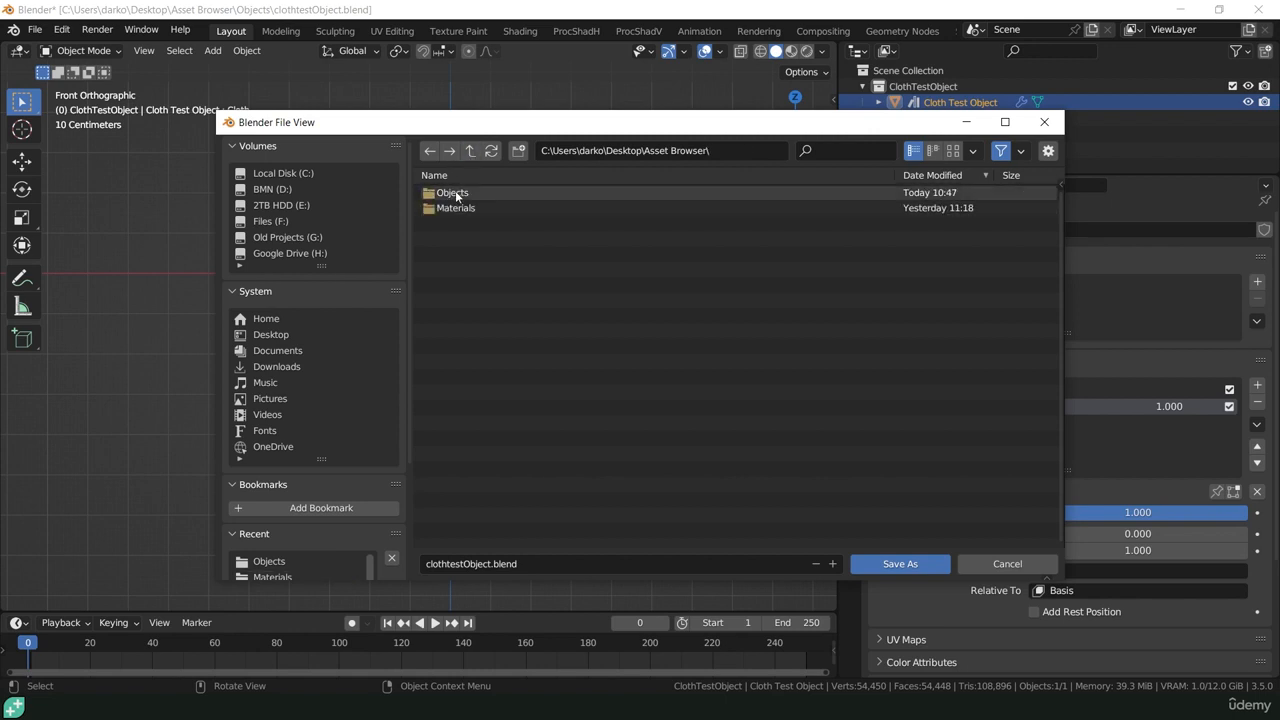
pyautogui.click(1046, 122)
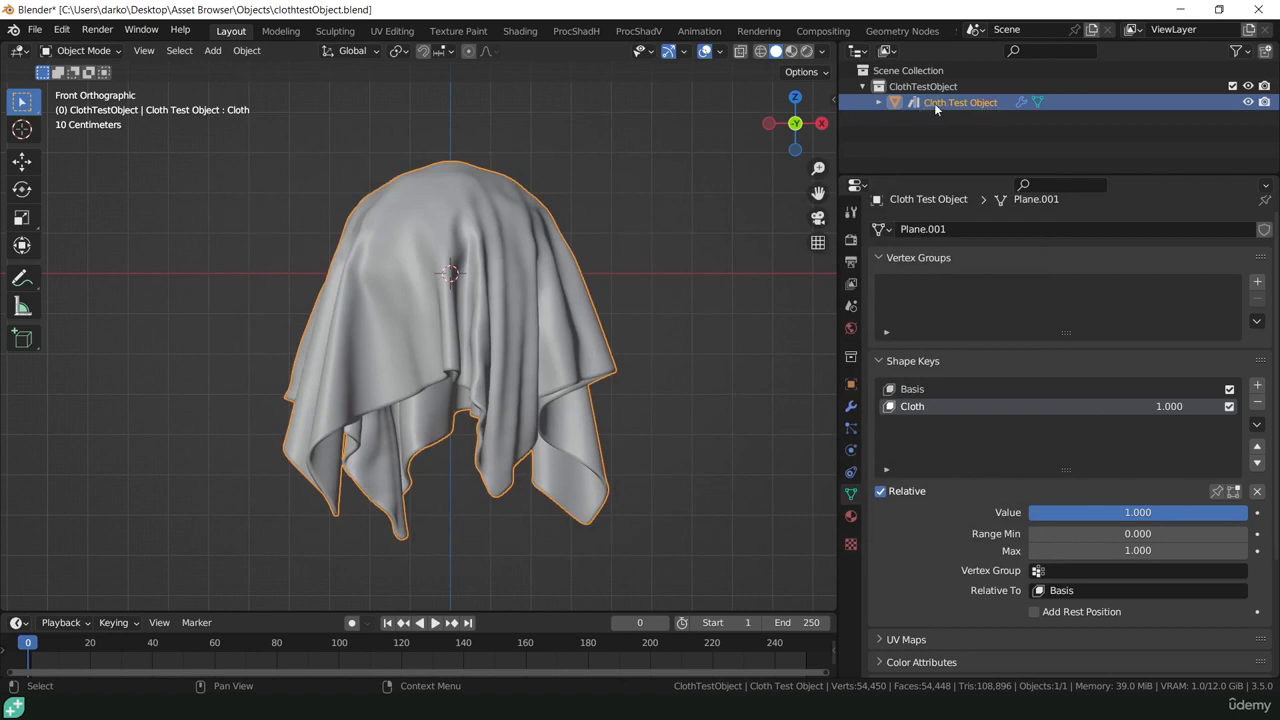
# - Open the recent file CourseMaterials.blend without saving the changes to clothtestObject.blend
pyautogui.click(37, 30)
pyautogui.moveTo(70, 79)
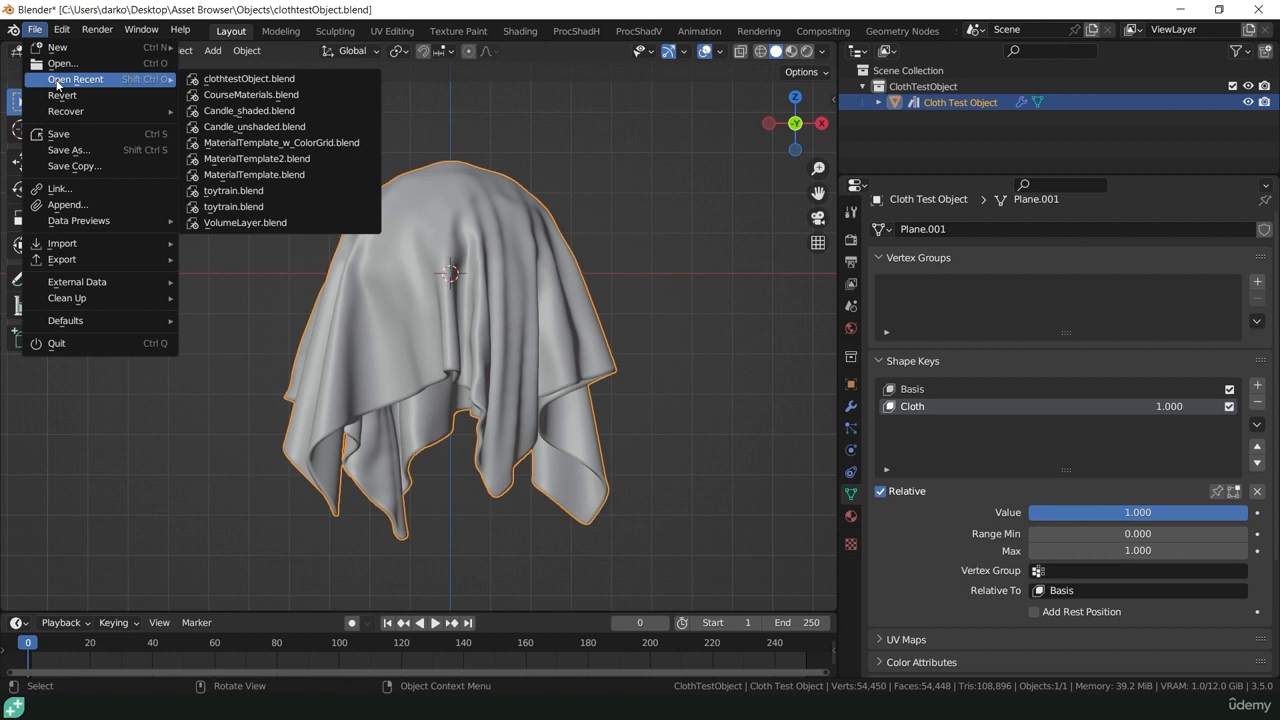
pyautogui.click(230, 94)
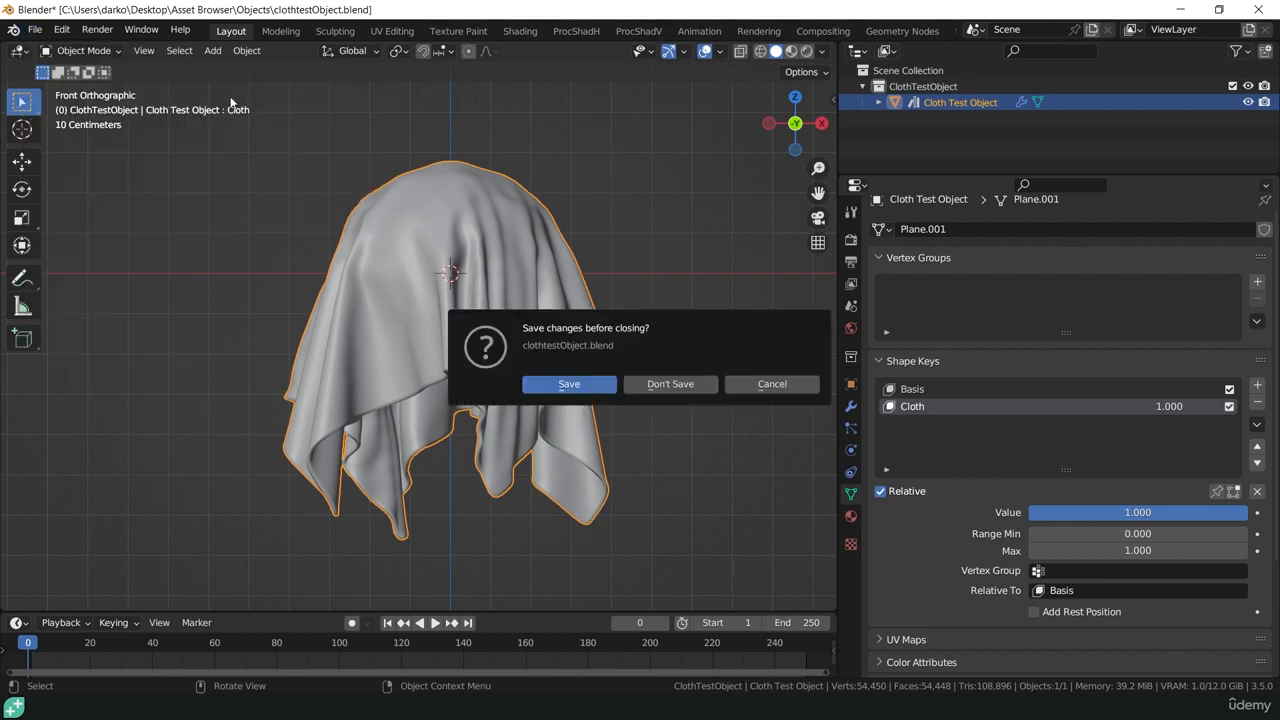
pyautogui.click(654, 386)
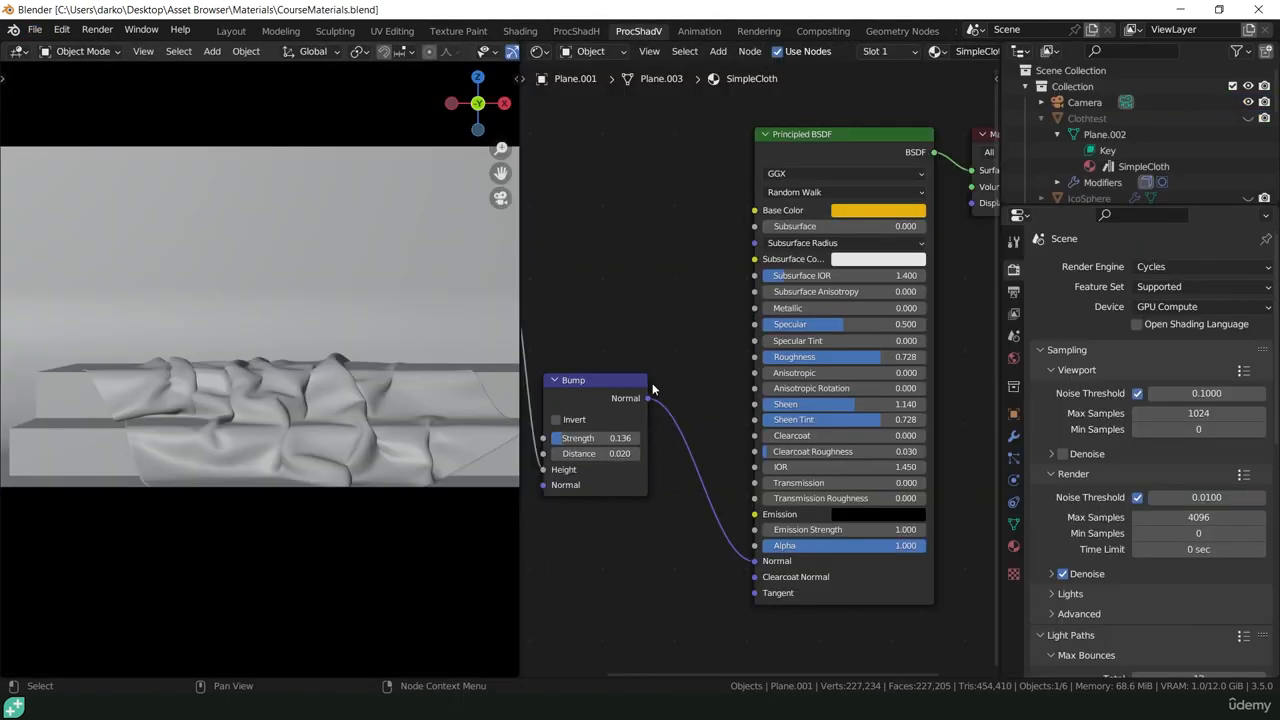
# - Examine the folds of the cloth draped over the steps from several angles and distances
pyautogui.moveTo(416, 320); pyautogui.dragTo(178, 390, button='middle')
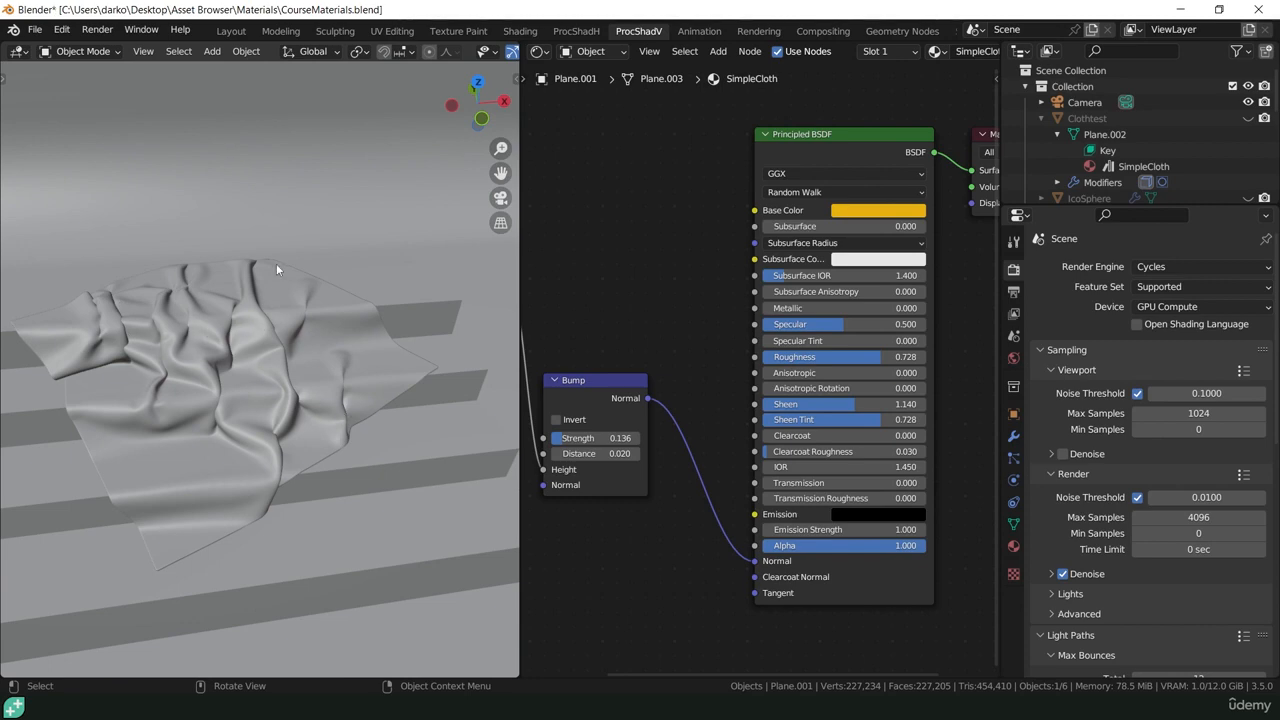
pyautogui.scroll(6, 213, 337)
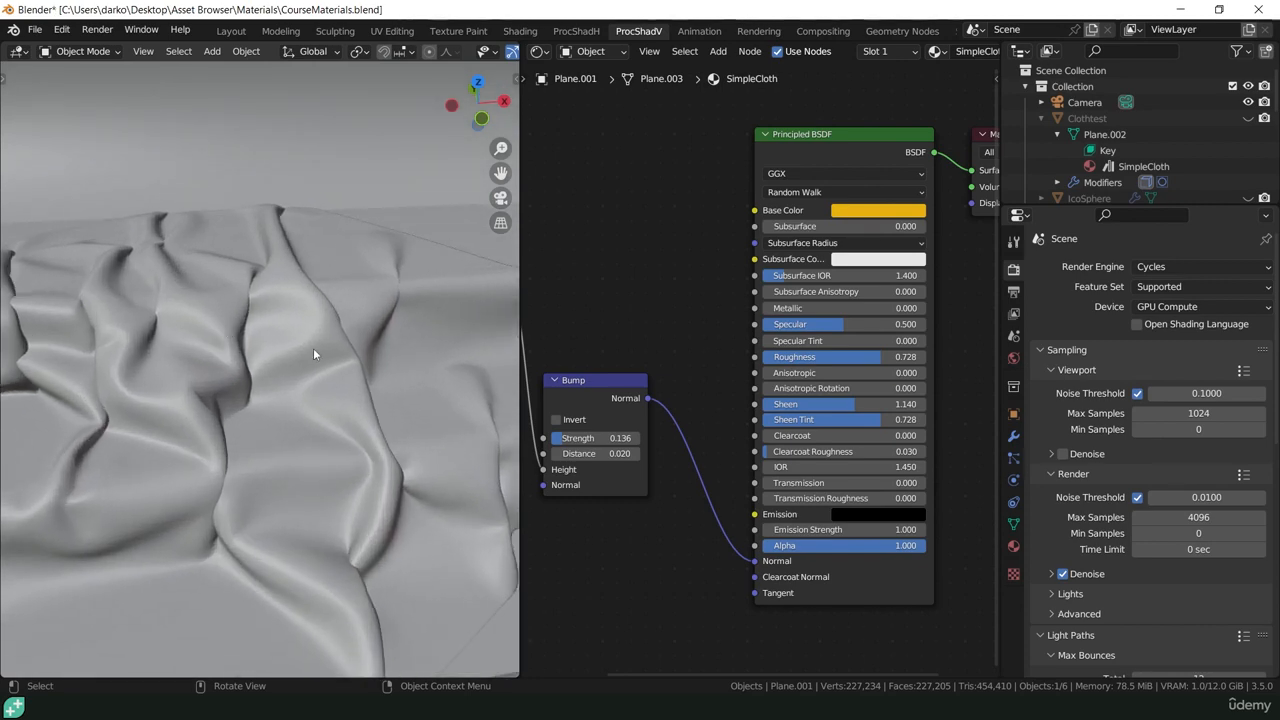
pyautogui.moveTo(313, 348); pyautogui.dragTo(283, 342, button='middle')
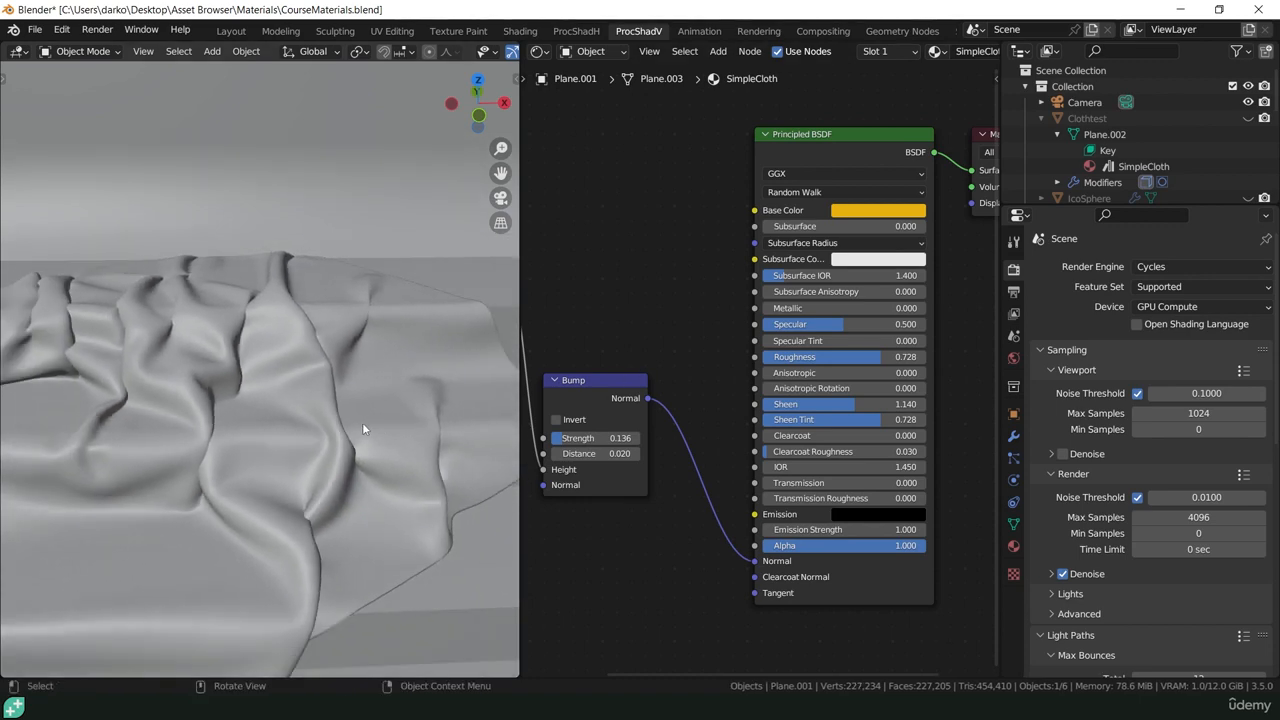
pyautogui.moveTo(363, 429); pyautogui.dragTo(506, 392, button='middle')
pyautogui.moveTo(399, 406); pyautogui.dragTo(376, 500, button='middle')
pyautogui.moveTo(317, 428); pyautogui.dragTo(328, 318, button='middle')
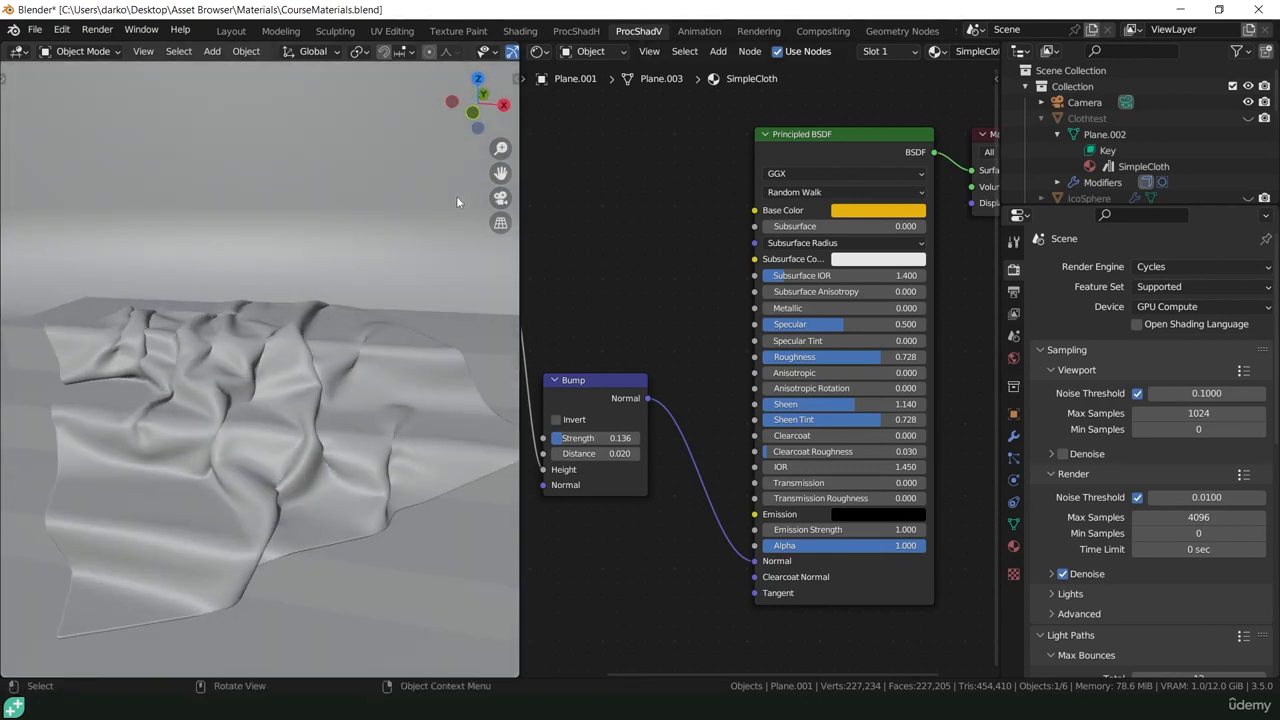
# - Unhide the Clothtest object and move it about 0.6 m up and away from the cloth lying on the steps
pyautogui.scroll(-4, 1102, 124)
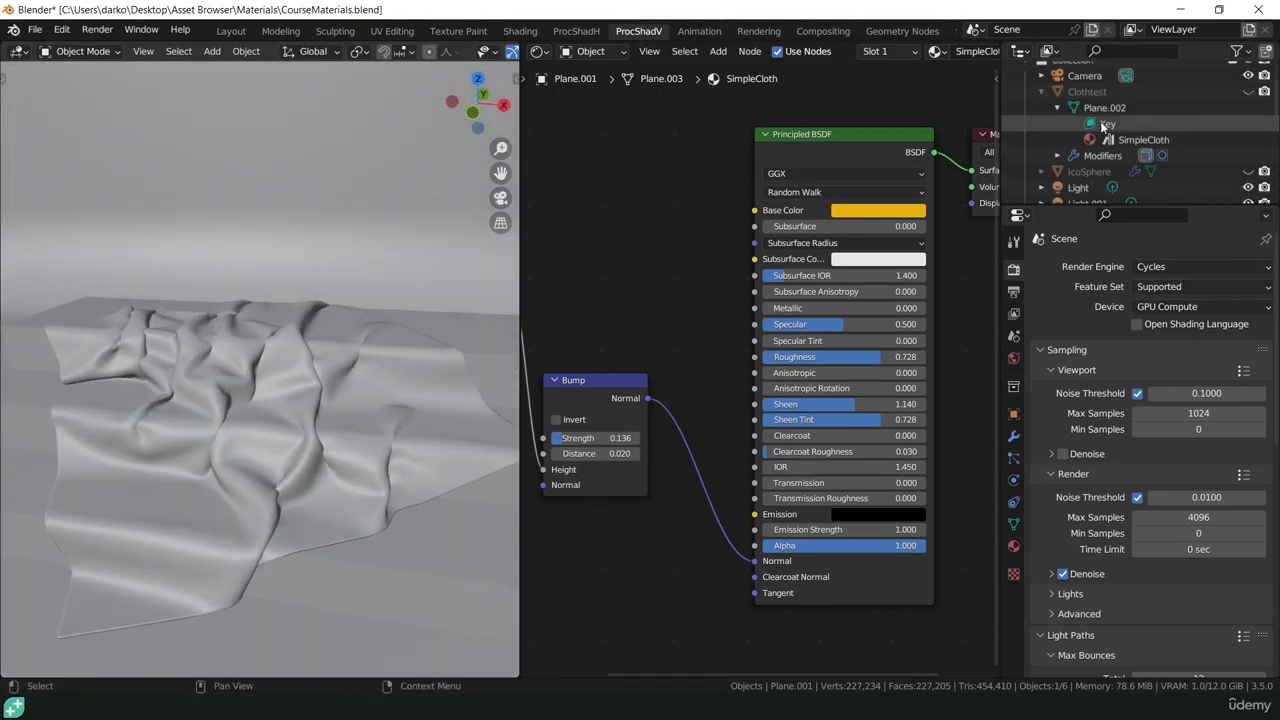
pyautogui.scroll(3, 1102, 124)
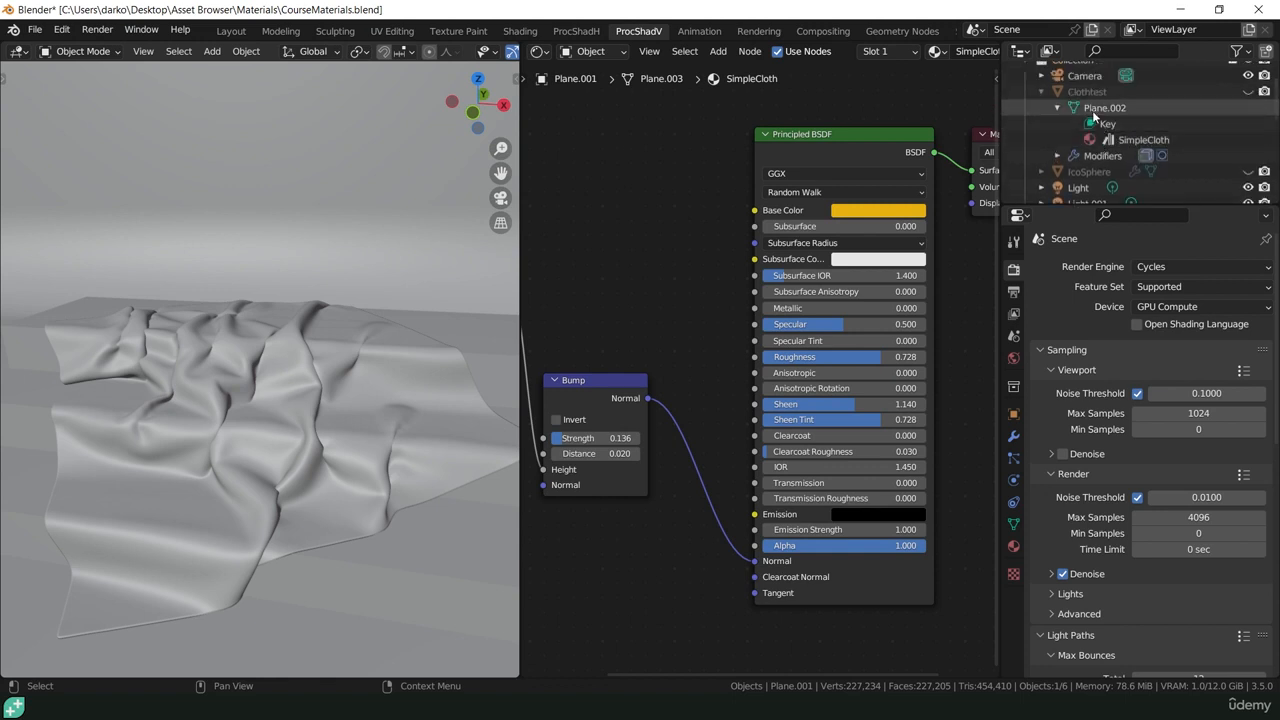
pyautogui.click(1250, 92)
pyautogui.scroll(-4, 236, 258)
pyautogui.click(223, 255)
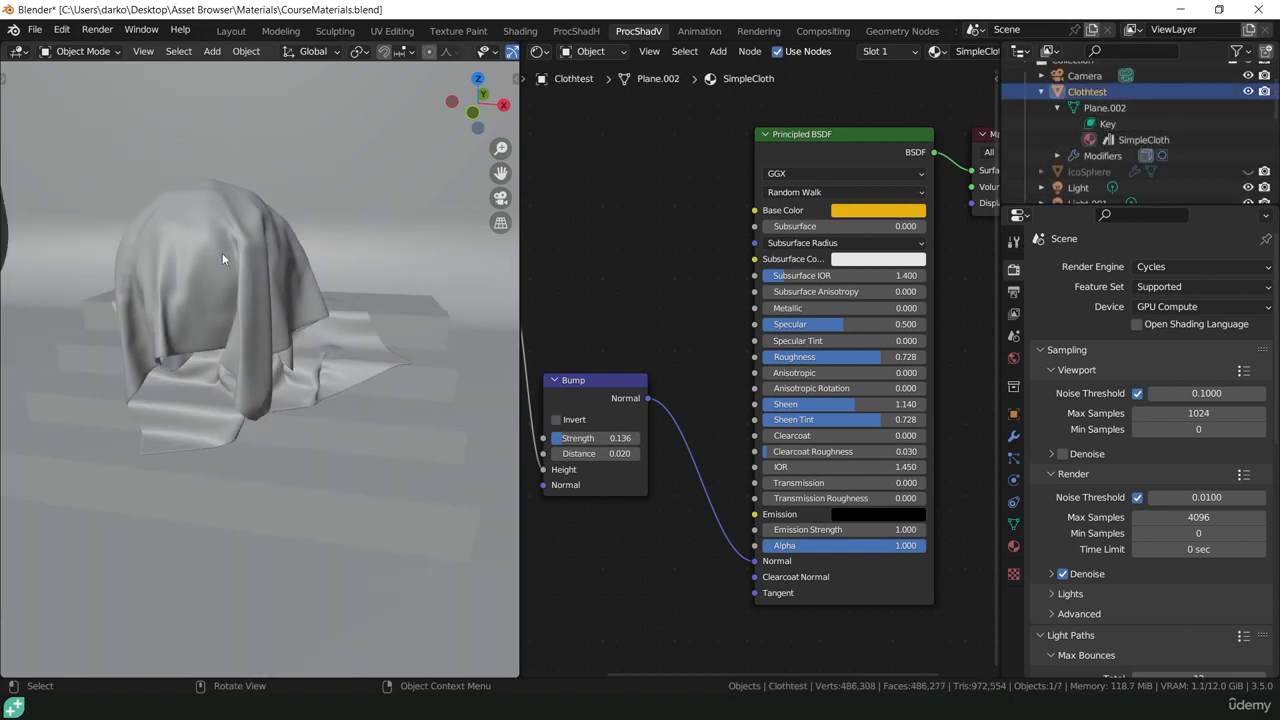
pyautogui.press('g')
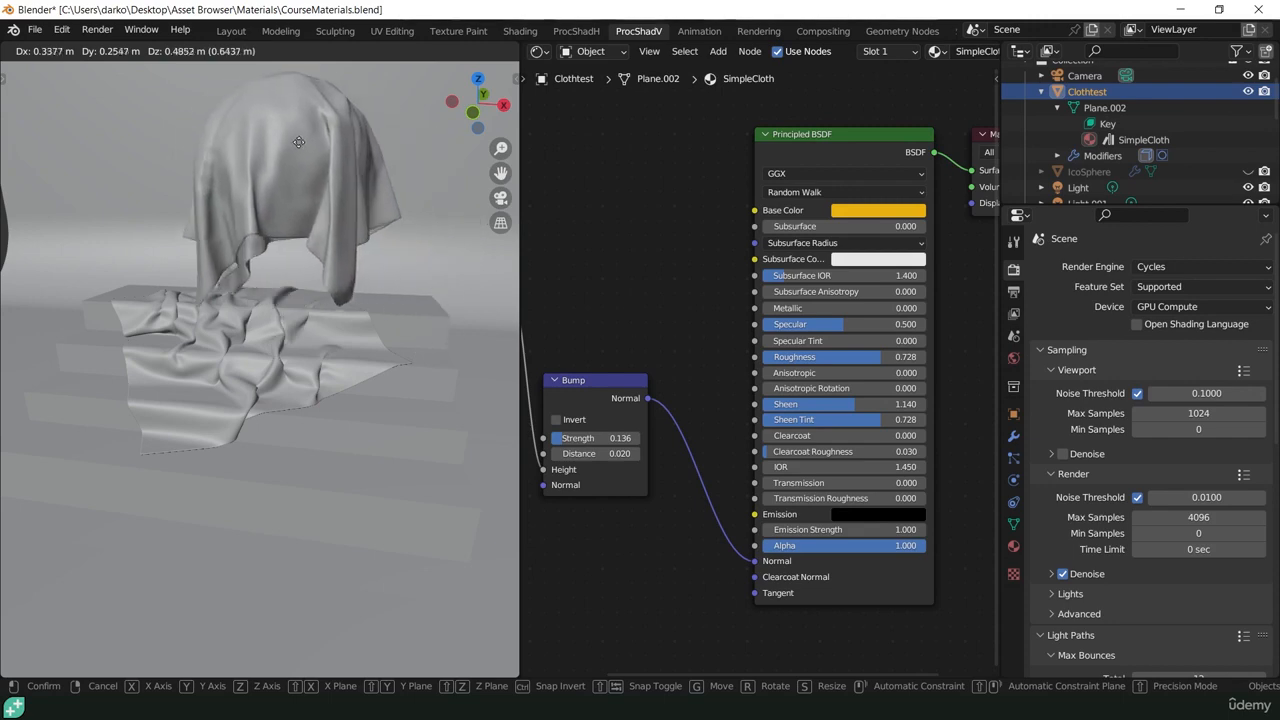
pyautogui.click(279, 145)
# - Move the Clothtest object slightly toward negative X and down in front view, keeping it above the steps
pyautogui.moveTo(279, 145); pyautogui.dragTo(365, 360, button='middle')
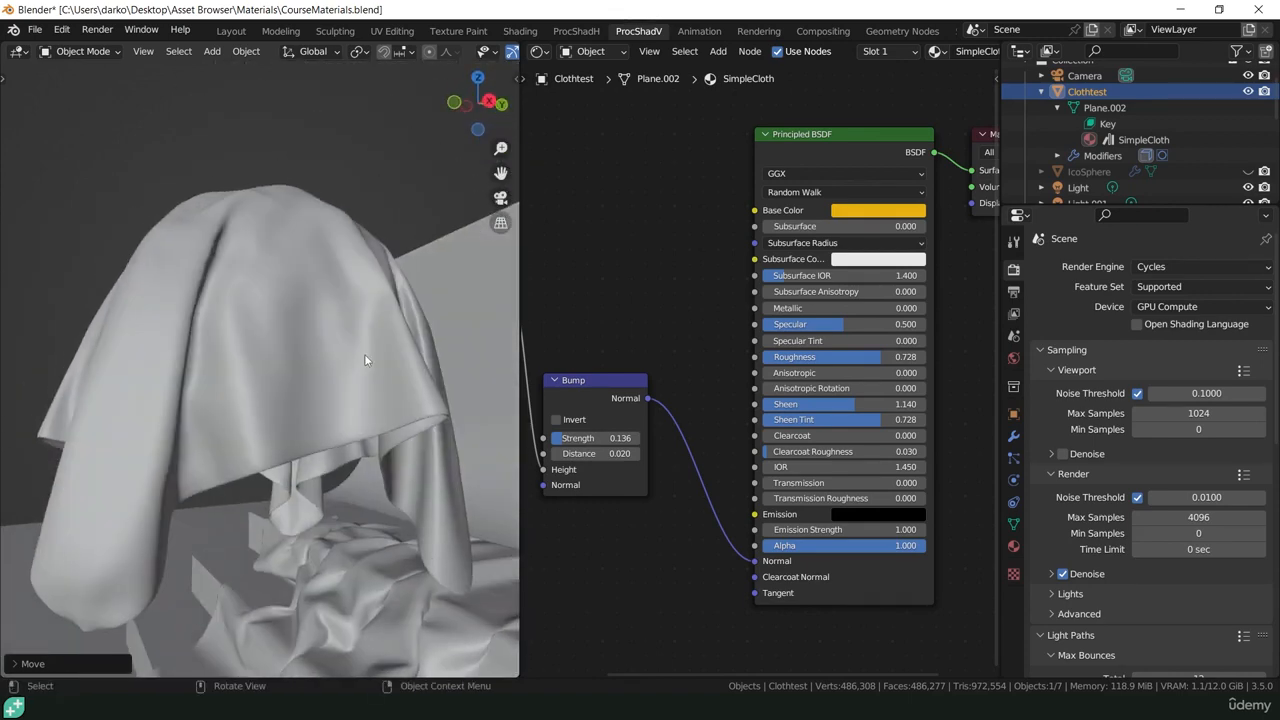
pyautogui.press('KP_1')
pyautogui.scroll(-5, 364, 354)
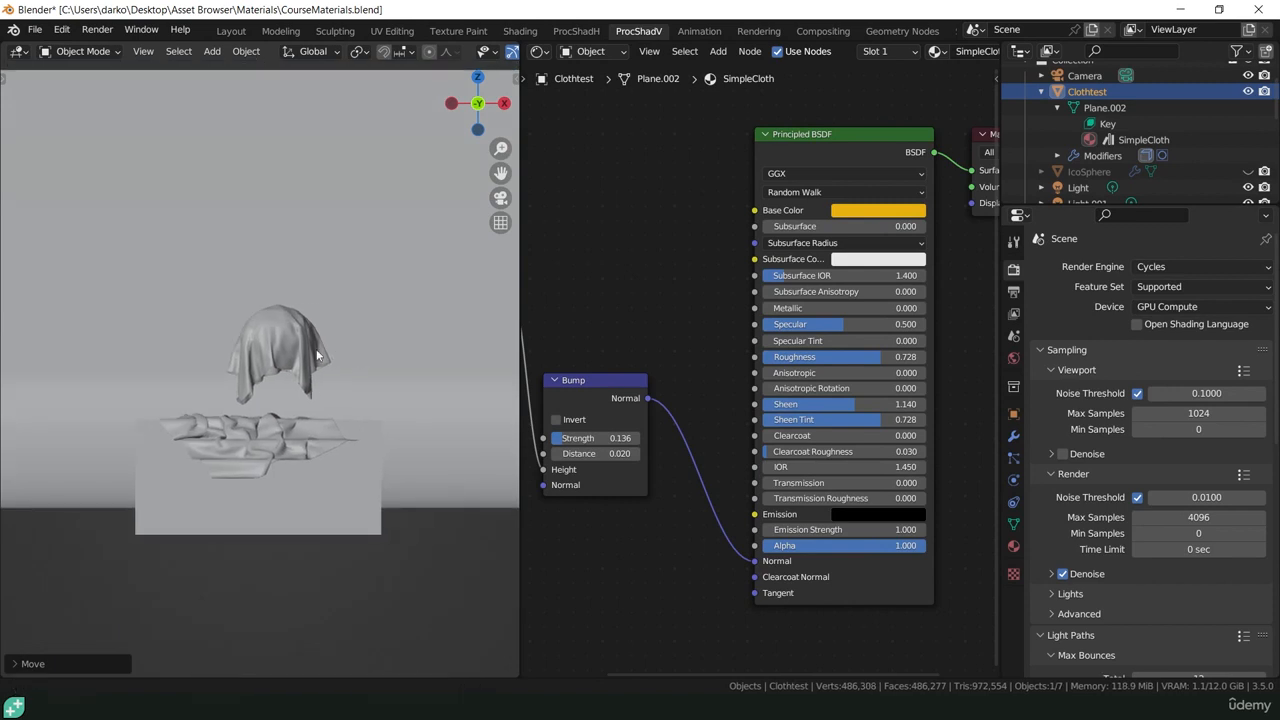
pyautogui.keyDown('shift'); pyautogui.moveTo(316, 350); pyautogui.dragTo(275, 316, button='middle'); pyautogui.keyUp('shift')
pyautogui.scroll(3, 238, 313)
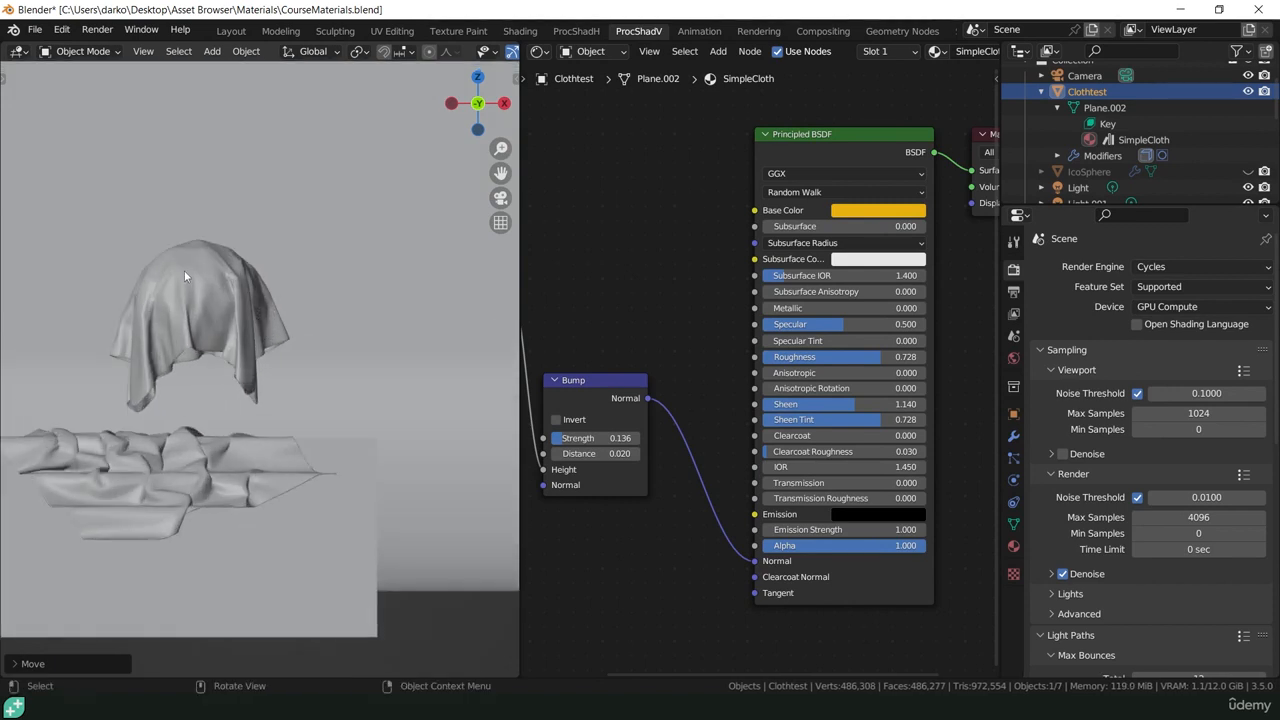
pyautogui.moveTo(196, 281); pyautogui.dragTo(131, 298)
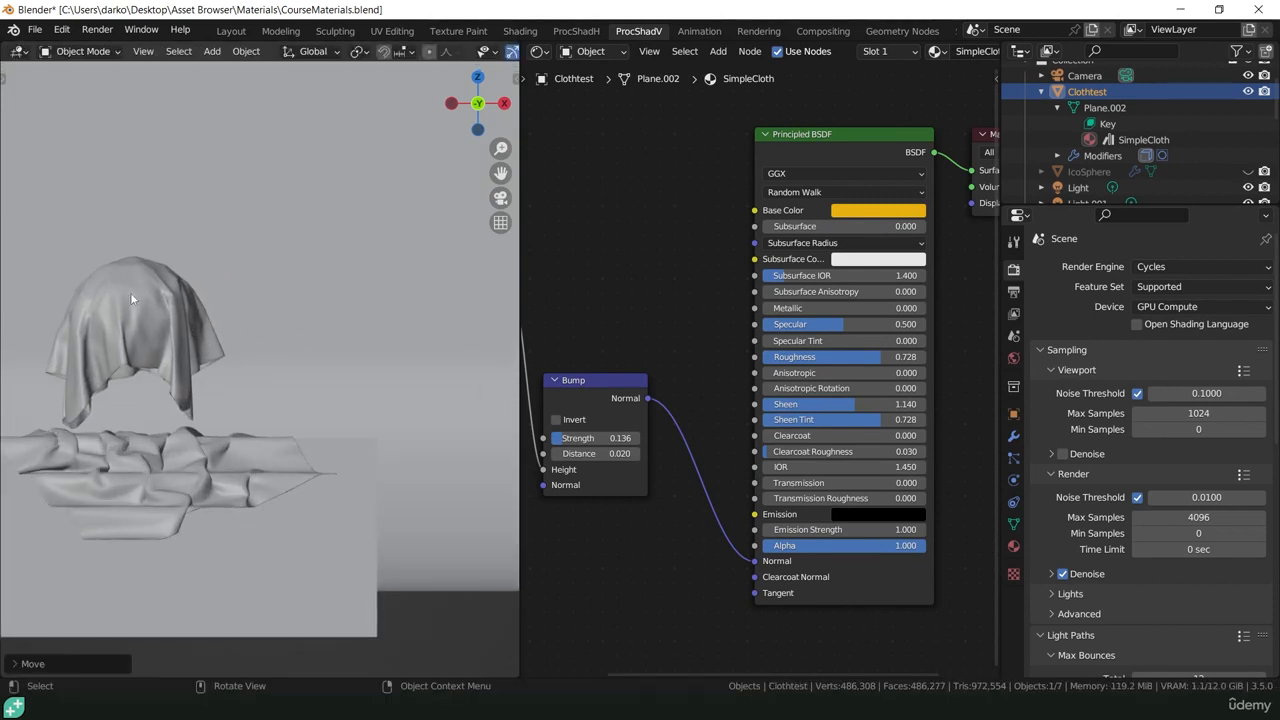
# - Switch the Shader Editor area to the Asset Browser and look through its assets and available libraries
pyautogui.click(540, 51)
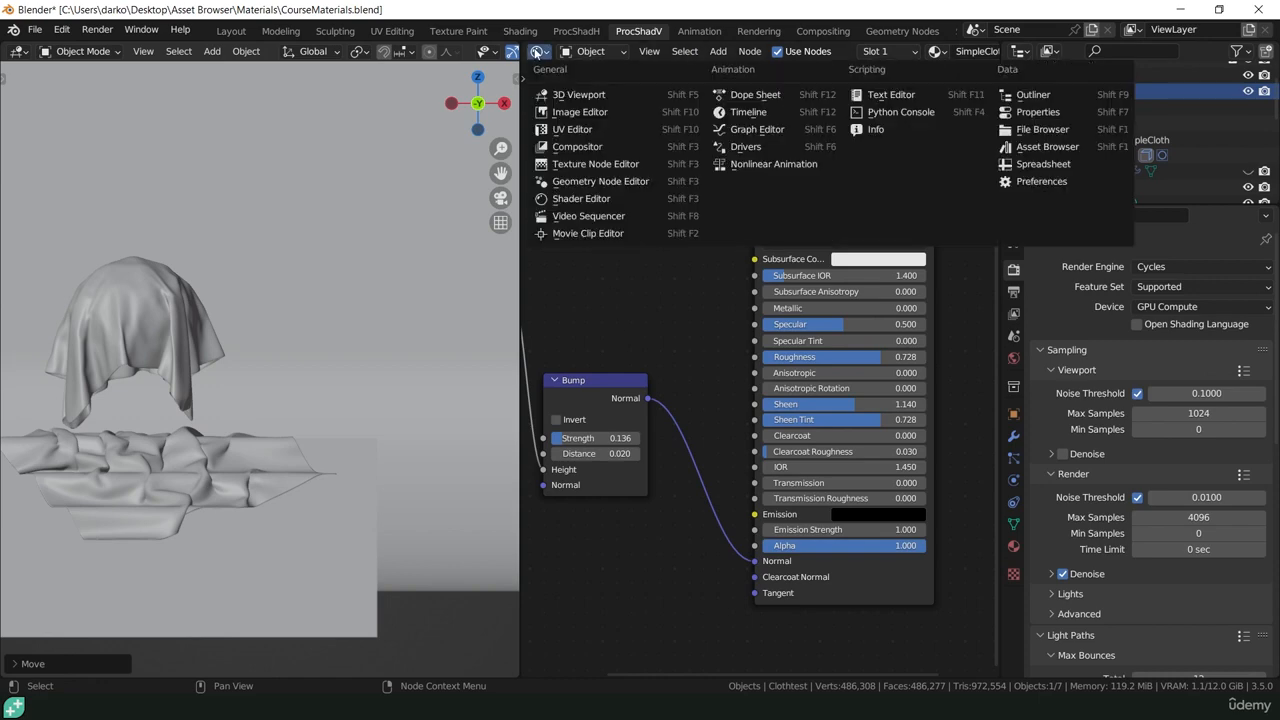
pyautogui.click(1047, 146)
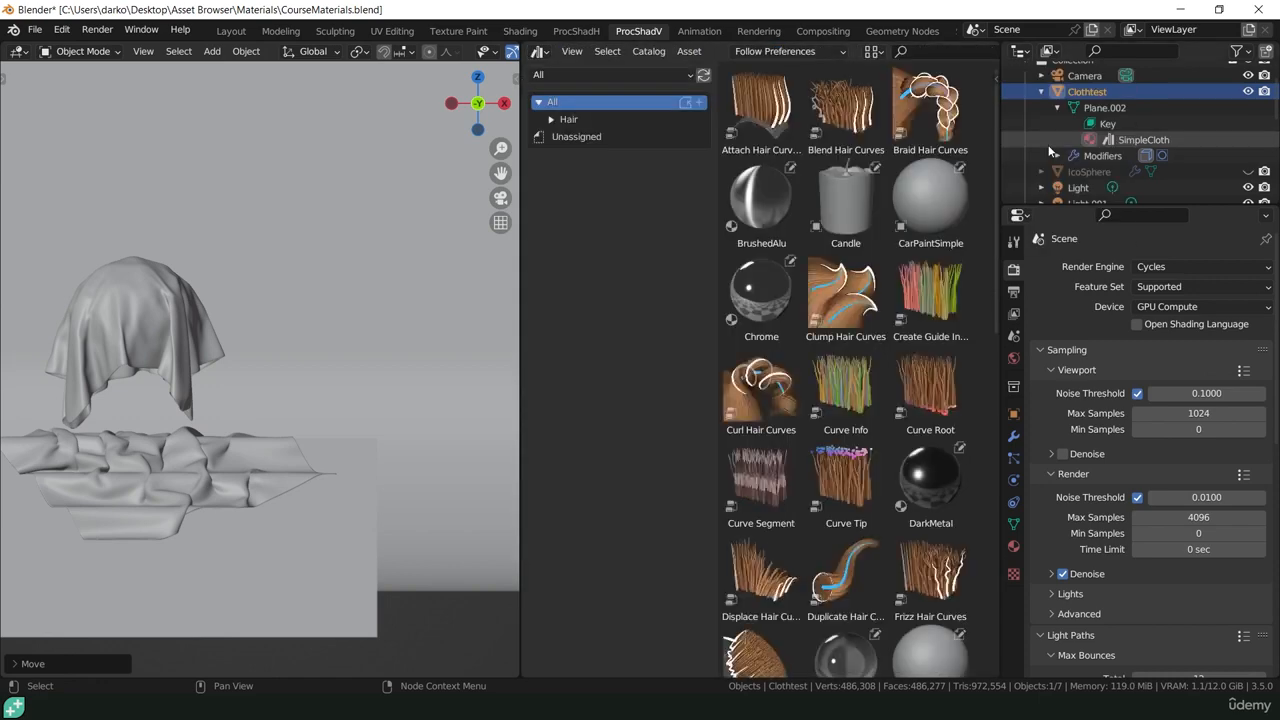
pyautogui.scroll(-15, 917, 393)
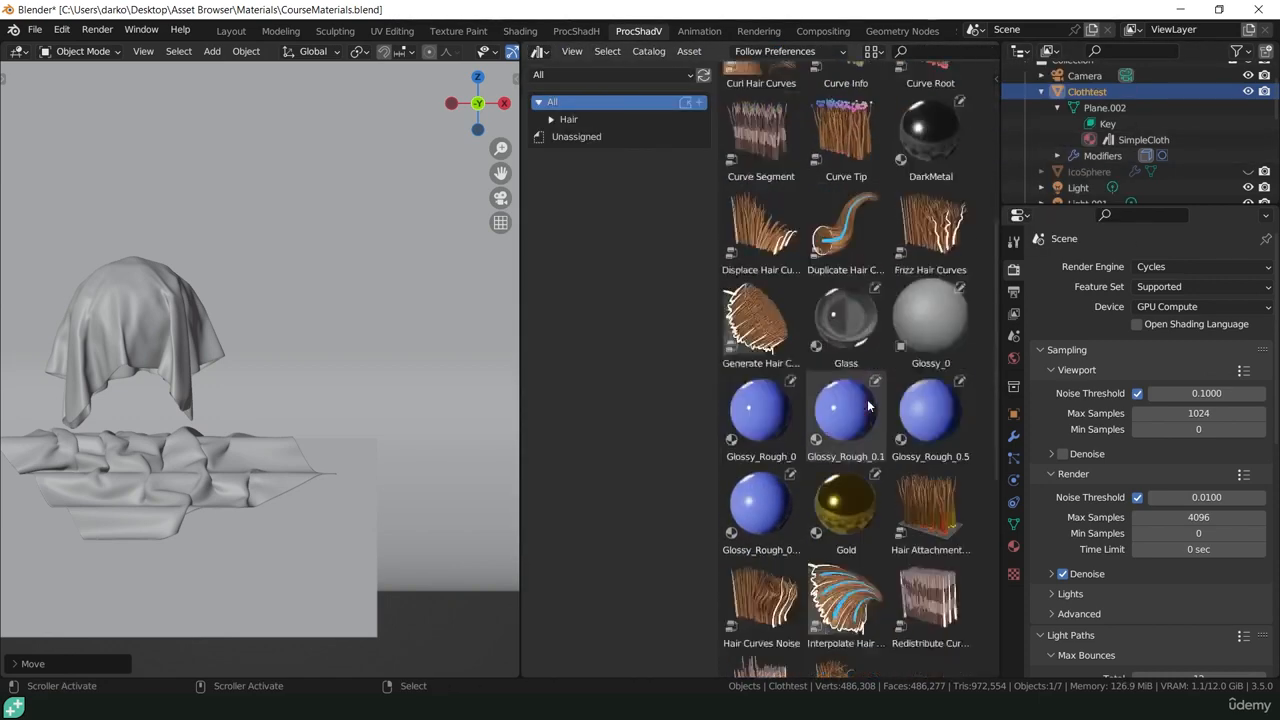
pyautogui.scroll(-1, 868, 404)
pyautogui.scroll(4, 868, 404)
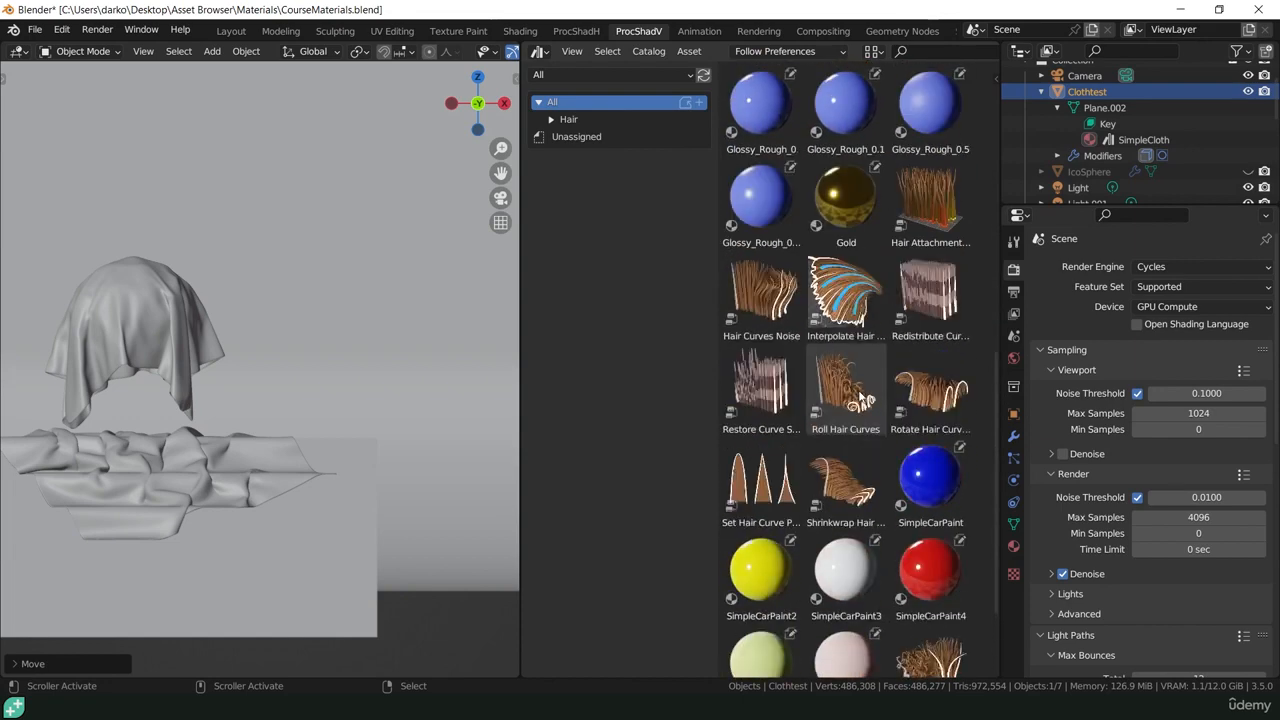
pyautogui.click(549, 76)
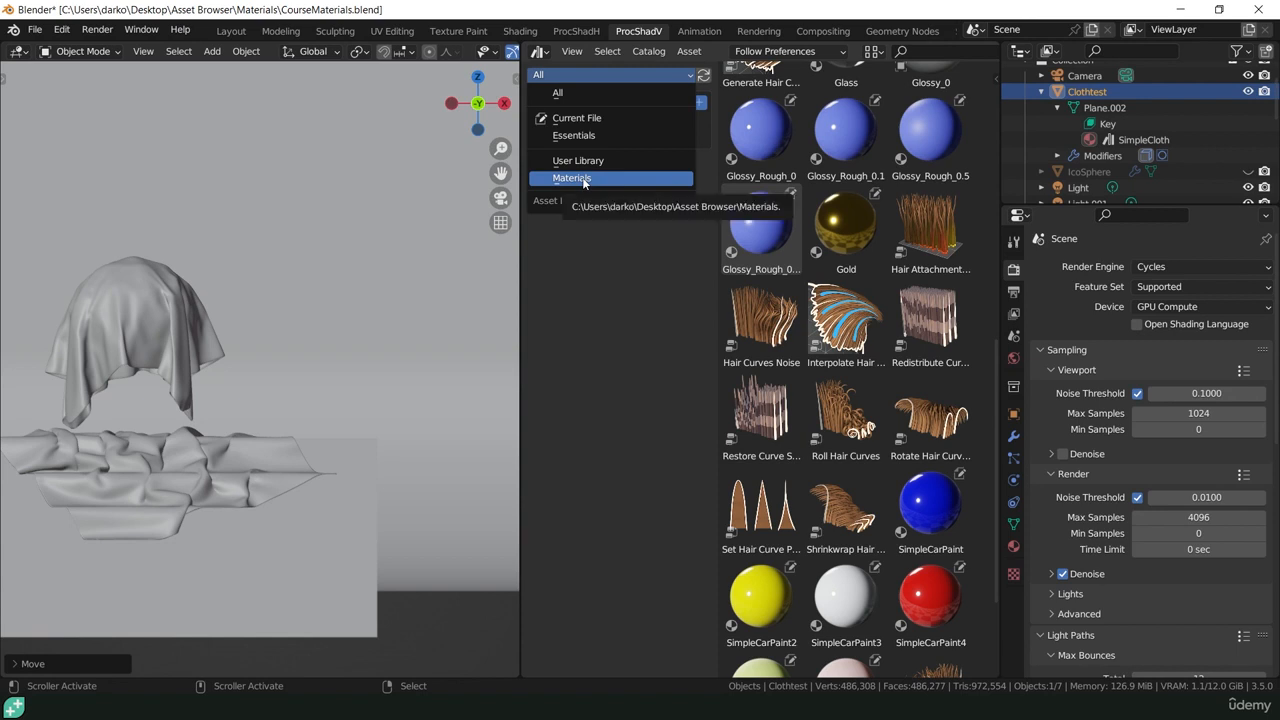
pyautogui.click(608, 264)
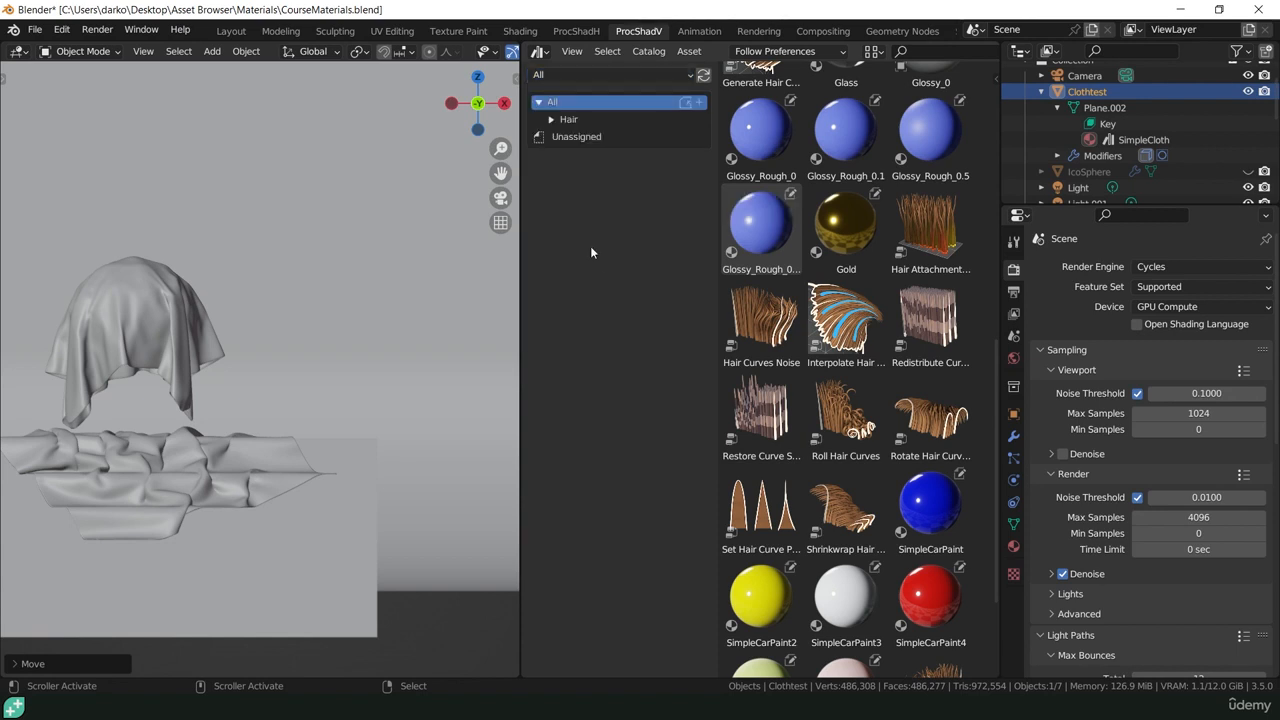
# - Register the Desktop\Asset Browser\Objects folder as a new asset library in the file path preferences and close the preferences
pyautogui.click(40, 30)
pyautogui.moveTo(57, 30)
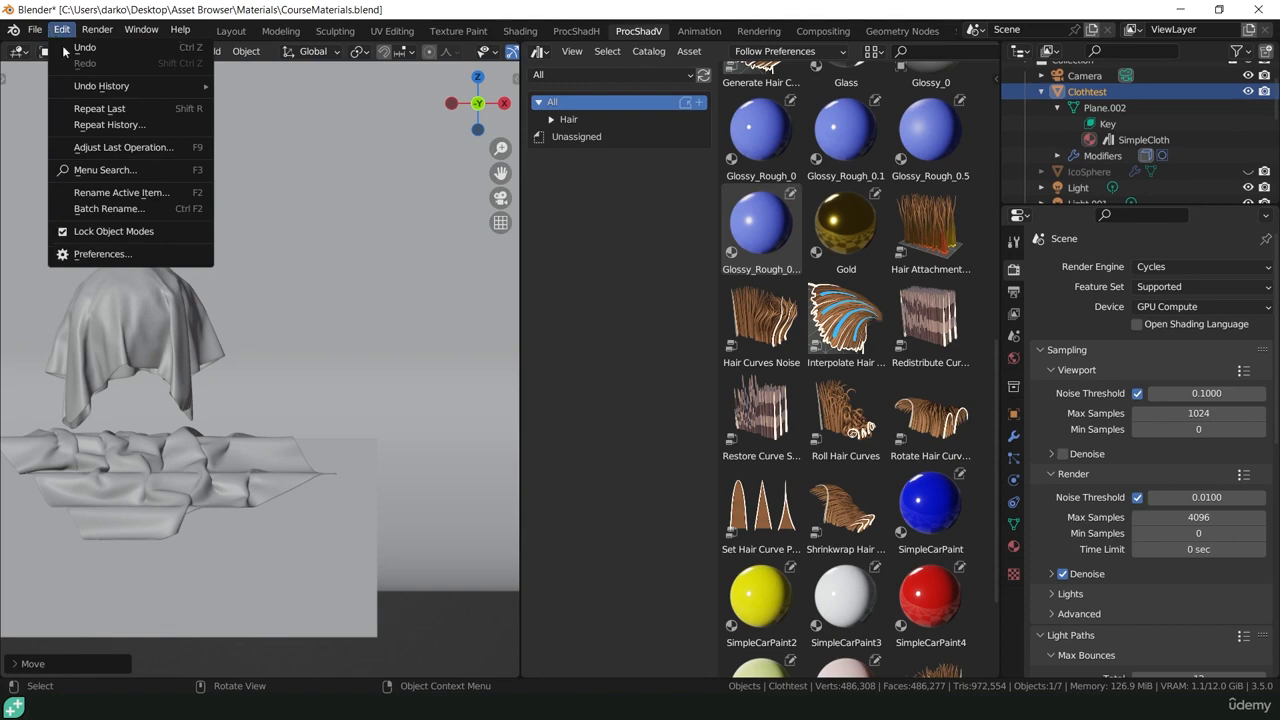
pyautogui.click(100, 254)
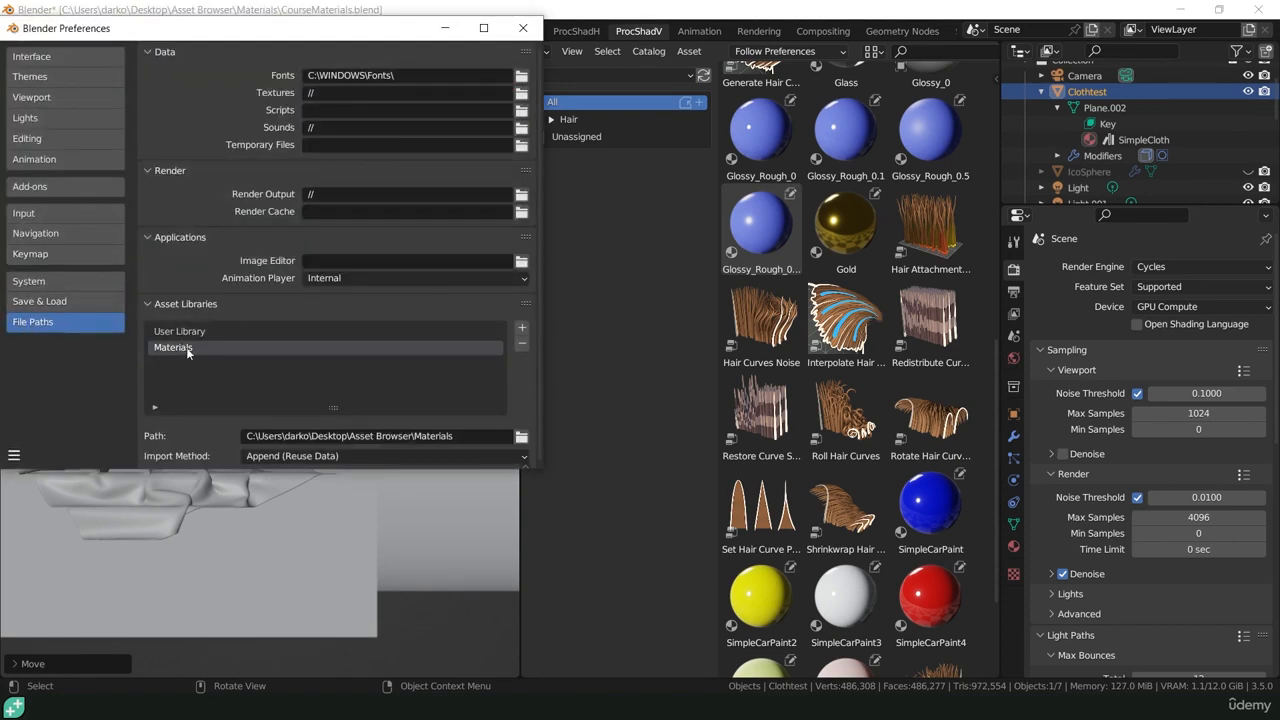
pyautogui.scroll(-1, 187, 346)
pyautogui.click(522, 325)
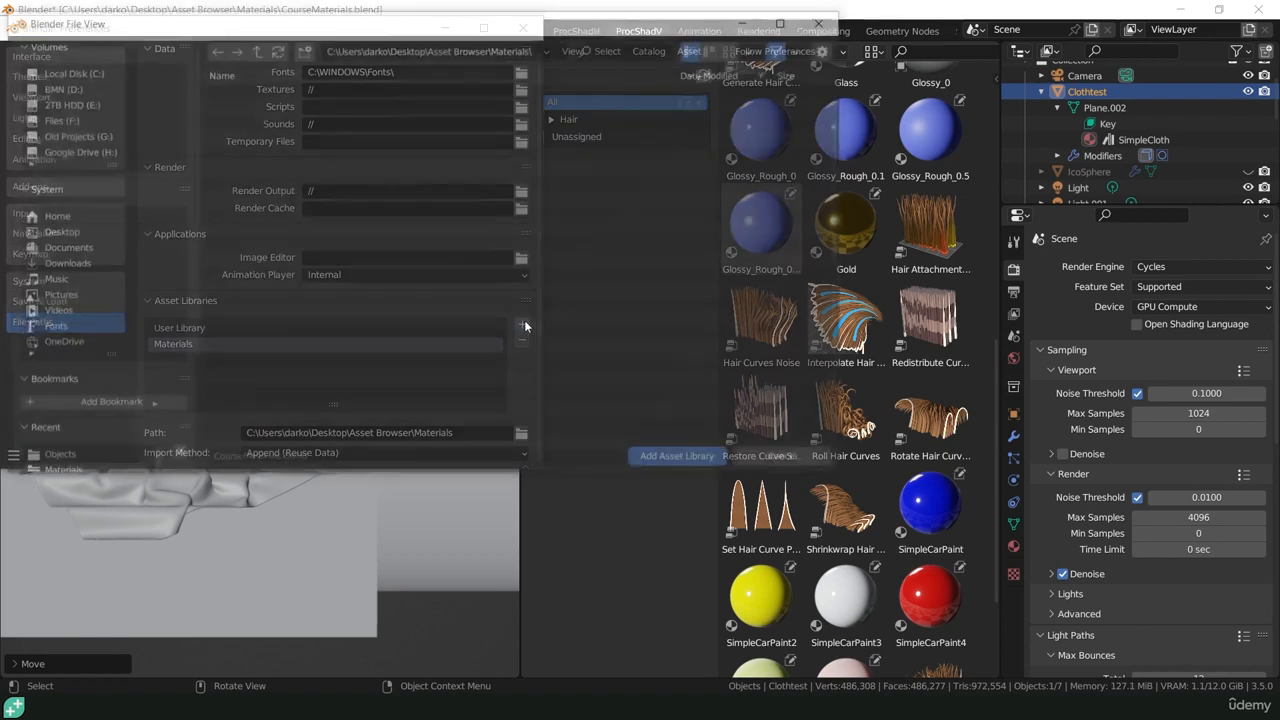
pyautogui.click(66, 233)
pyautogui.doubleClick(229, 90)
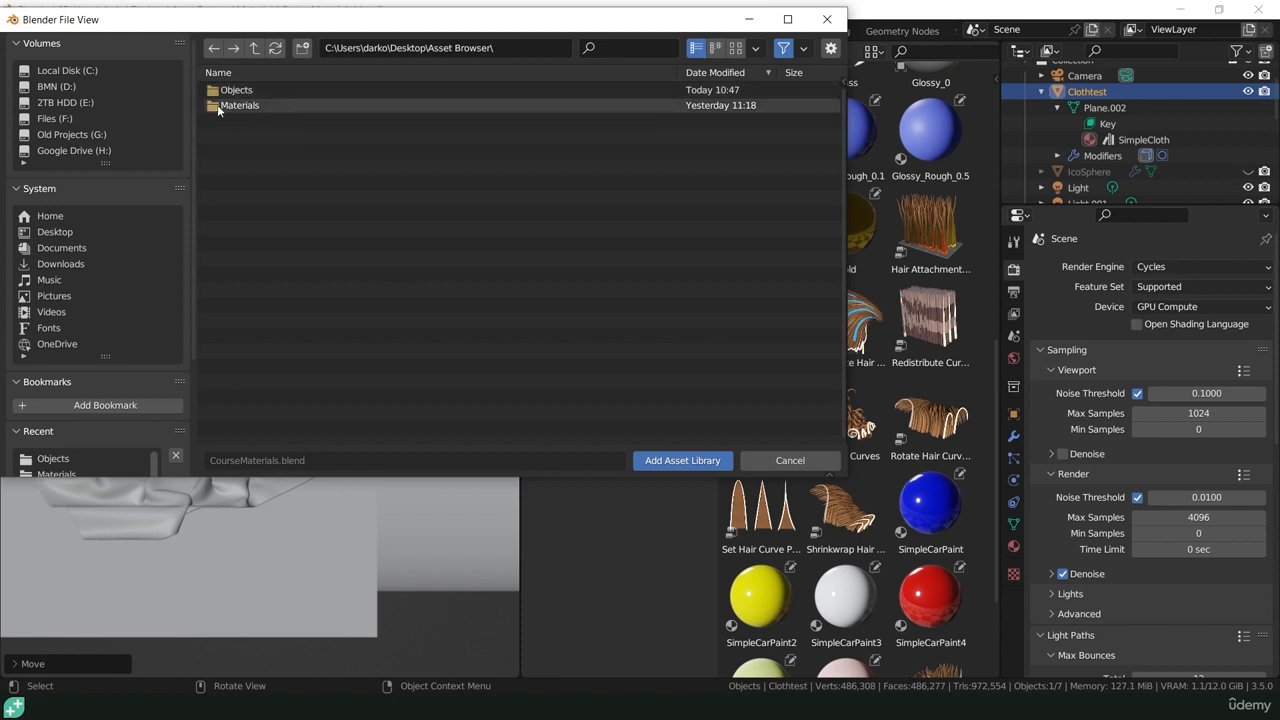
pyautogui.doubleClick(236, 91)
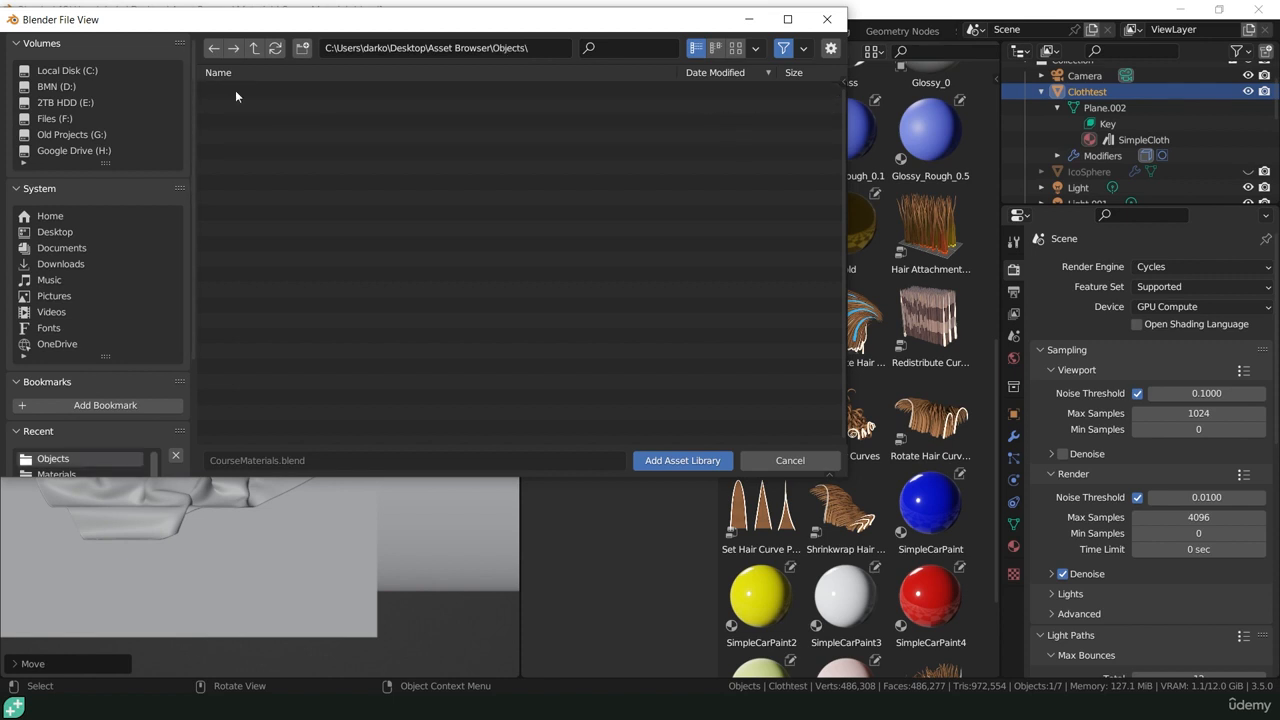
pyautogui.click(662, 461)
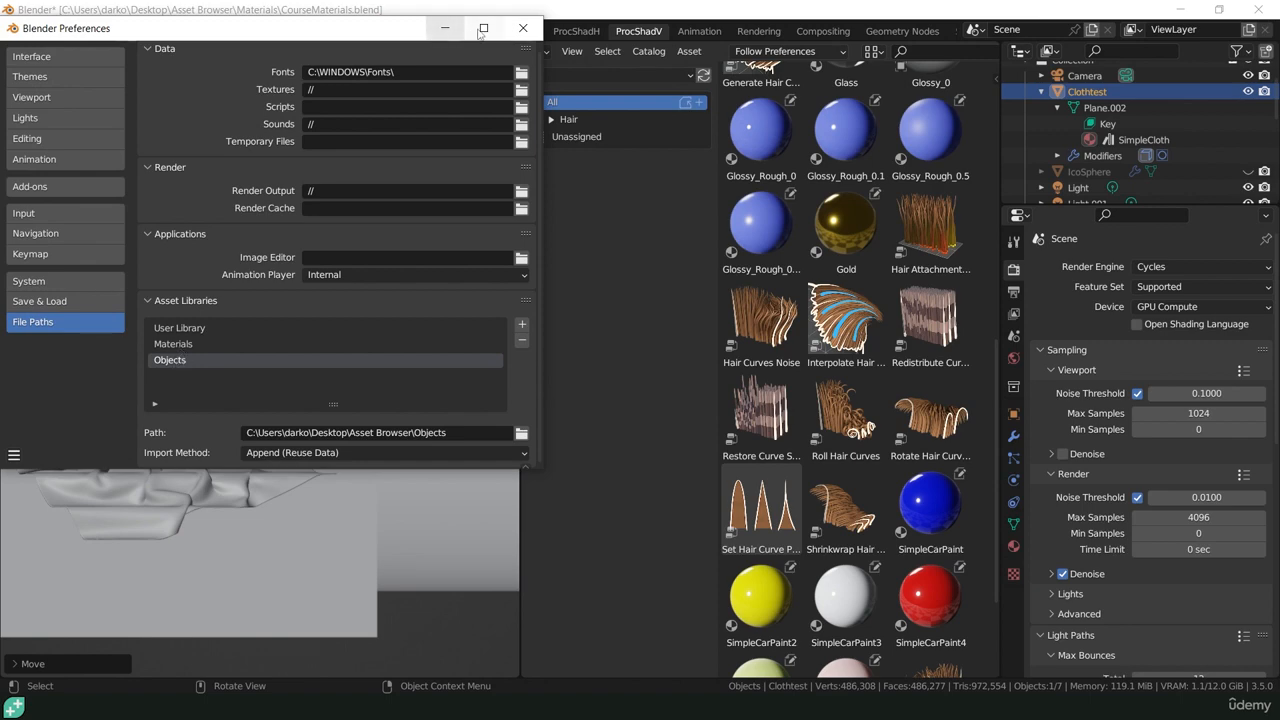
pyautogui.click(521, 31)
# - Switch the Asset Browser from all libraries to the Objects library
pyautogui.scroll(5, 872, 352)
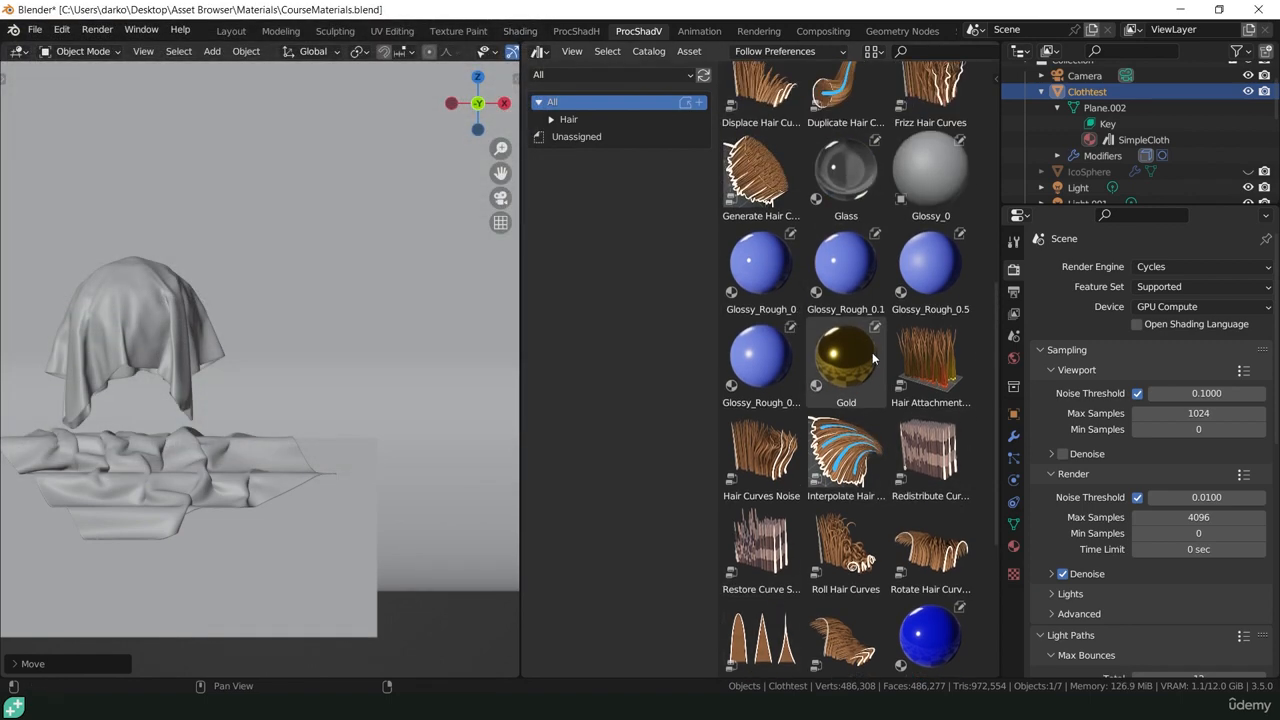
pyautogui.scroll(5, 851, 205)
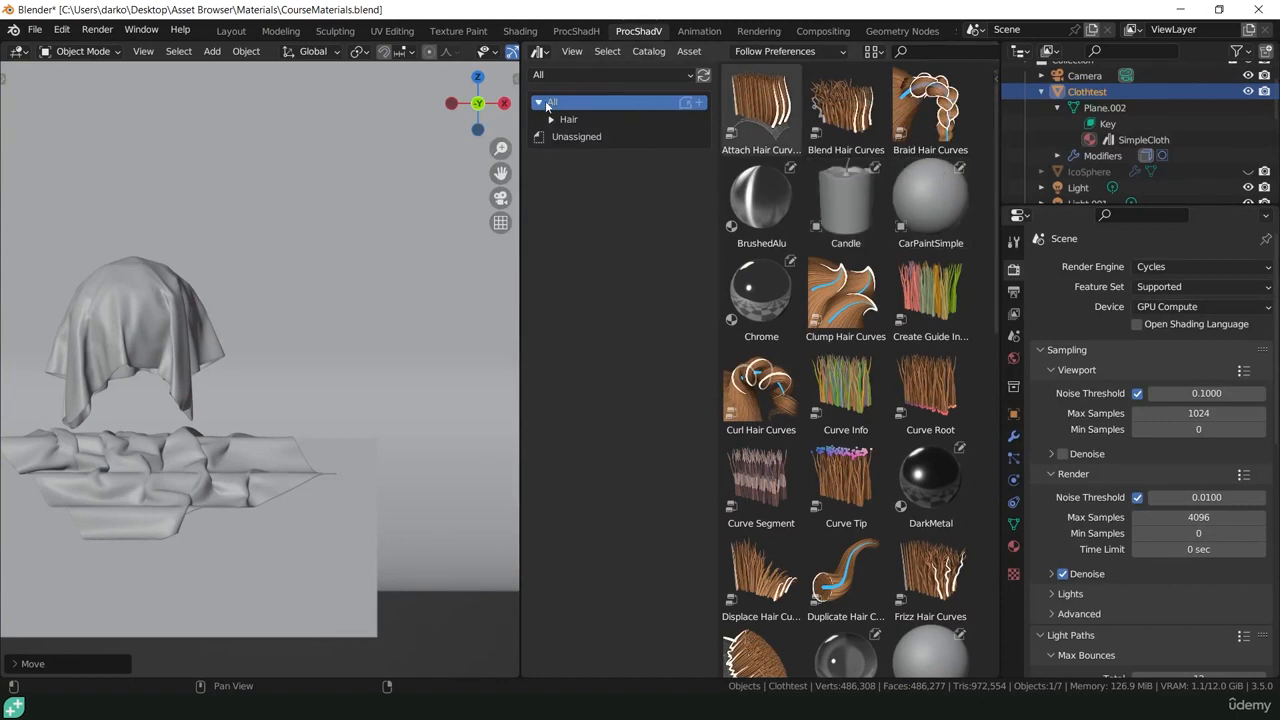
pyautogui.click(600, 75)
pyautogui.click(563, 196)
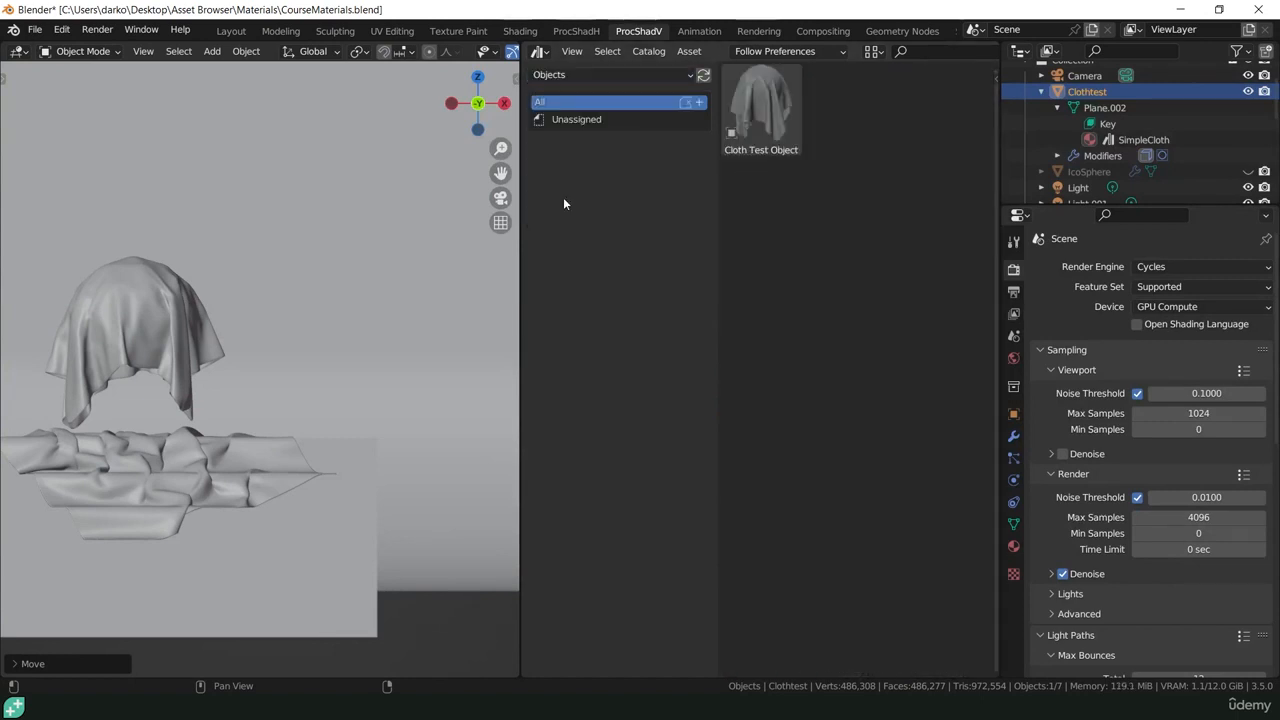
pyautogui.click(766, 102)
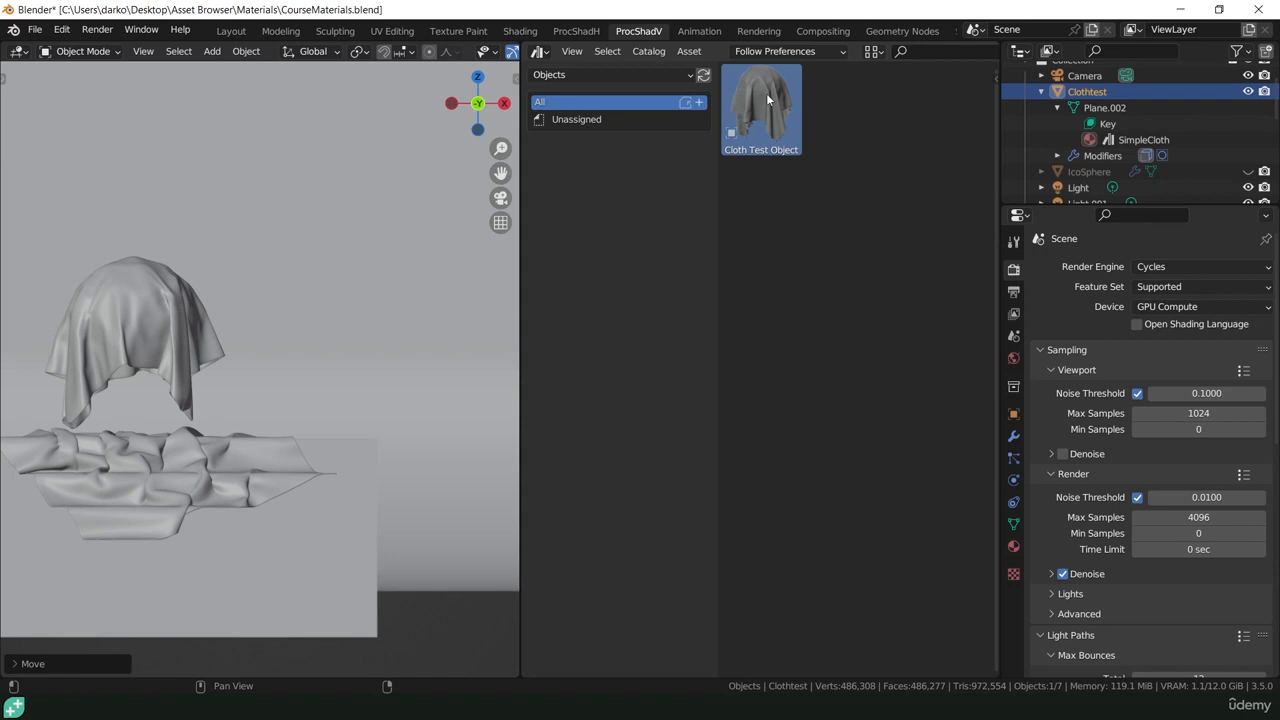
pyautogui.moveTo(766, 94); pyautogui.dragTo(322, 331)
pyautogui.moveTo(322, 331); pyautogui.dragTo(301, 388, button='middle')
pyautogui.hotkey('ctrl', 'z')
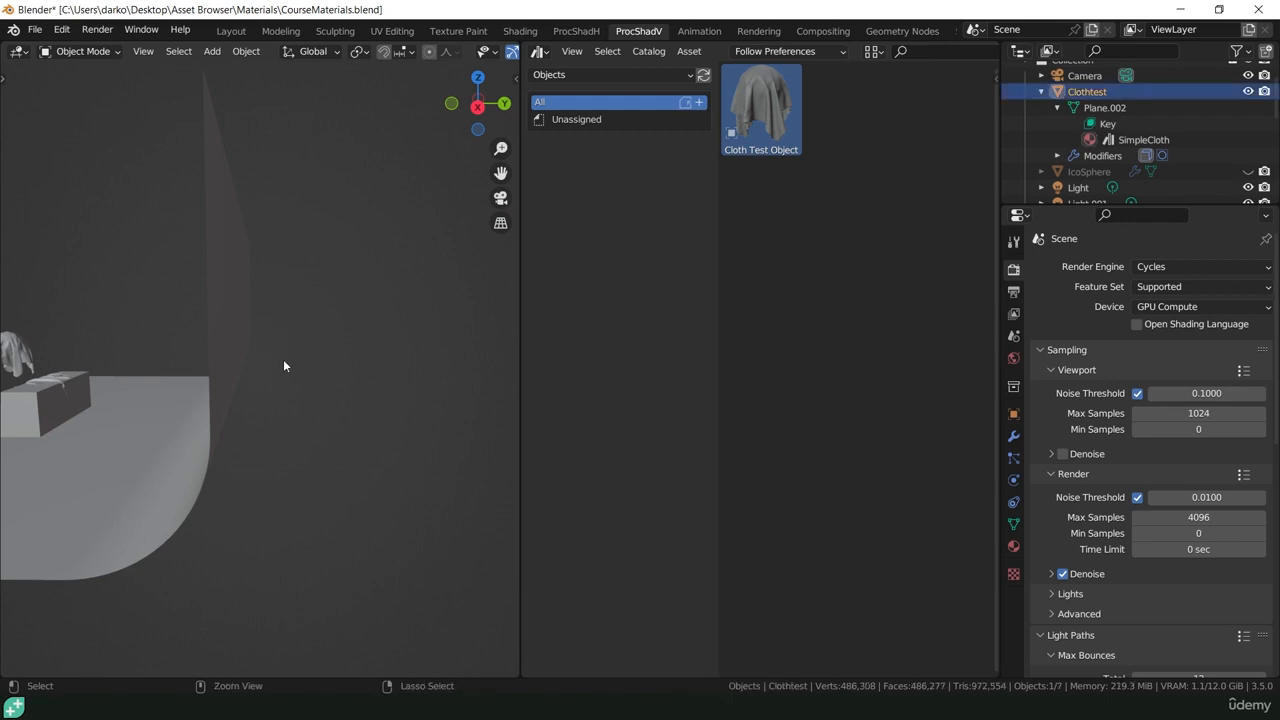
# - Place the Cloth Test Object asset from the Objects library into the scene near the backdrop
pyautogui.moveTo(244, 345); pyautogui.dragTo(304, 358, button='middle')
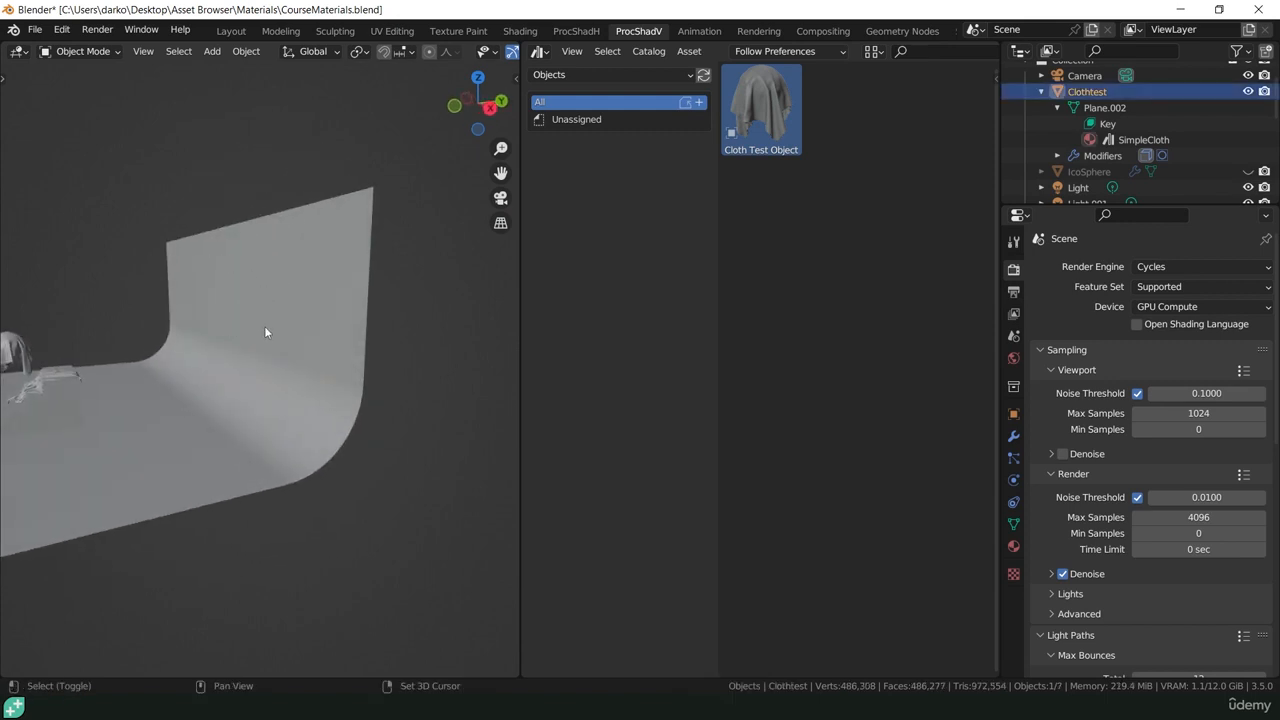
pyautogui.moveTo(760, 108); pyautogui.dragTo(128, 473)
pyautogui.moveTo(128, 473); pyautogui.dragTo(282, 439, button='middle')
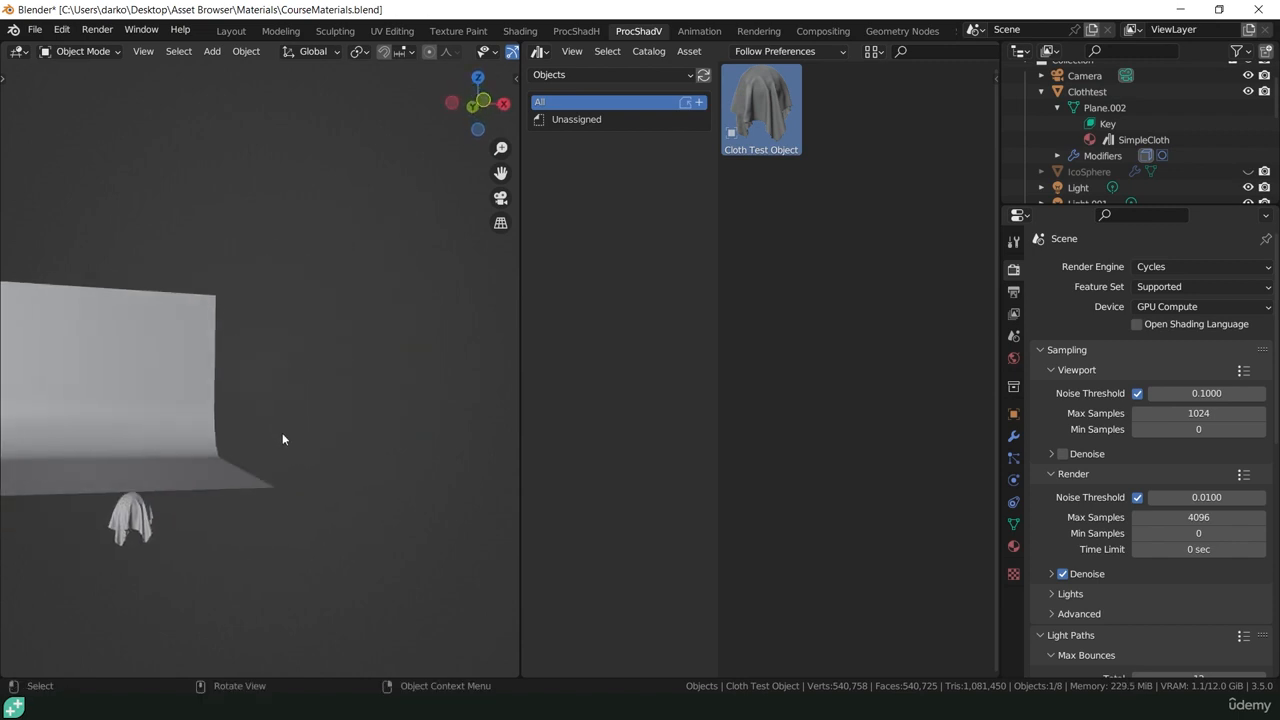
# - Move the placed Cloth Test Object up above the steps, close to the Clothtest object
pyautogui.press('KP_1')
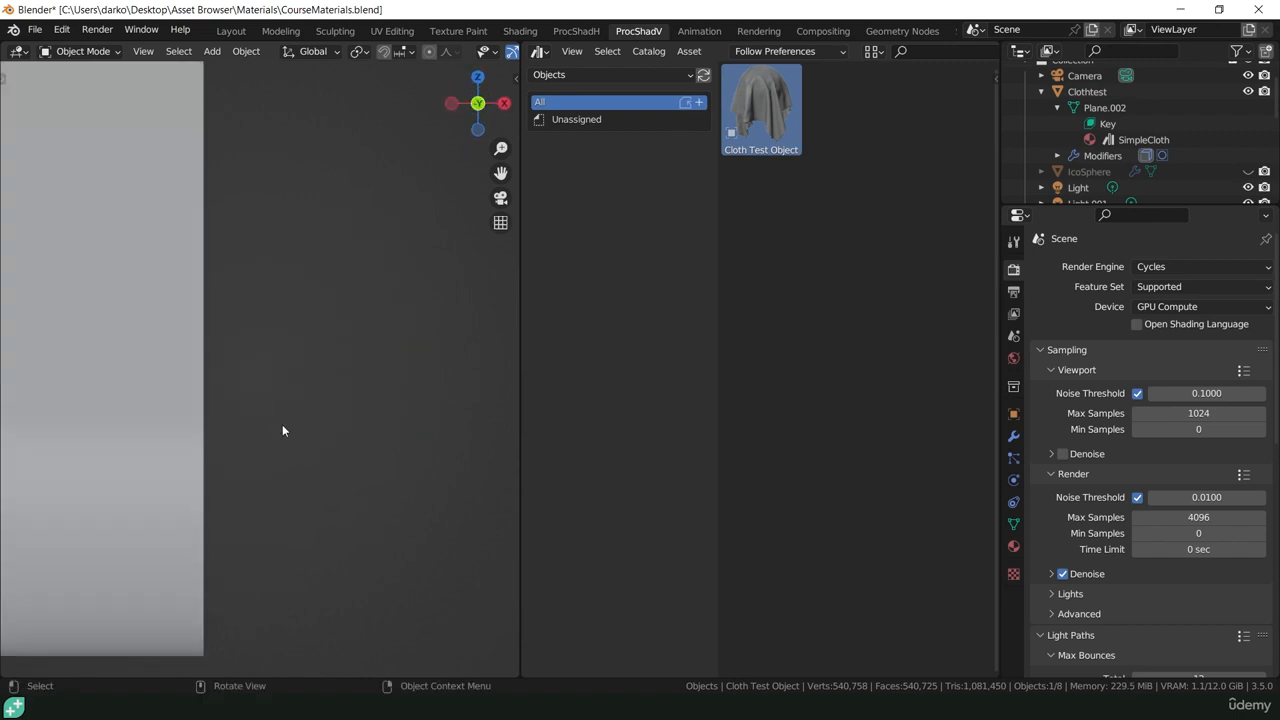
pyautogui.press('KP_0')
pyautogui.scroll(-4, 300, 430)
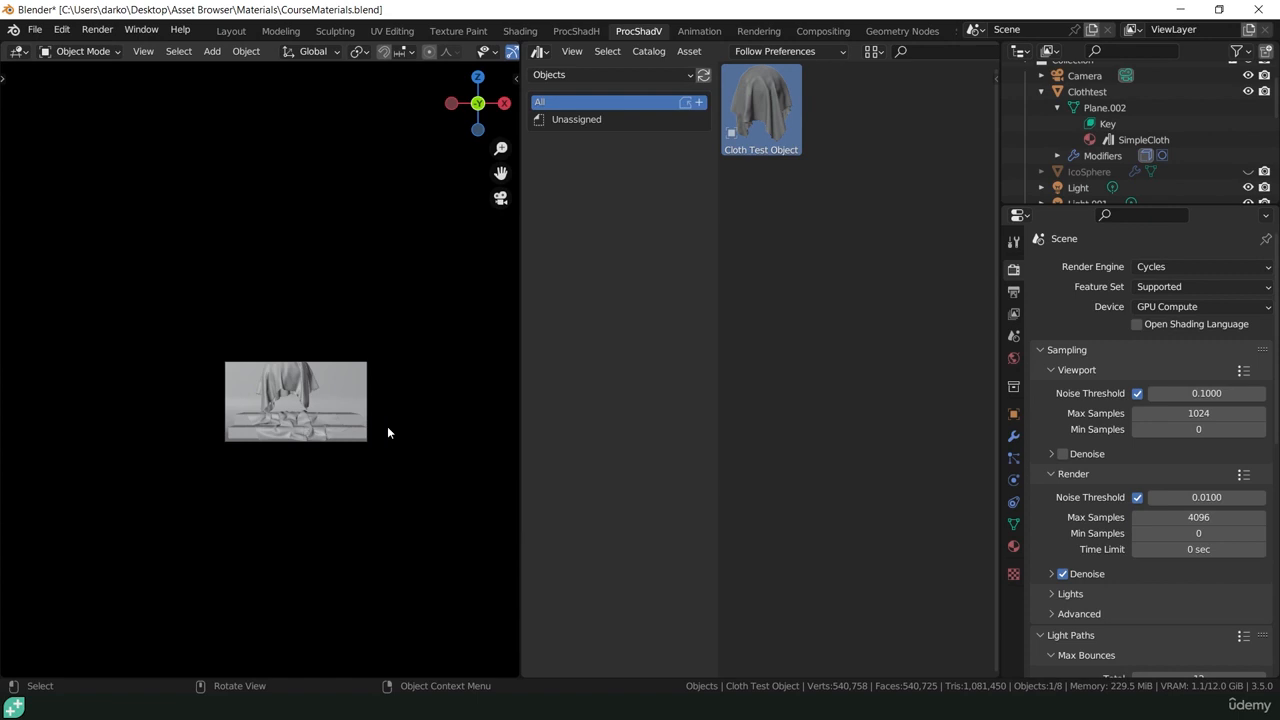
pyautogui.moveTo(384, 426); pyautogui.dragTo(308, 315, button='middle')
pyautogui.scroll(-3, 386, 426)
pyautogui.press('g')
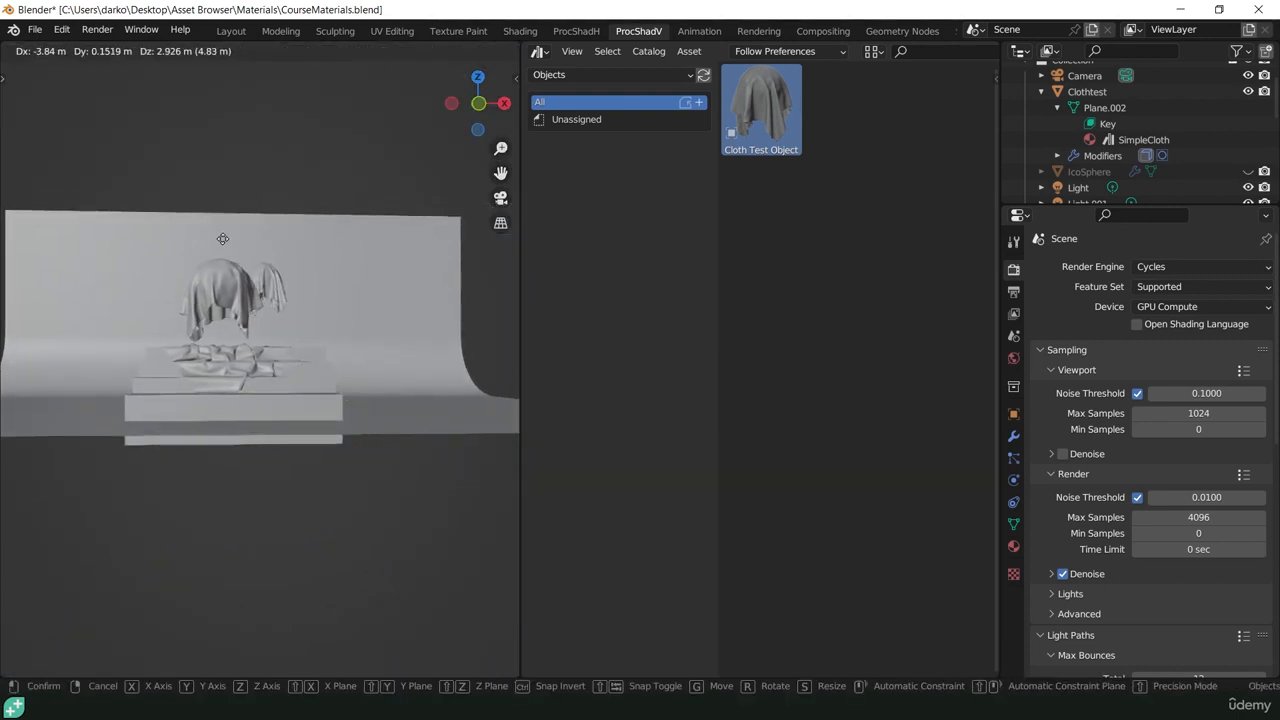
pyautogui.click(330, 298)
# - Move the Cloth Test Object about 0.6 m toward negative Y in the right side view
pyautogui.moveTo(334, 300); pyautogui.dragTo(218, 334, button='middle')
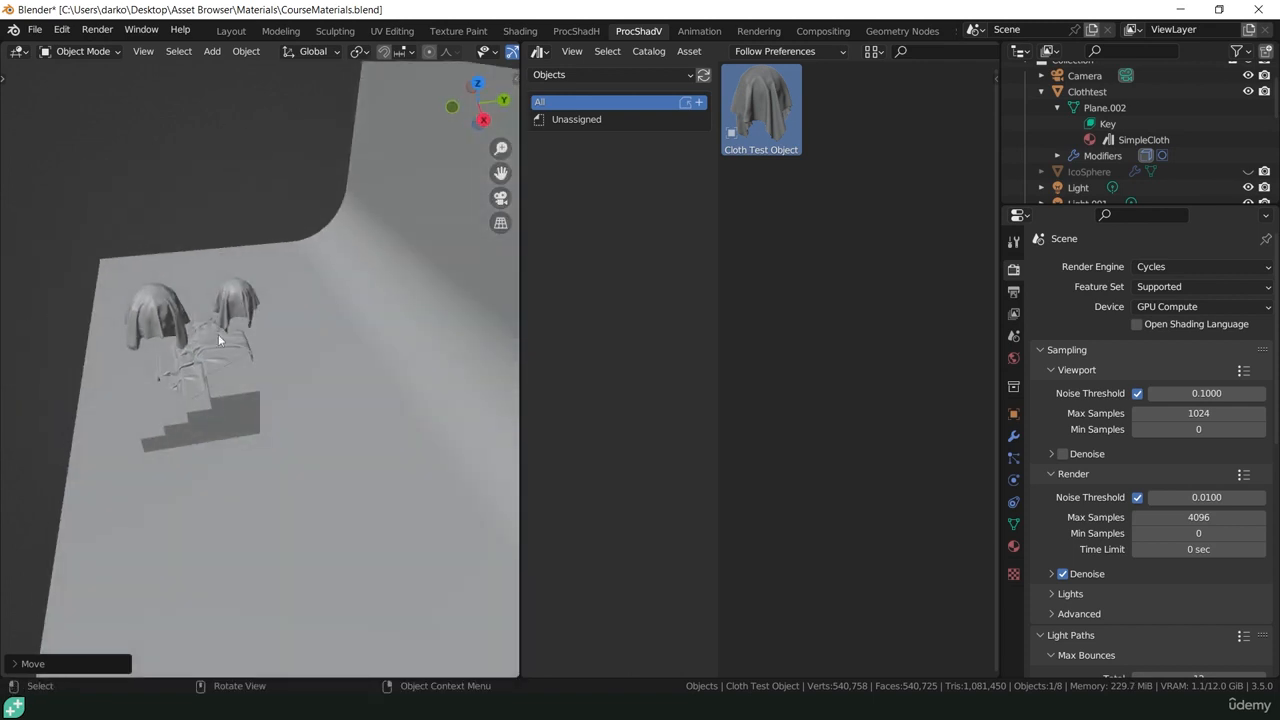
pyautogui.scroll(2, 220, 332)
pyautogui.press('KP_1')
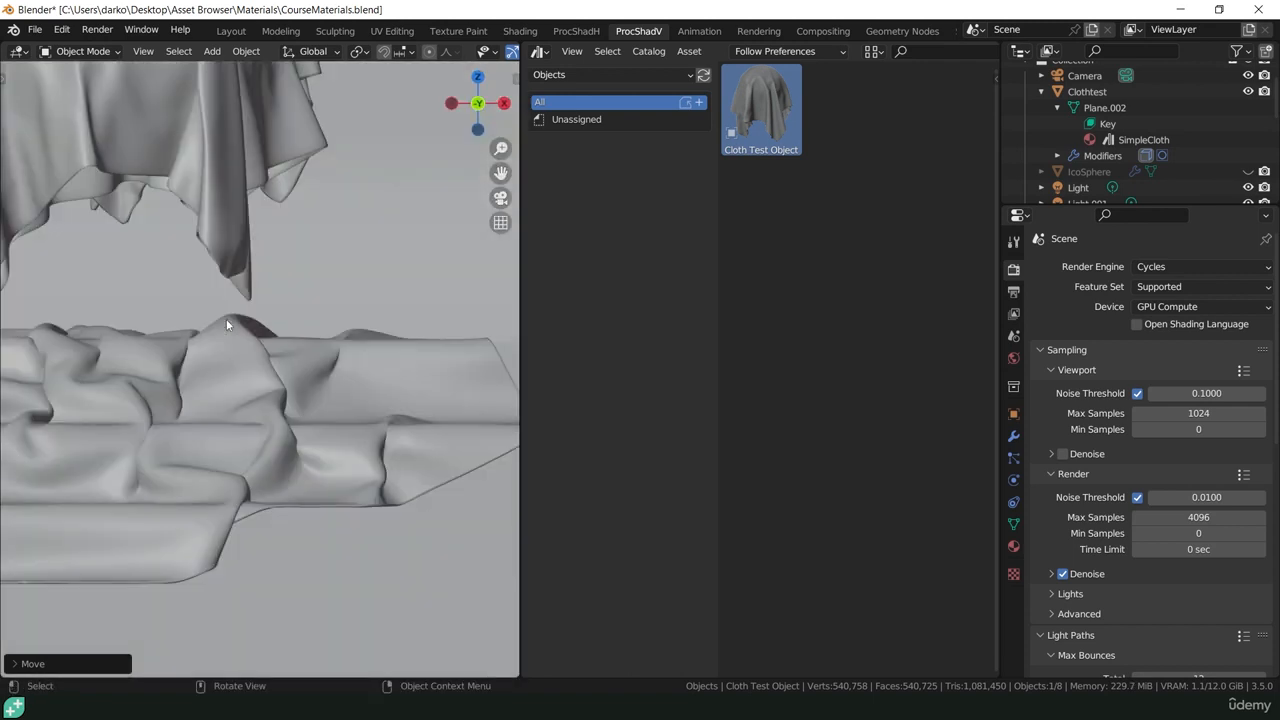
pyautogui.press('KP_3')
pyautogui.scroll(-4, 182, 154)
pyautogui.scroll(-4, 269, 286)
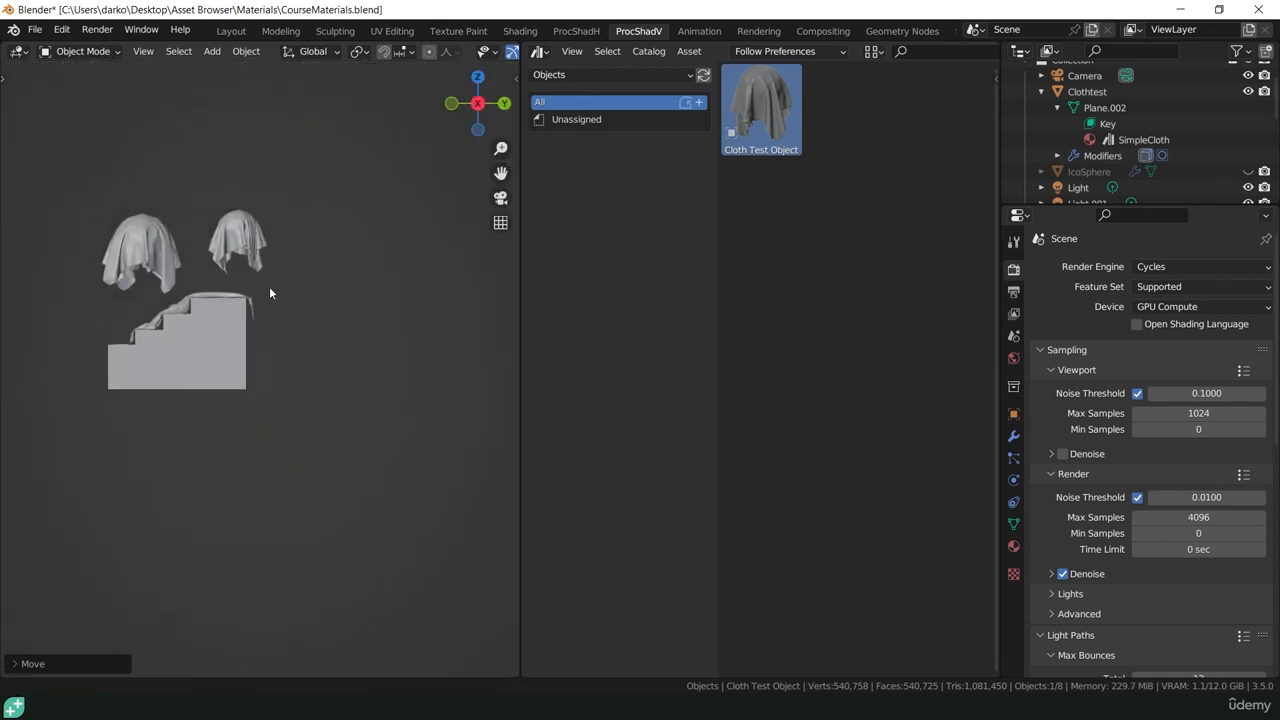
pyautogui.press('g')
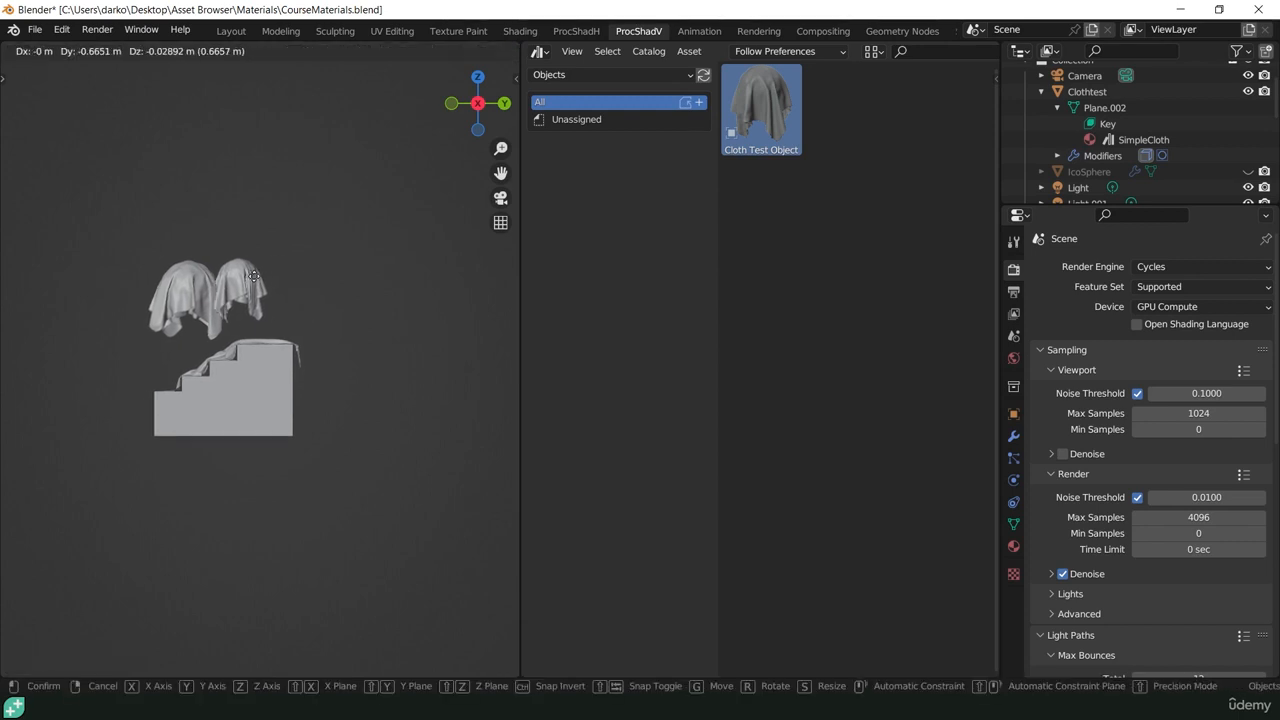
pyautogui.click(257, 275)
# - Move the Clothtest object about 0.8 m along positive Y in side view and lower it about 0.3 m in camera view
pyautogui.click(186, 281)
pyautogui.press('g')
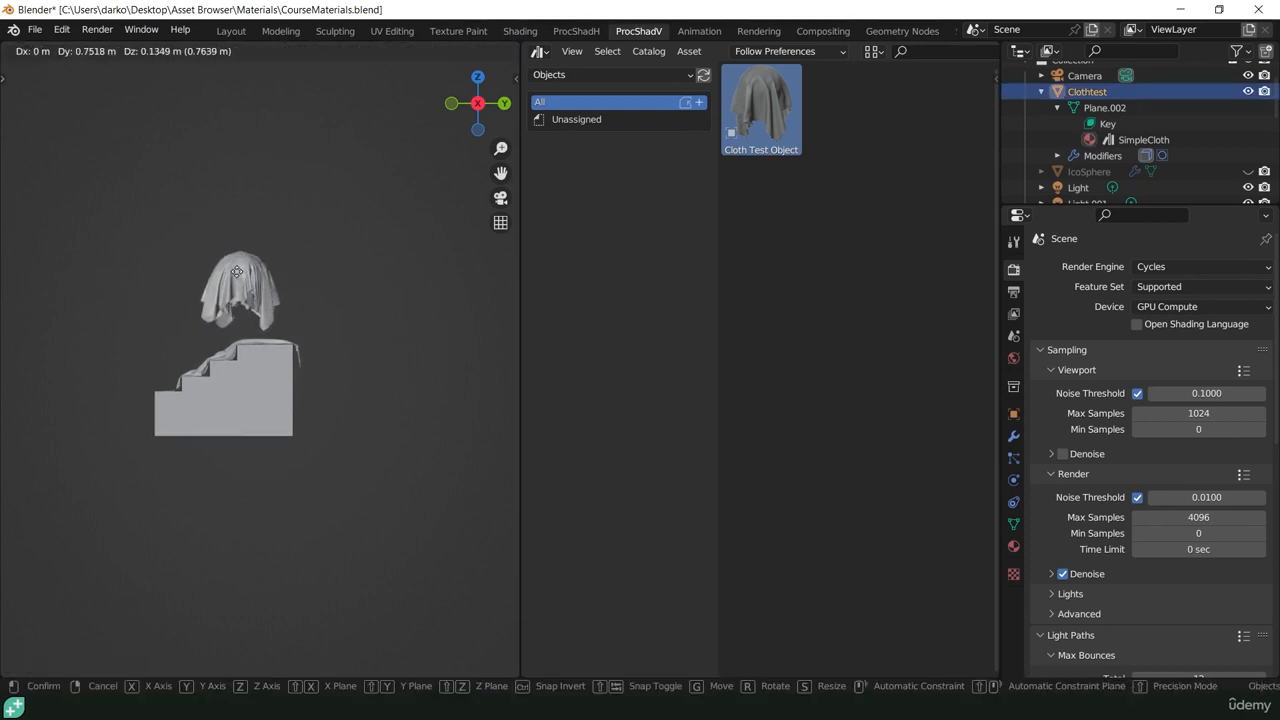
pyautogui.click(239, 270)
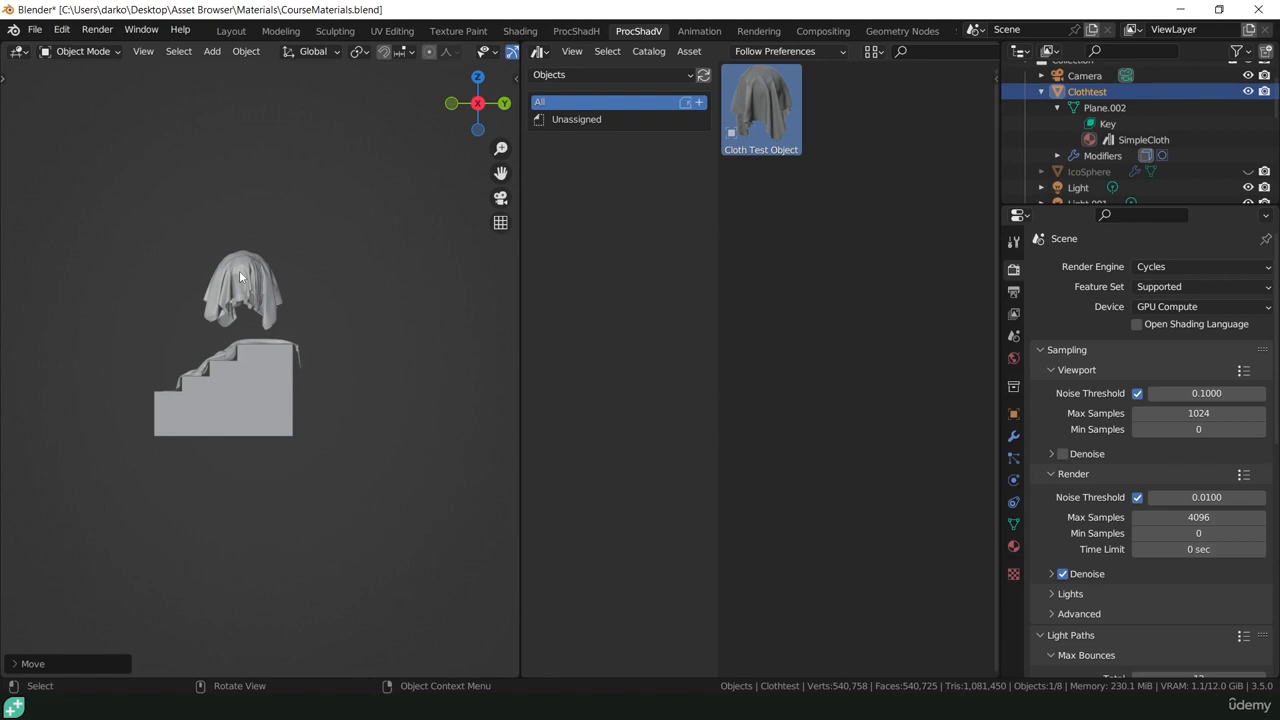
pyautogui.press('KP_0')
pyautogui.scroll(3, 274, 354)
pyautogui.scroll(3, 306, 388)
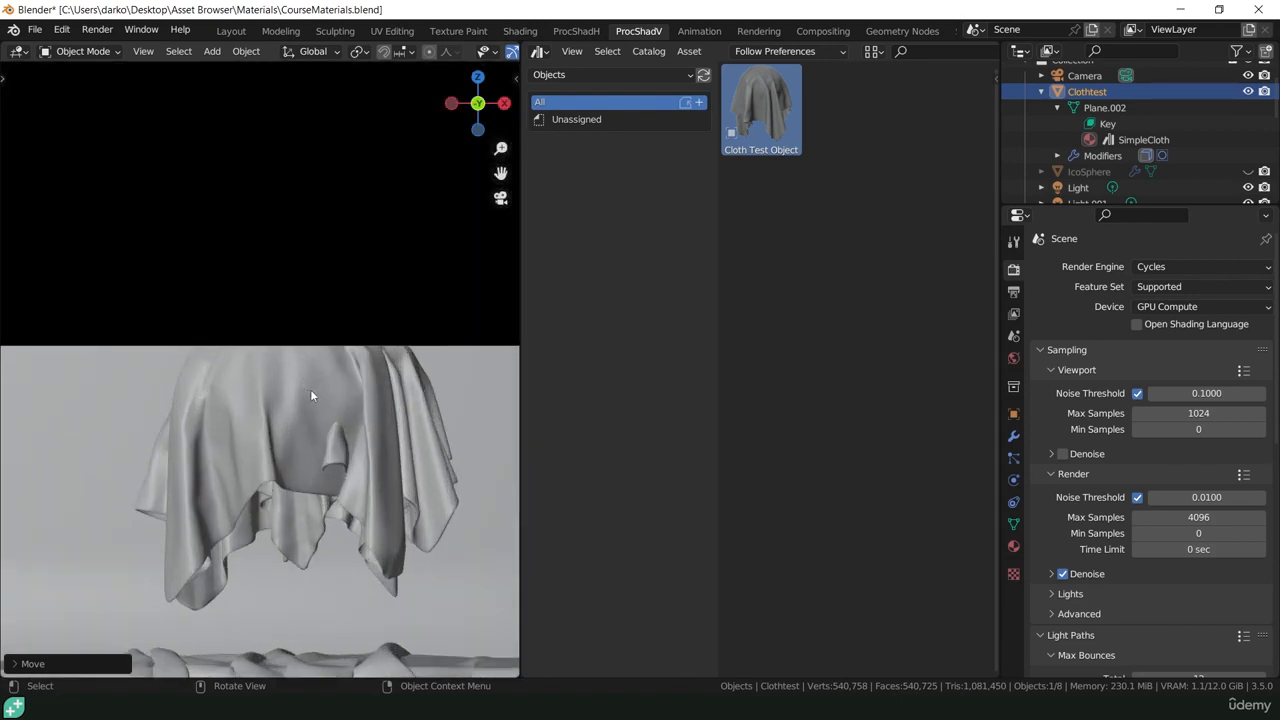
pyautogui.press('g')
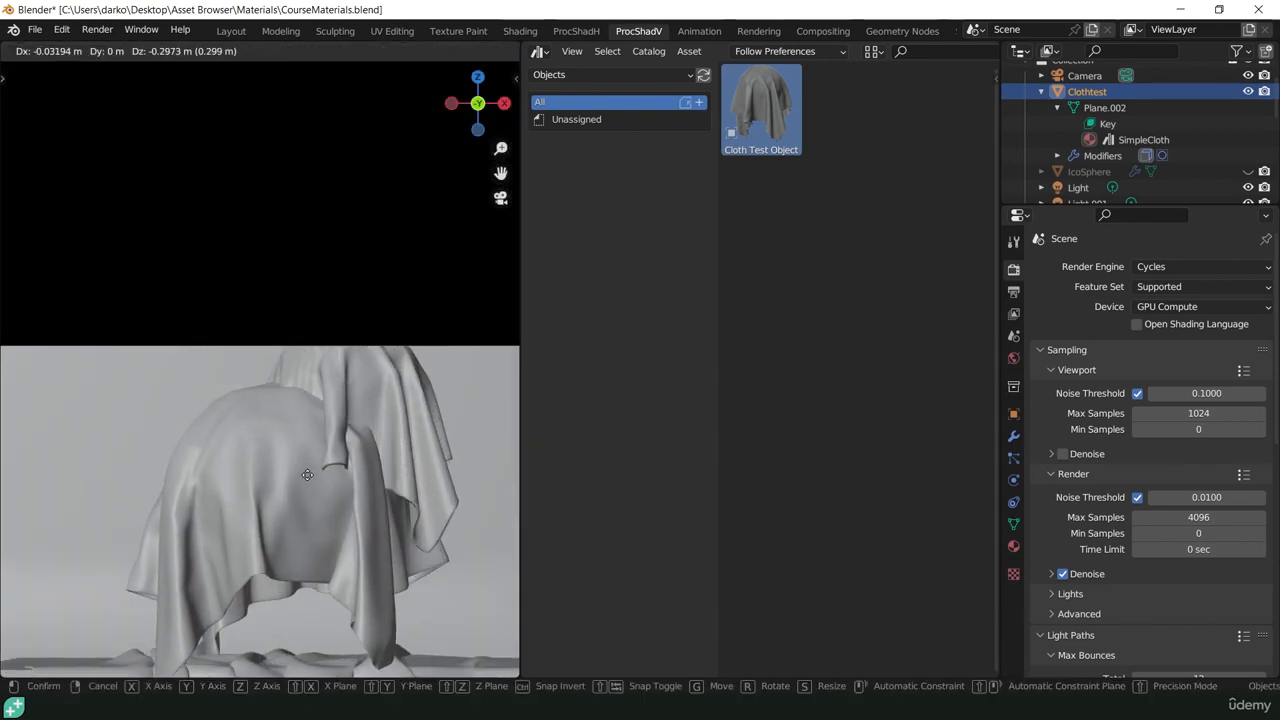
pyautogui.click(305, 471)
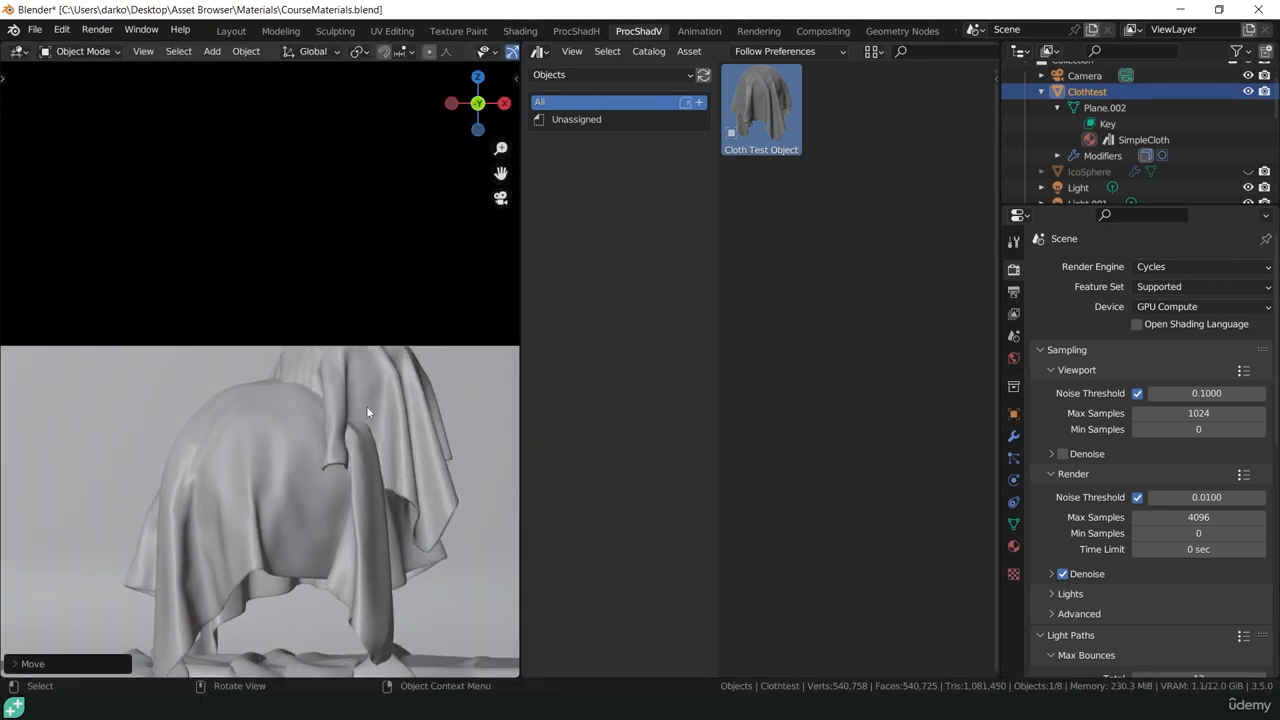
# - Align the Cloth Test Object over the Clothtest object in camera view, scaling it up about 1.2 times and raising it about 0.25 m
pyautogui.click(384, 381)
pyautogui.press('g')
pyautogui.click(321, 461)
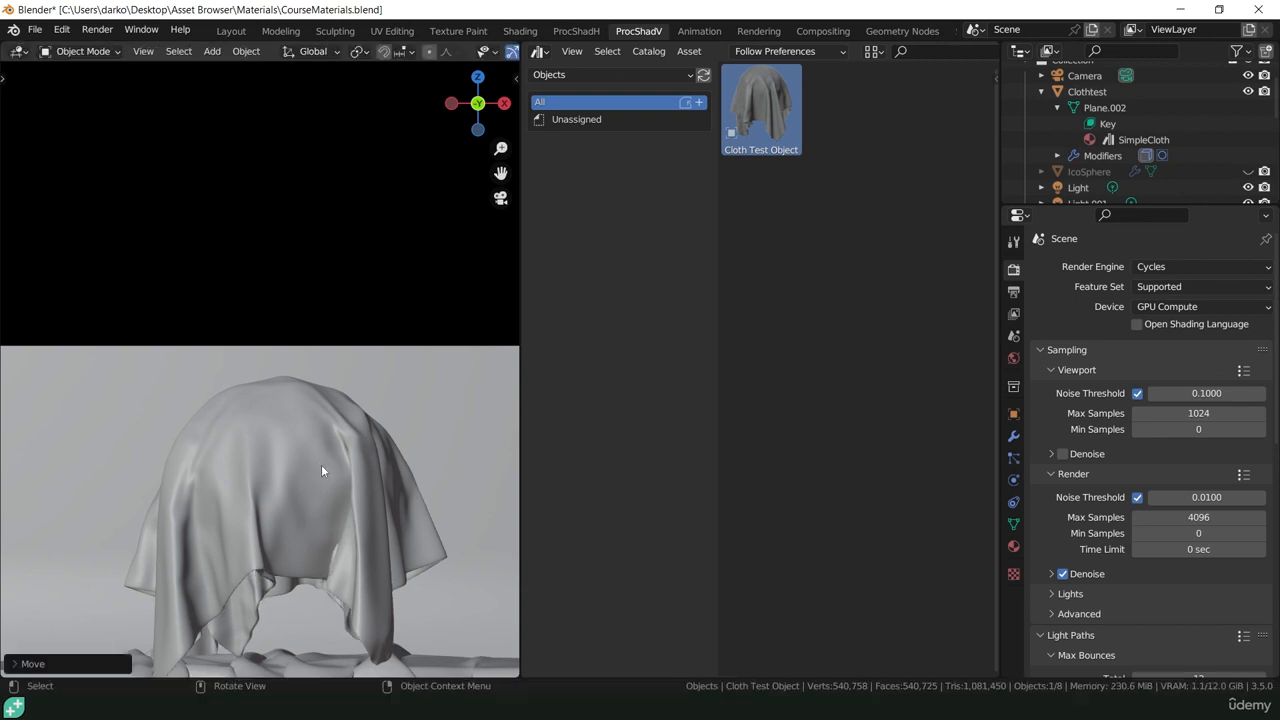
pyautogui.press('s')
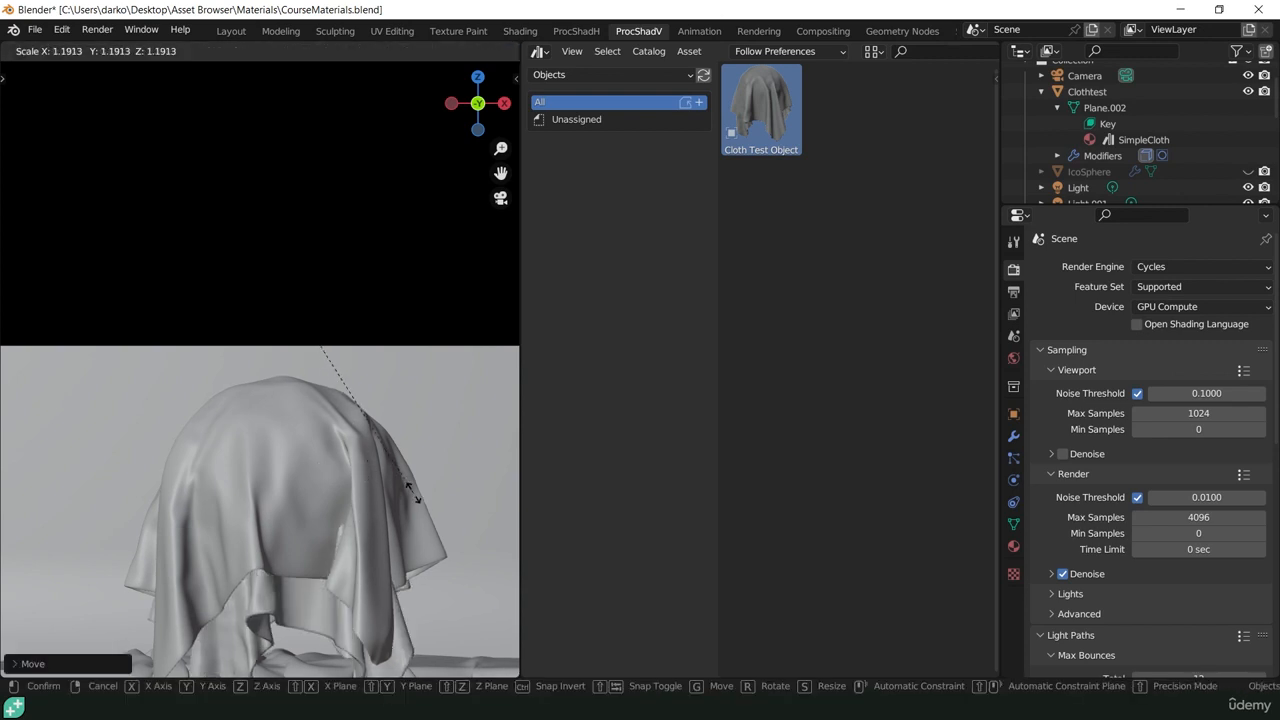
pyautogui.click(426, 514)
pyautogui.press('g')
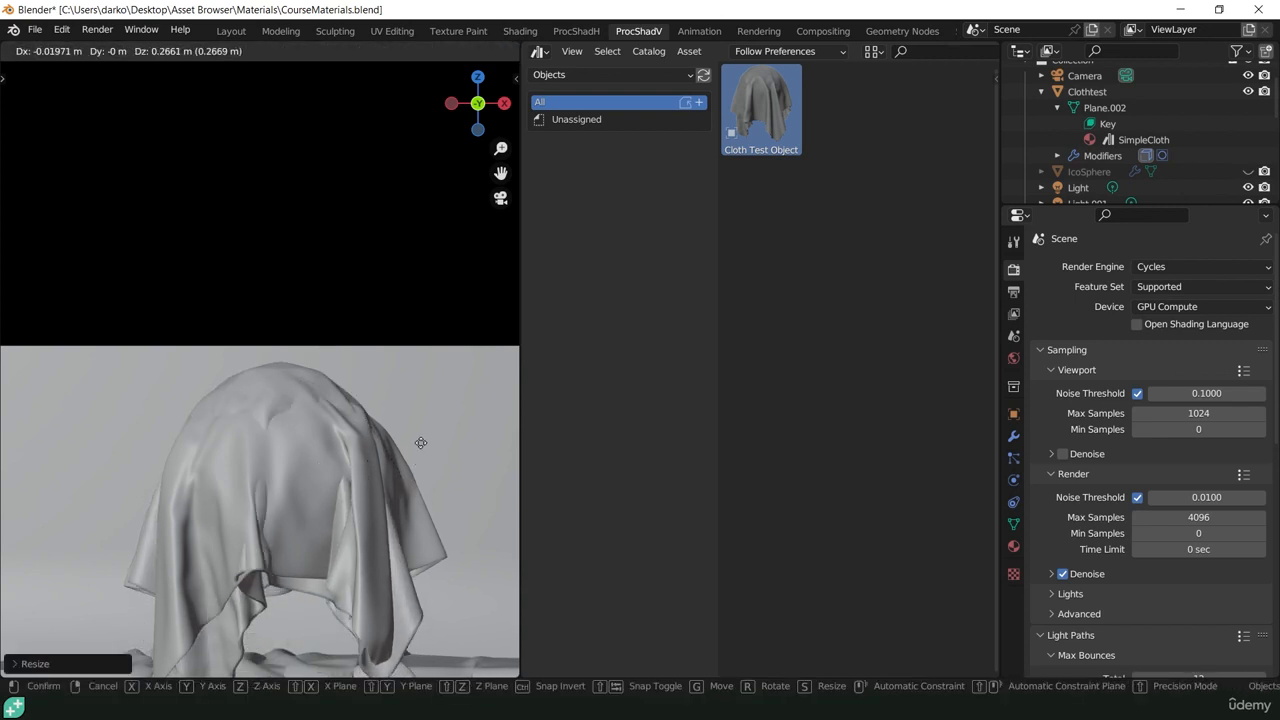
pyautogui.click(400, 450)
# - Hide the original Clothtest object so only the Cloth Test Object asset hangs above the steps
pyautogui.click(378, 444)
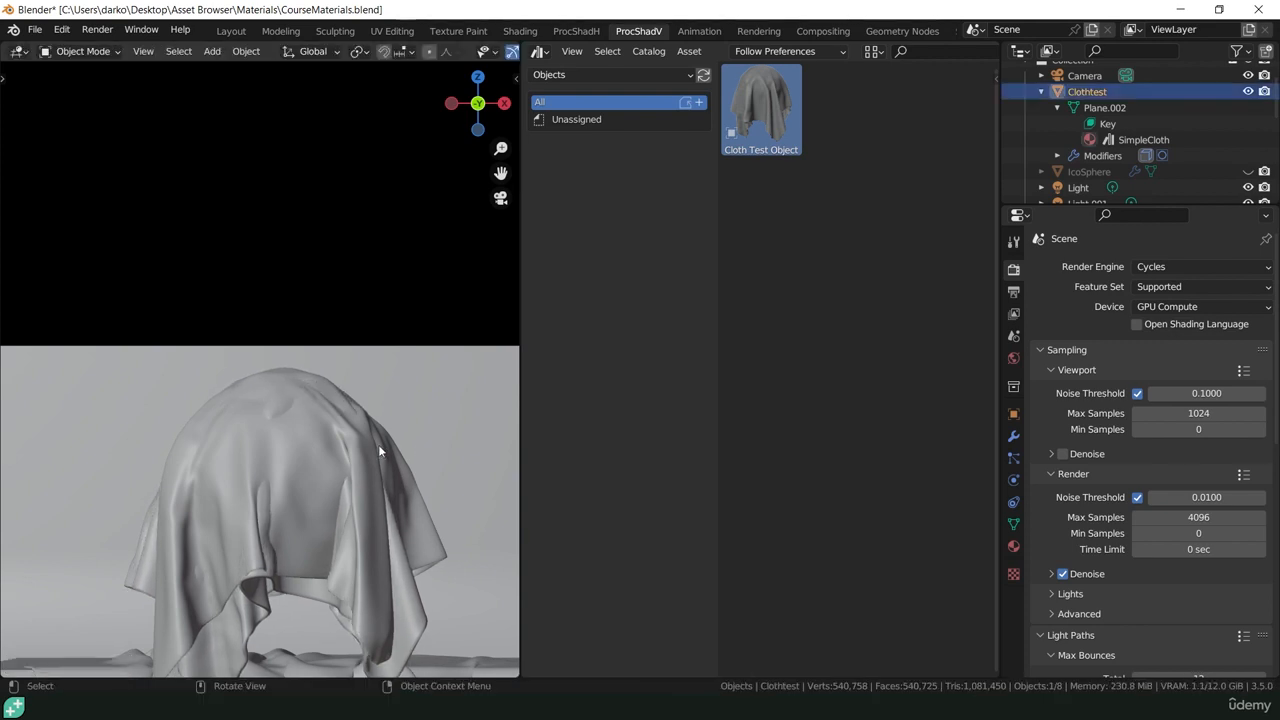
pyautogui.press('h')
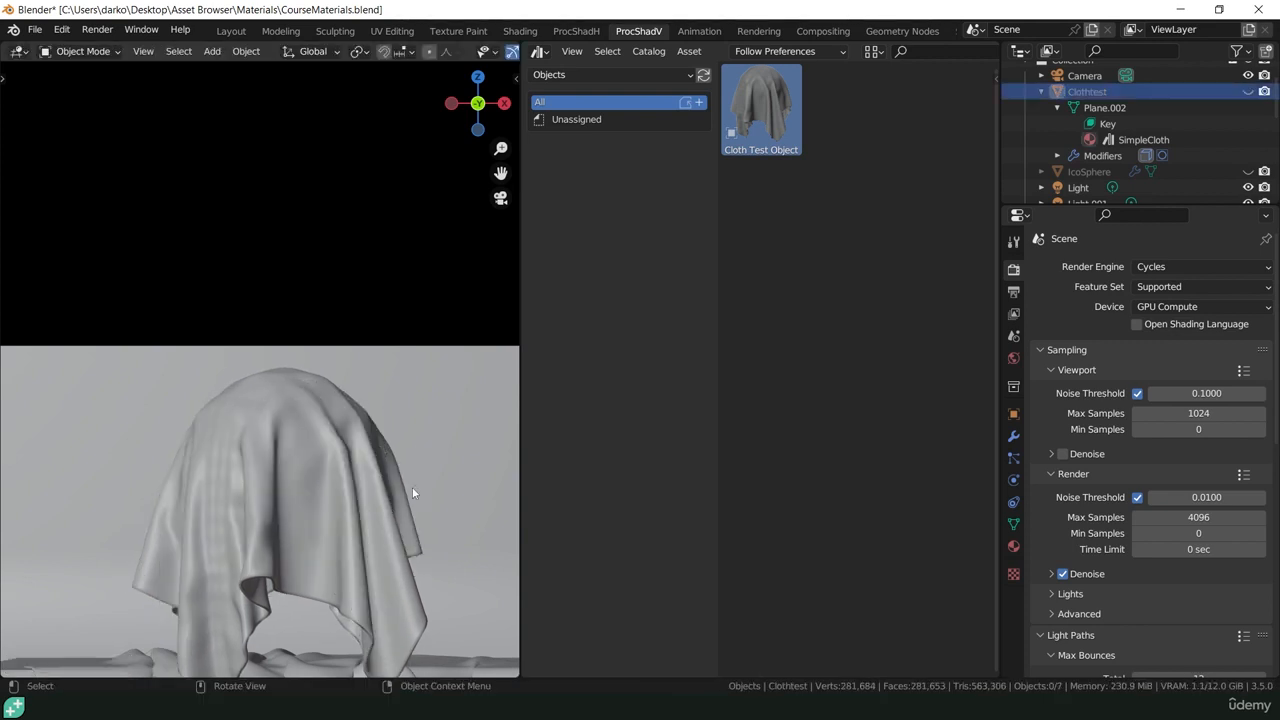
pyautogui.moveTo(412, 492)
pyautogui.mouseDown(button='middle')
pyautogui.moveTo(252, 500)
pyautogui.moveTo(411, 493)
pyautogui.mouseUp(button='middle')
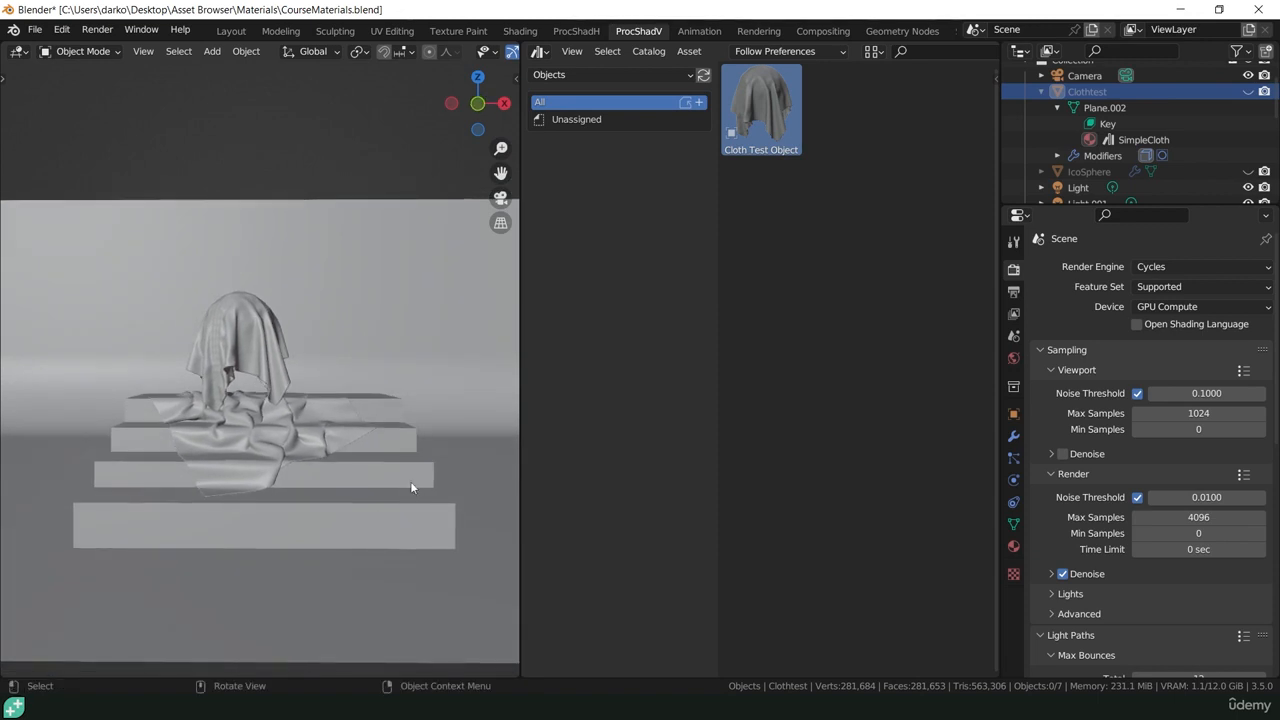